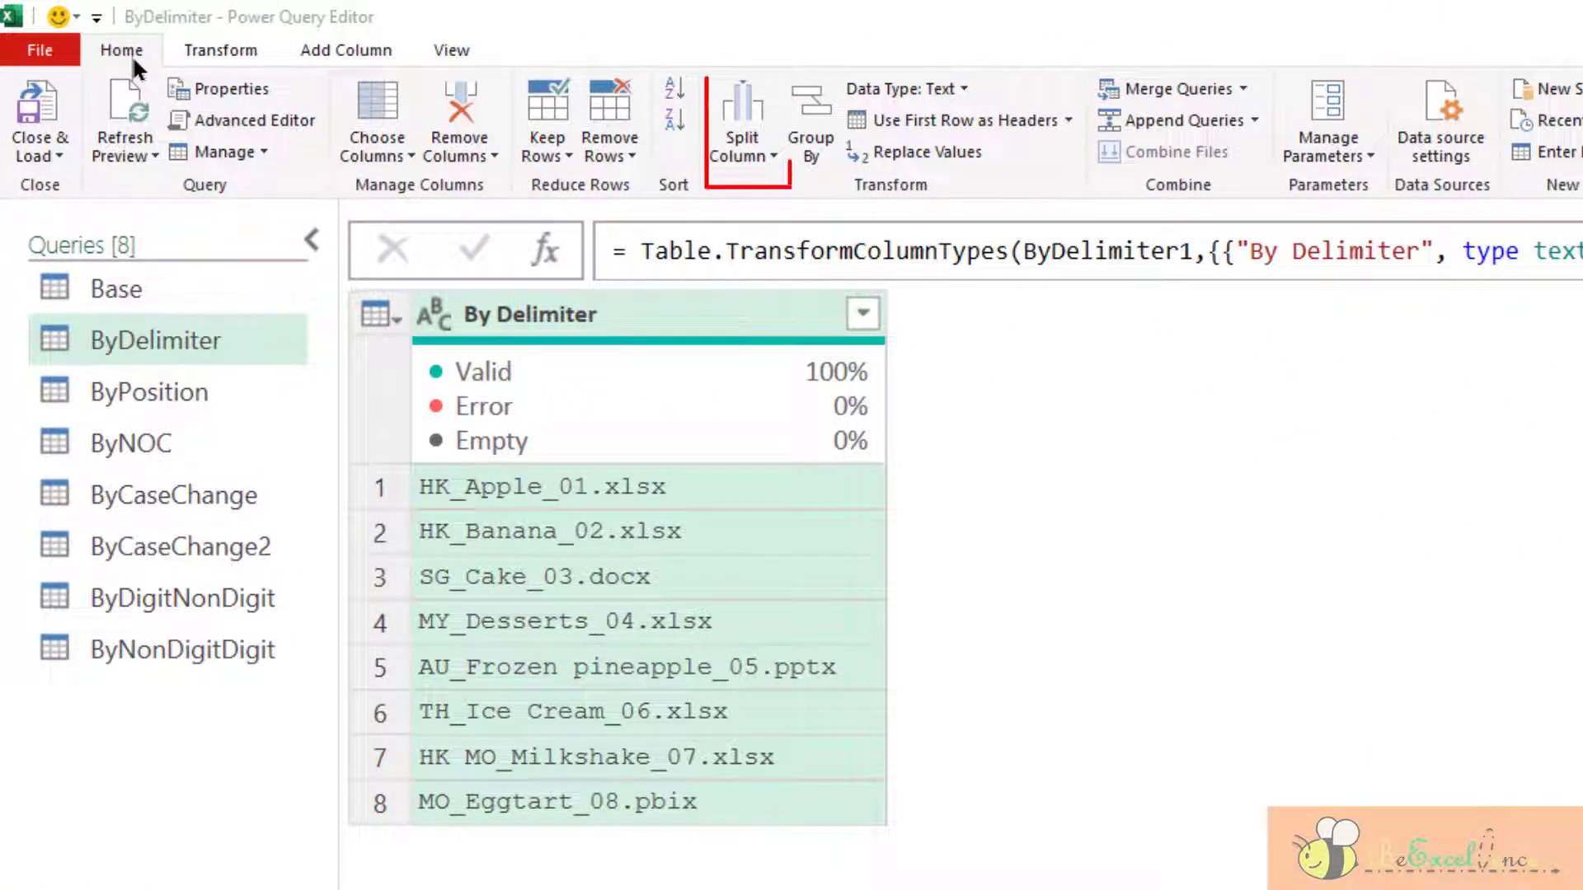
pyautogui.click(231, 54)
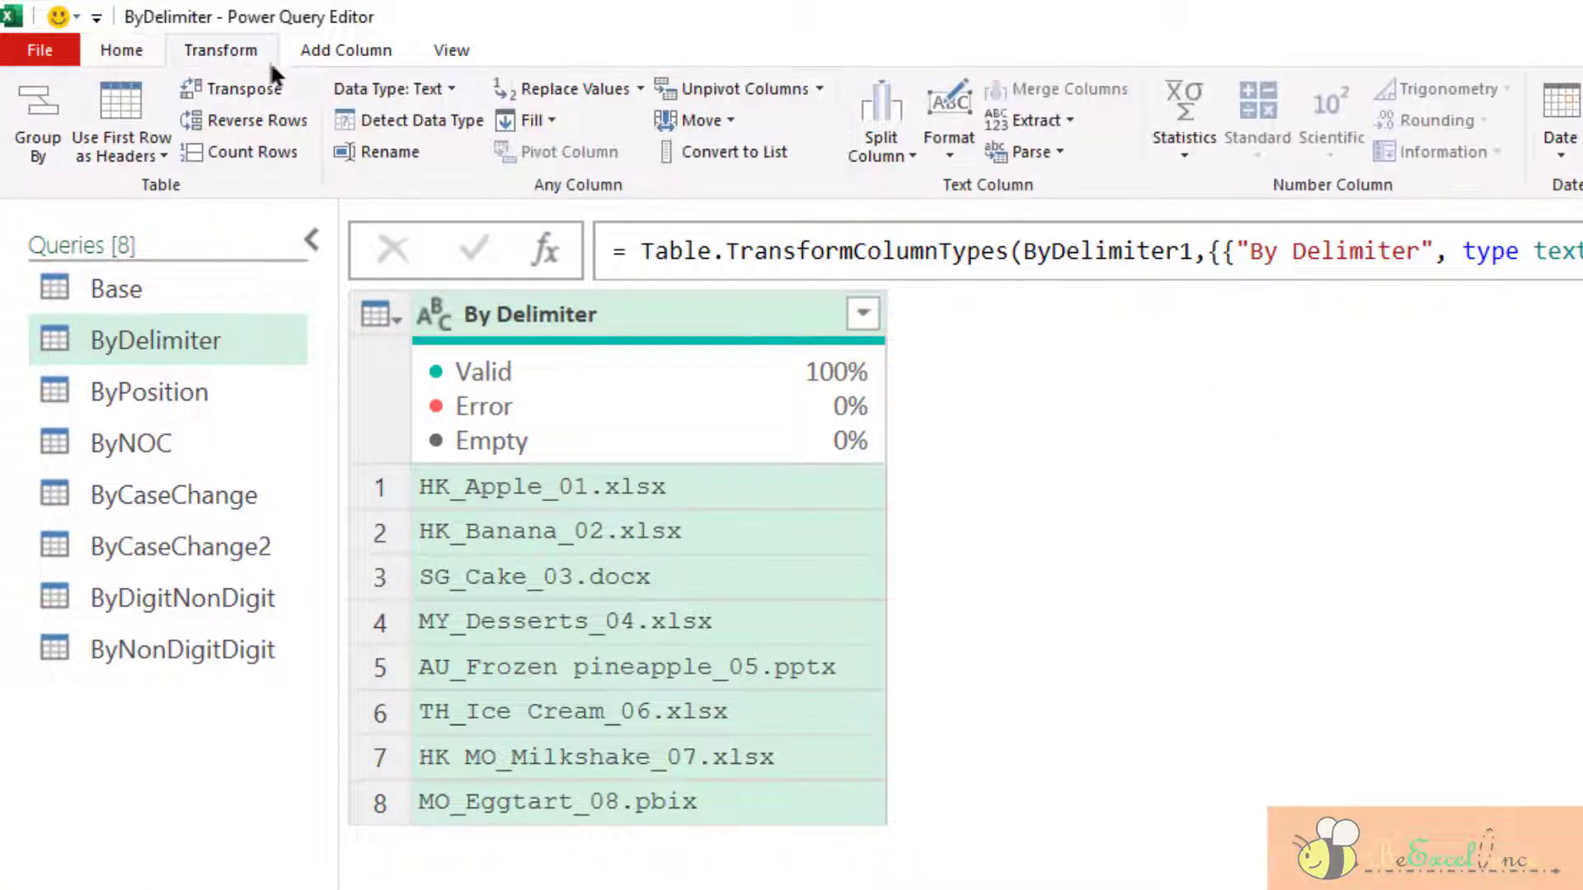
pyautogui.click(912, 162)
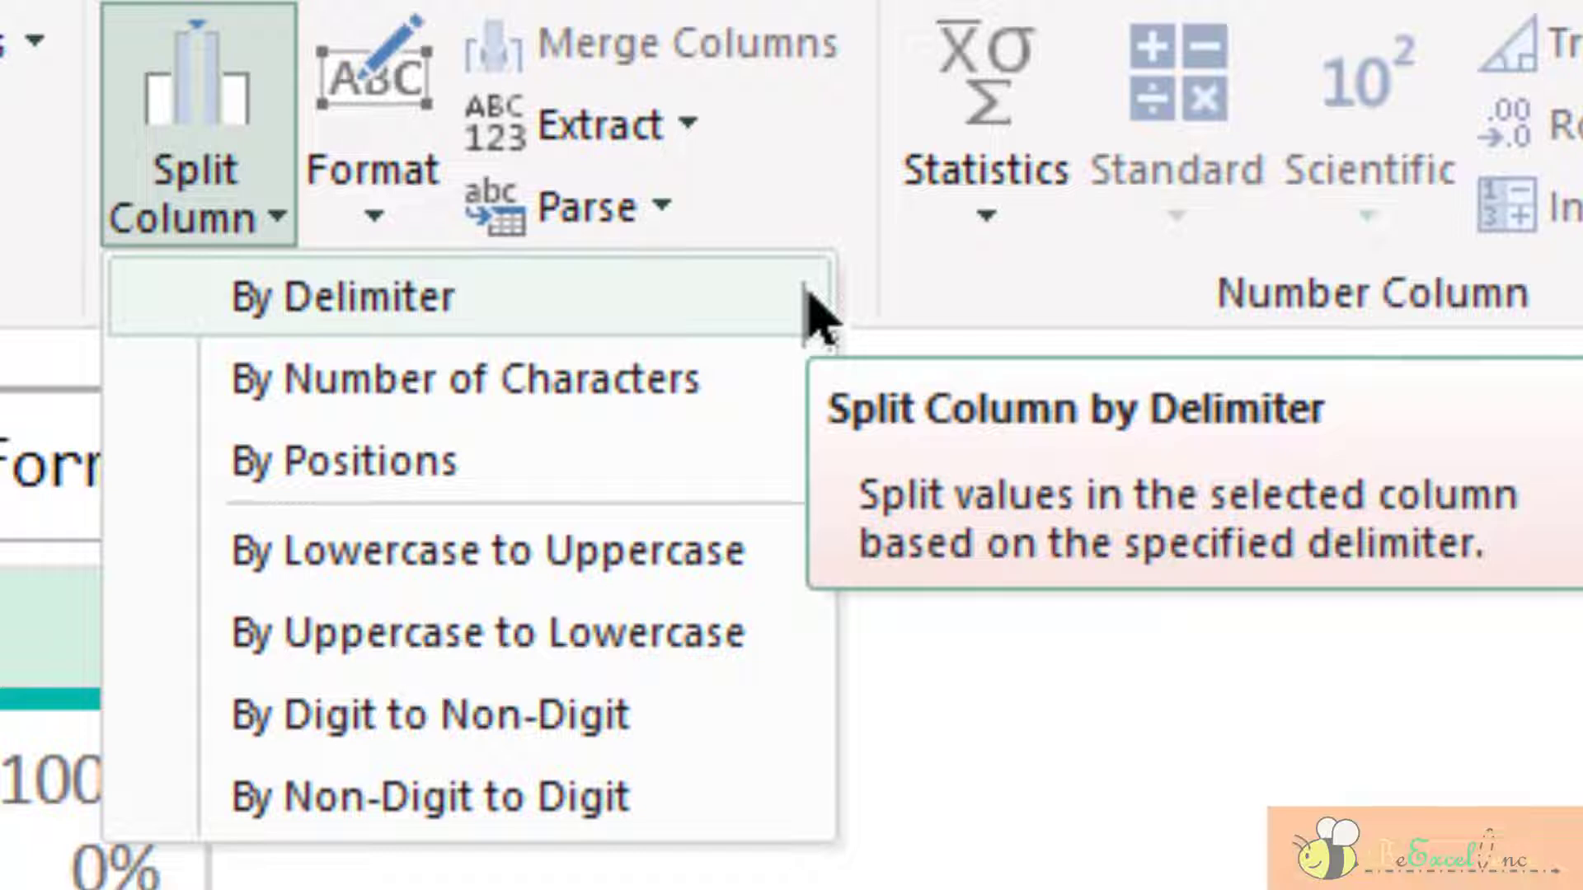
pyautogui.press('Down')
pyautogui.press('Down')
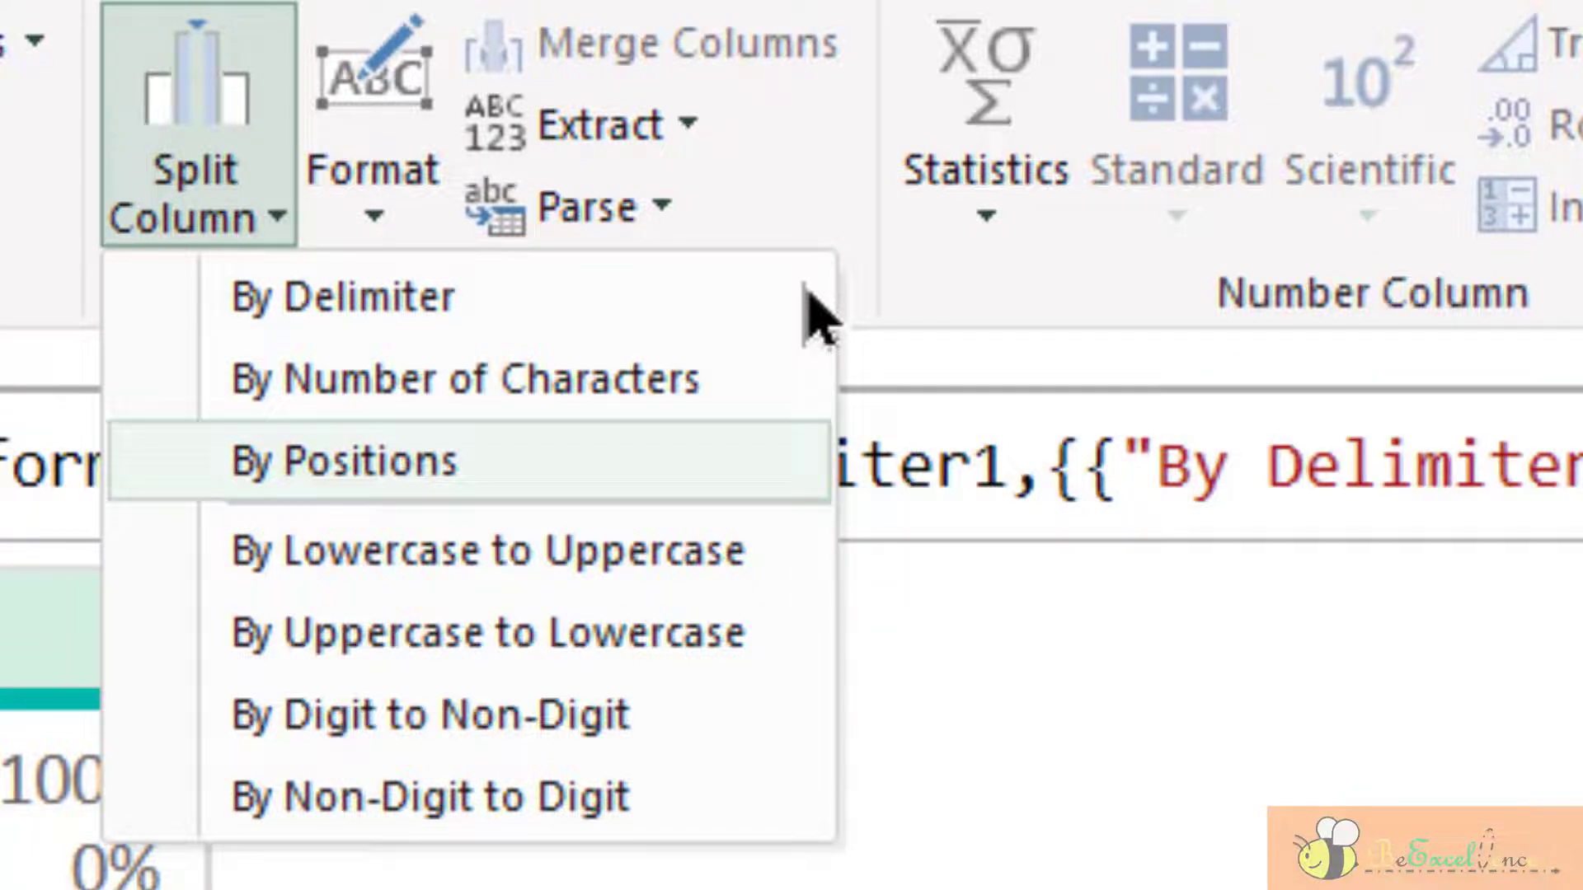
pyautogui.press('Down')
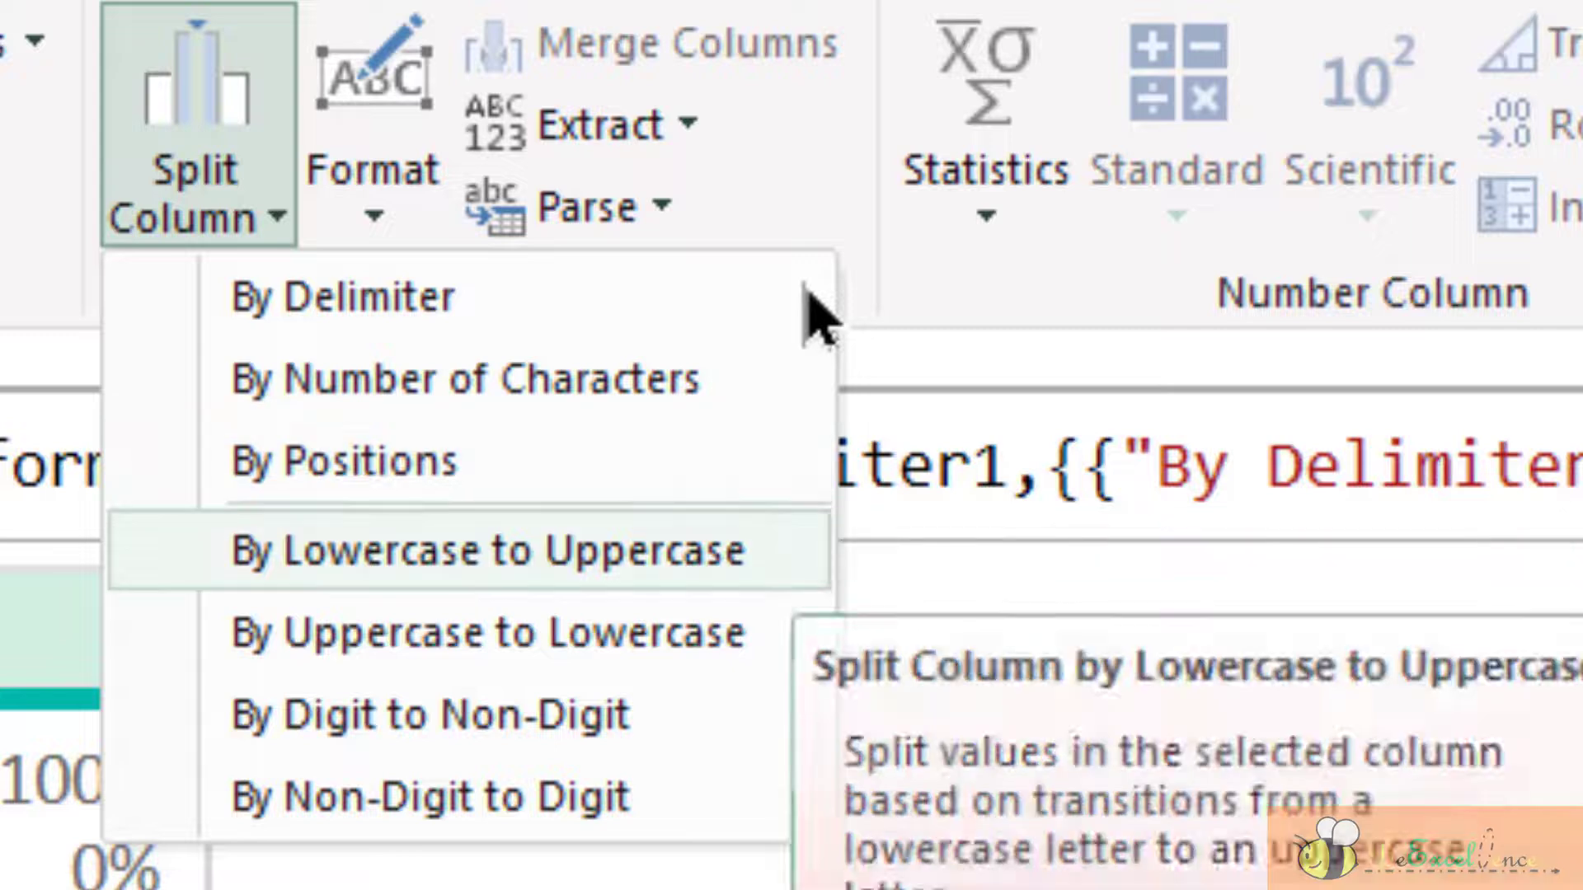
pyautogui.press('Down')
pyautogui.press('Down')
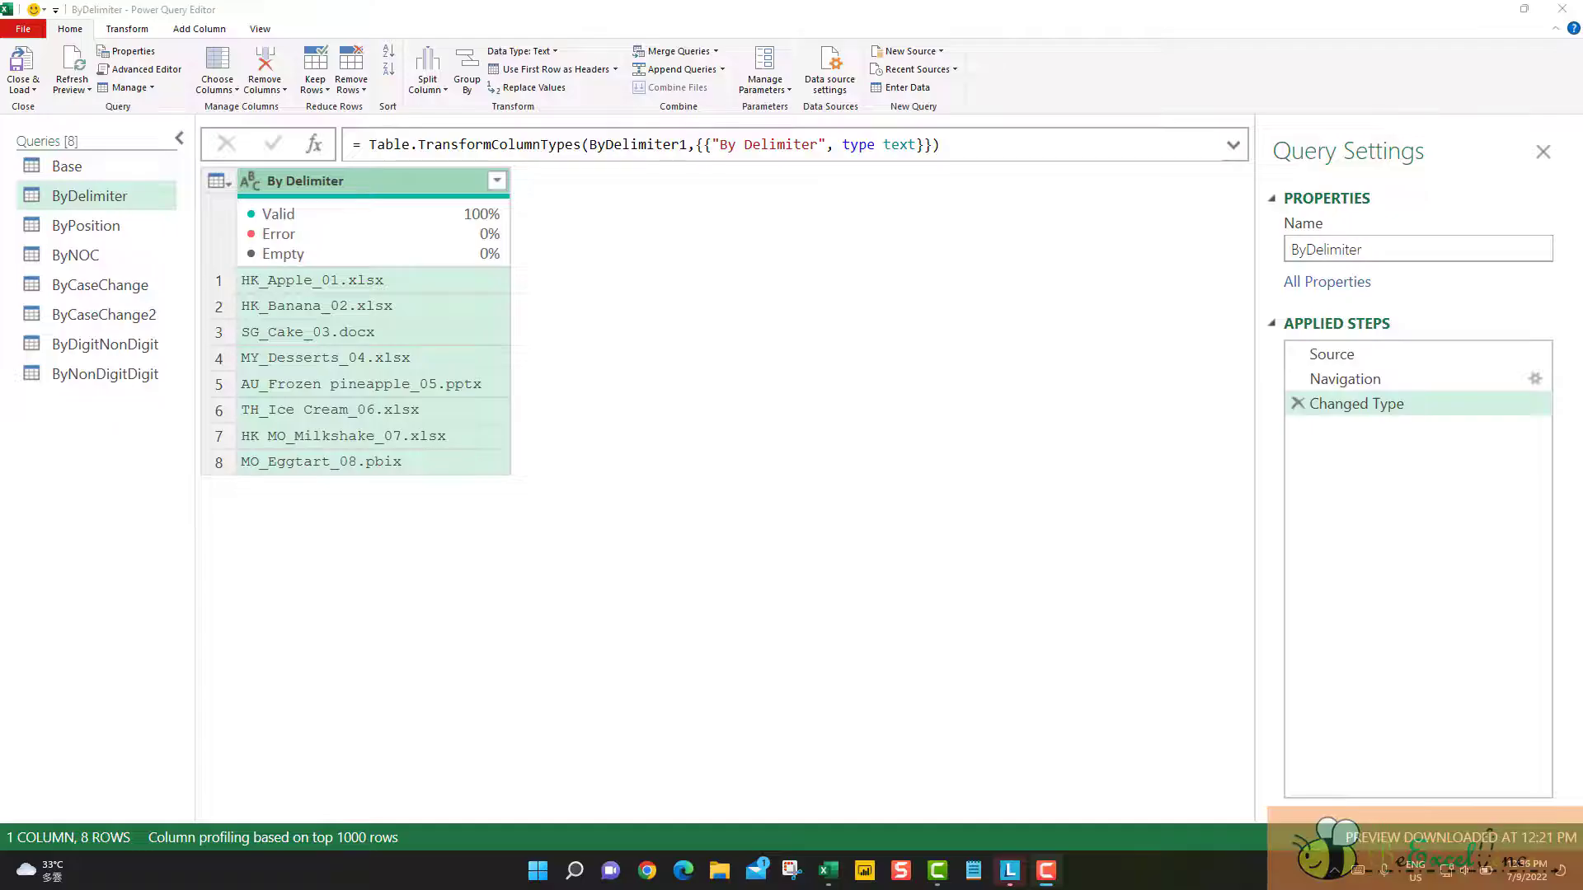
# Start a split by delimiter on the By Delimiter column and choose a custom delimiter.
pyautogui.moveTo(435, 192)
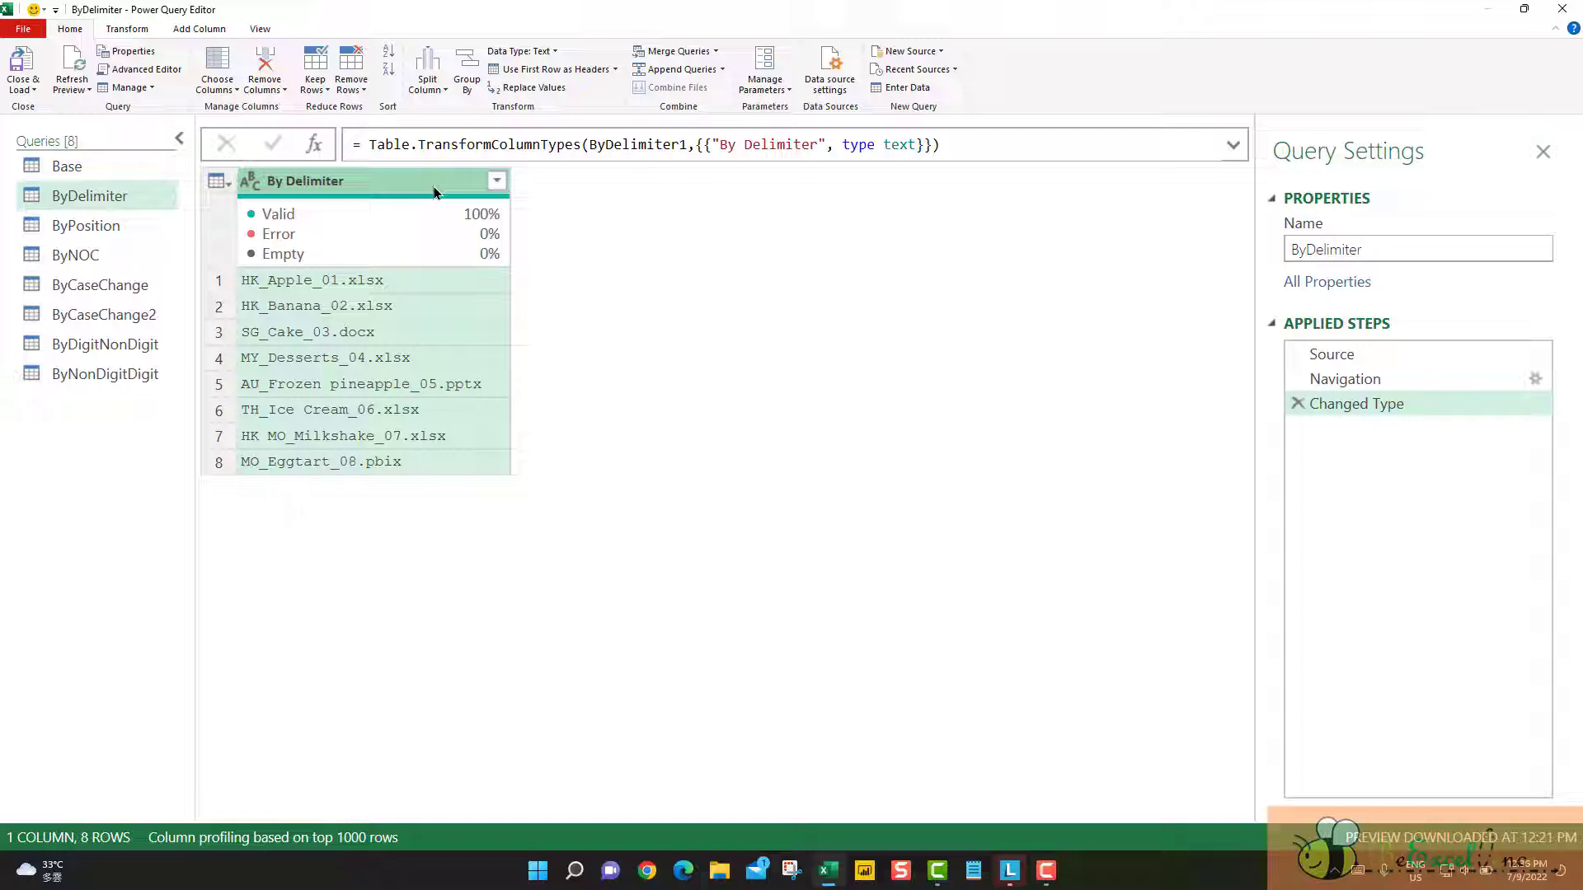
pyautogui.click(127, 30)
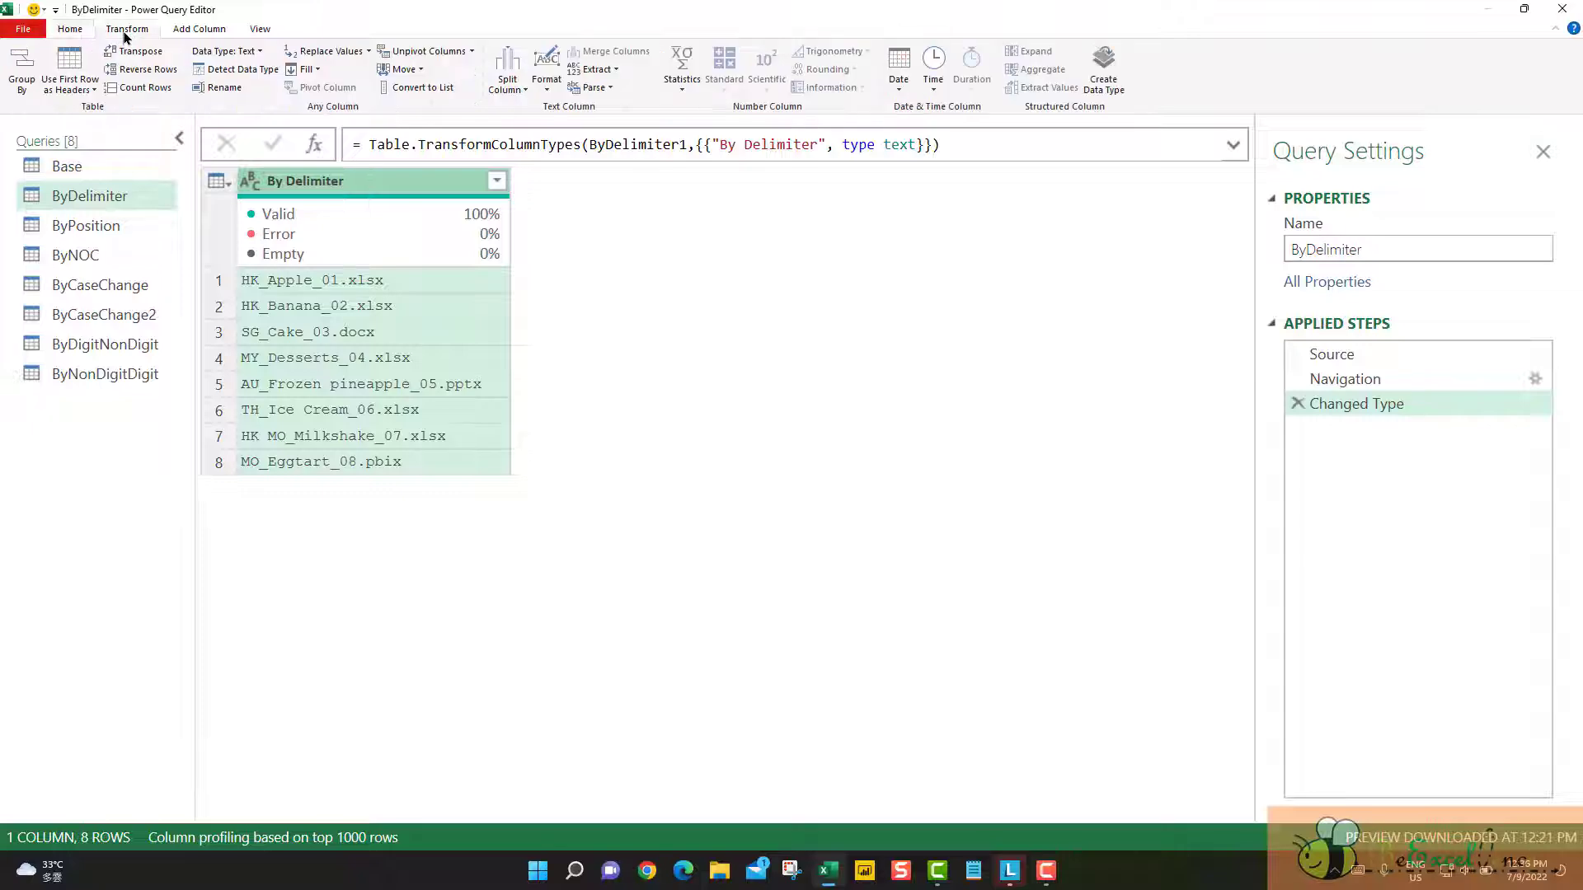
pyautogui.click(507, 82)
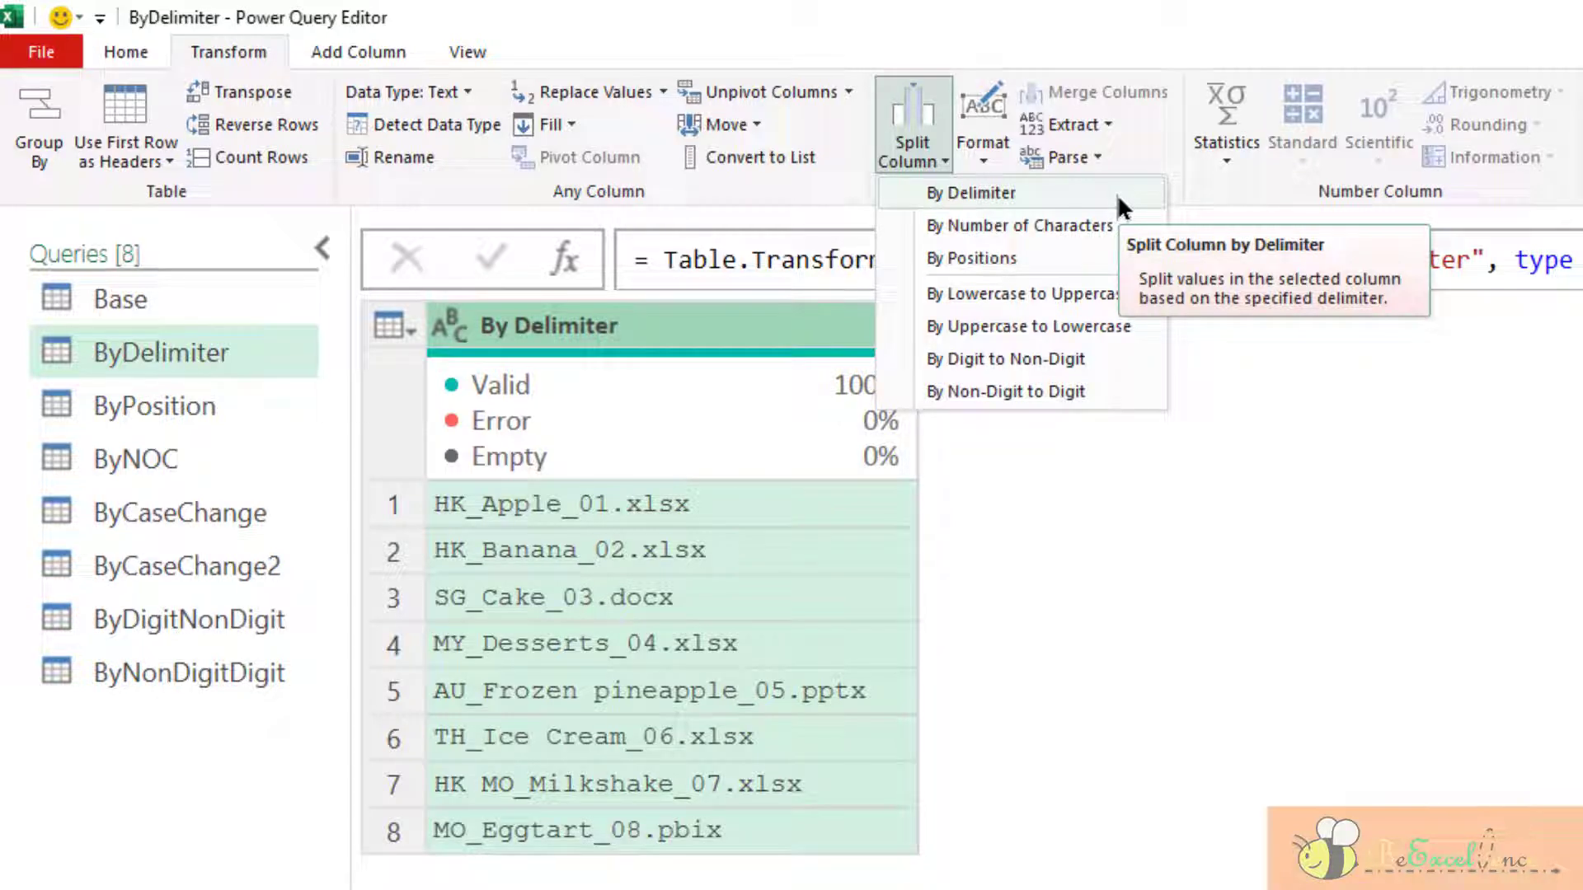
pyautogui.click(1114, 191)
pyautogui.click(1288, 487)
pyautogui.press('Down')
pyautogui.press('Down')
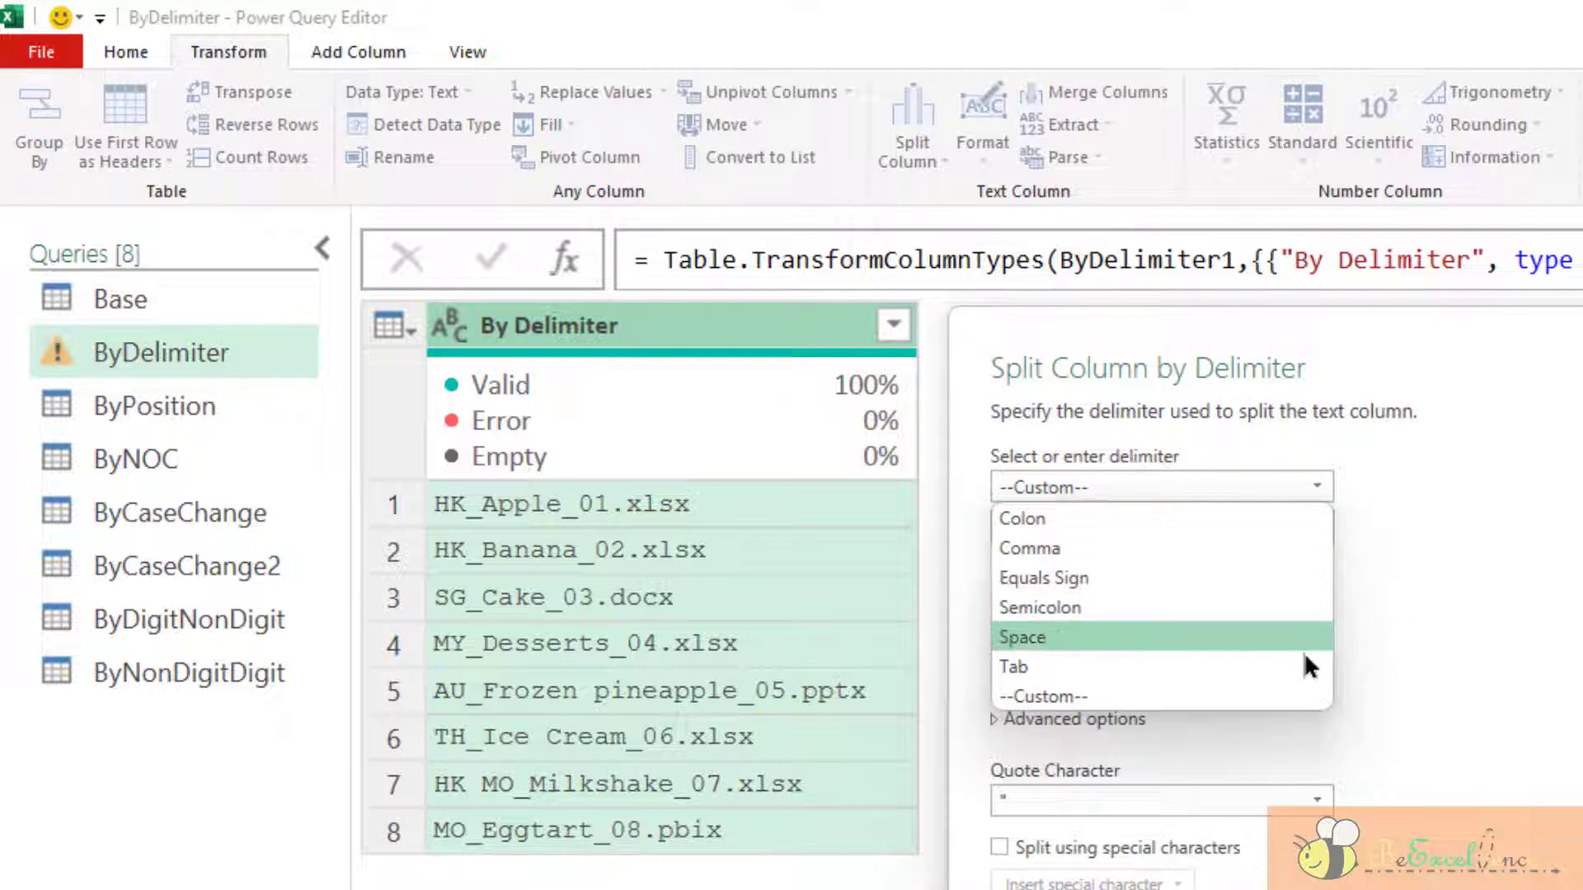
pyautogui.click(1125, 694)
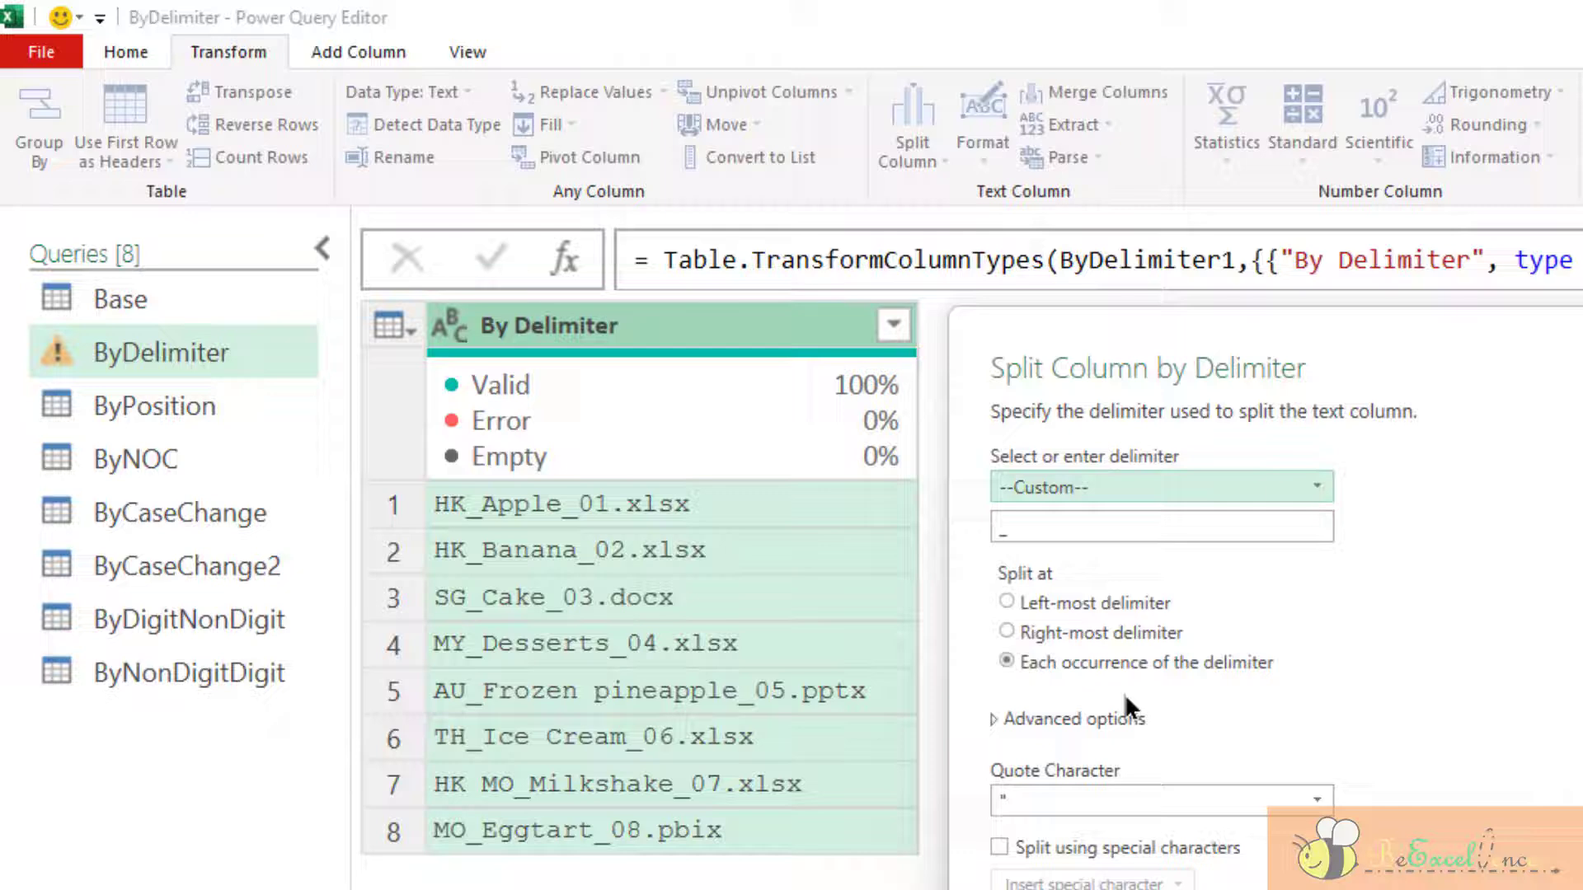
# Enable splitting using special characters and add the Tab character to the custom delimiter.
pyautogui.click(1097, 532)
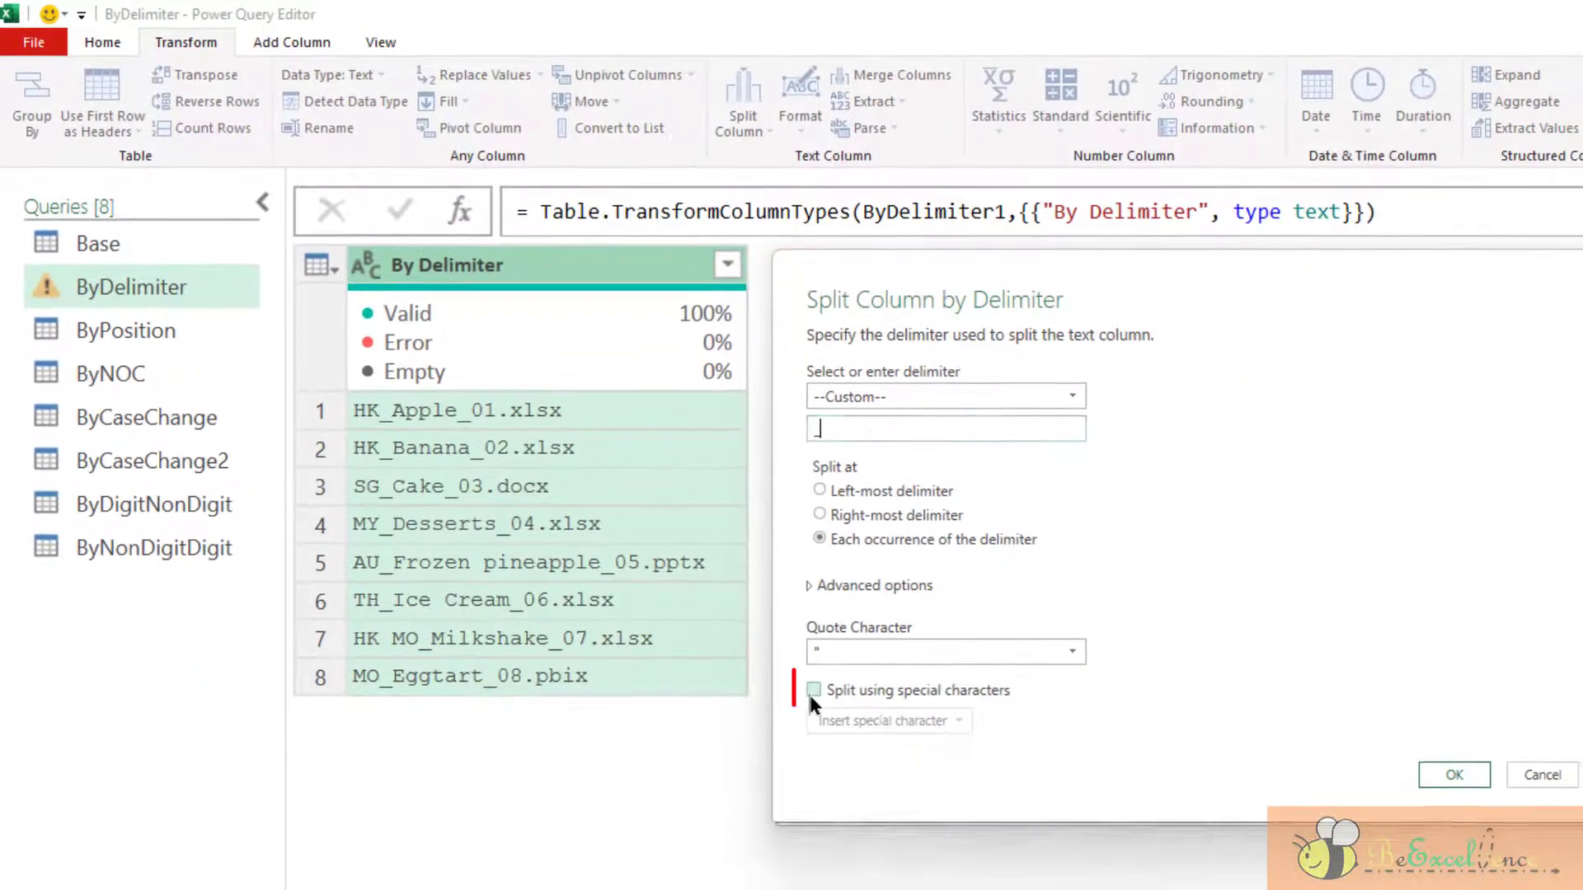
pyautogui.click(999, 847)
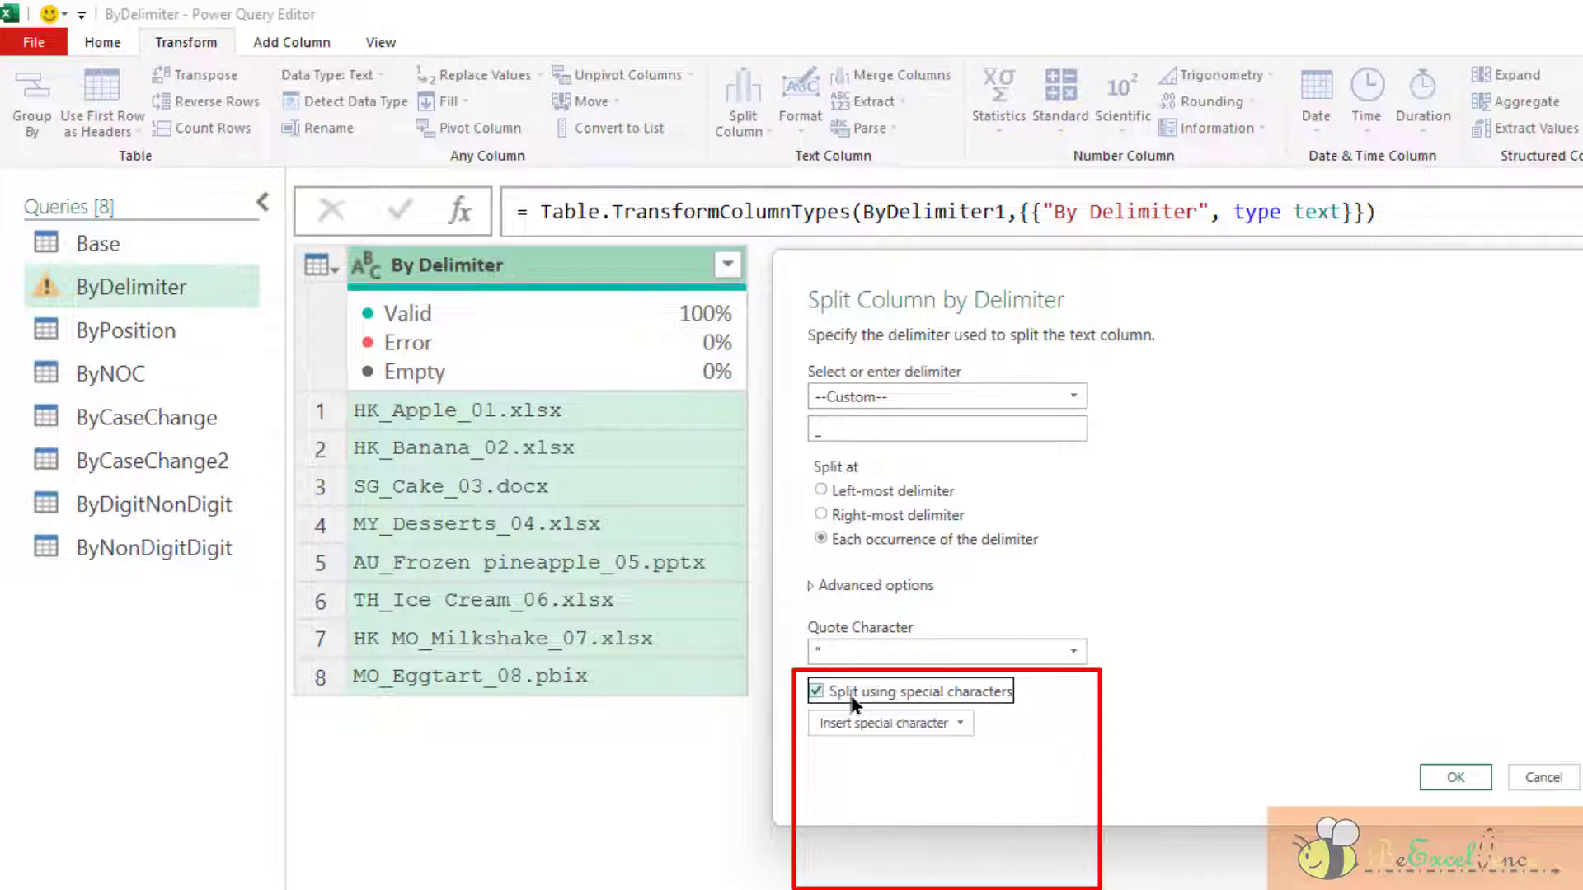
pyautogui.click(962, 723)
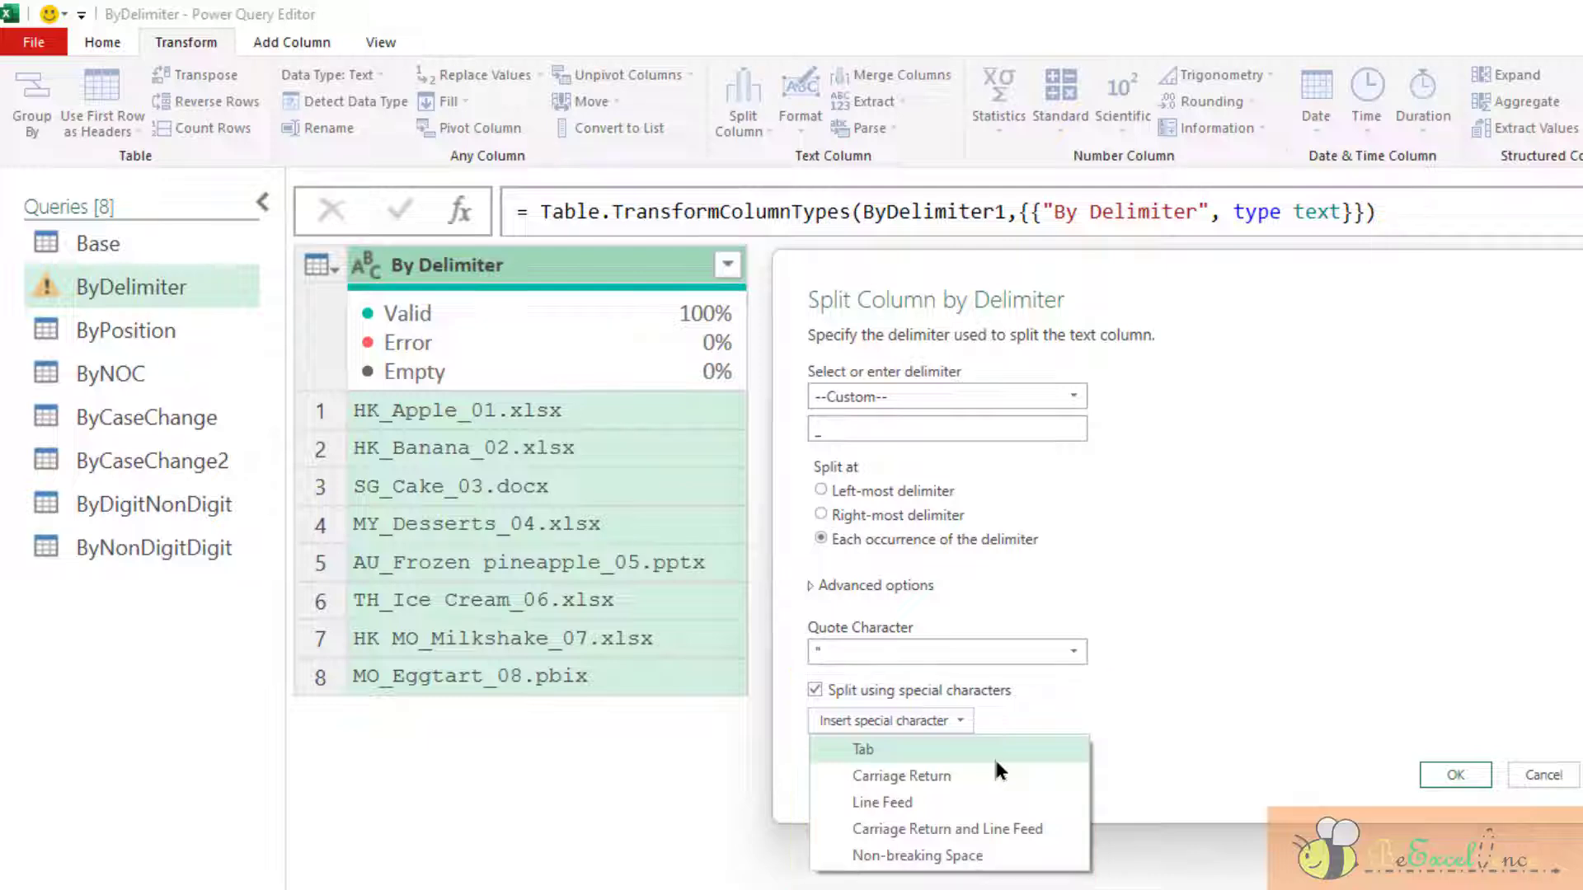
pyautogui.click(996, 758)
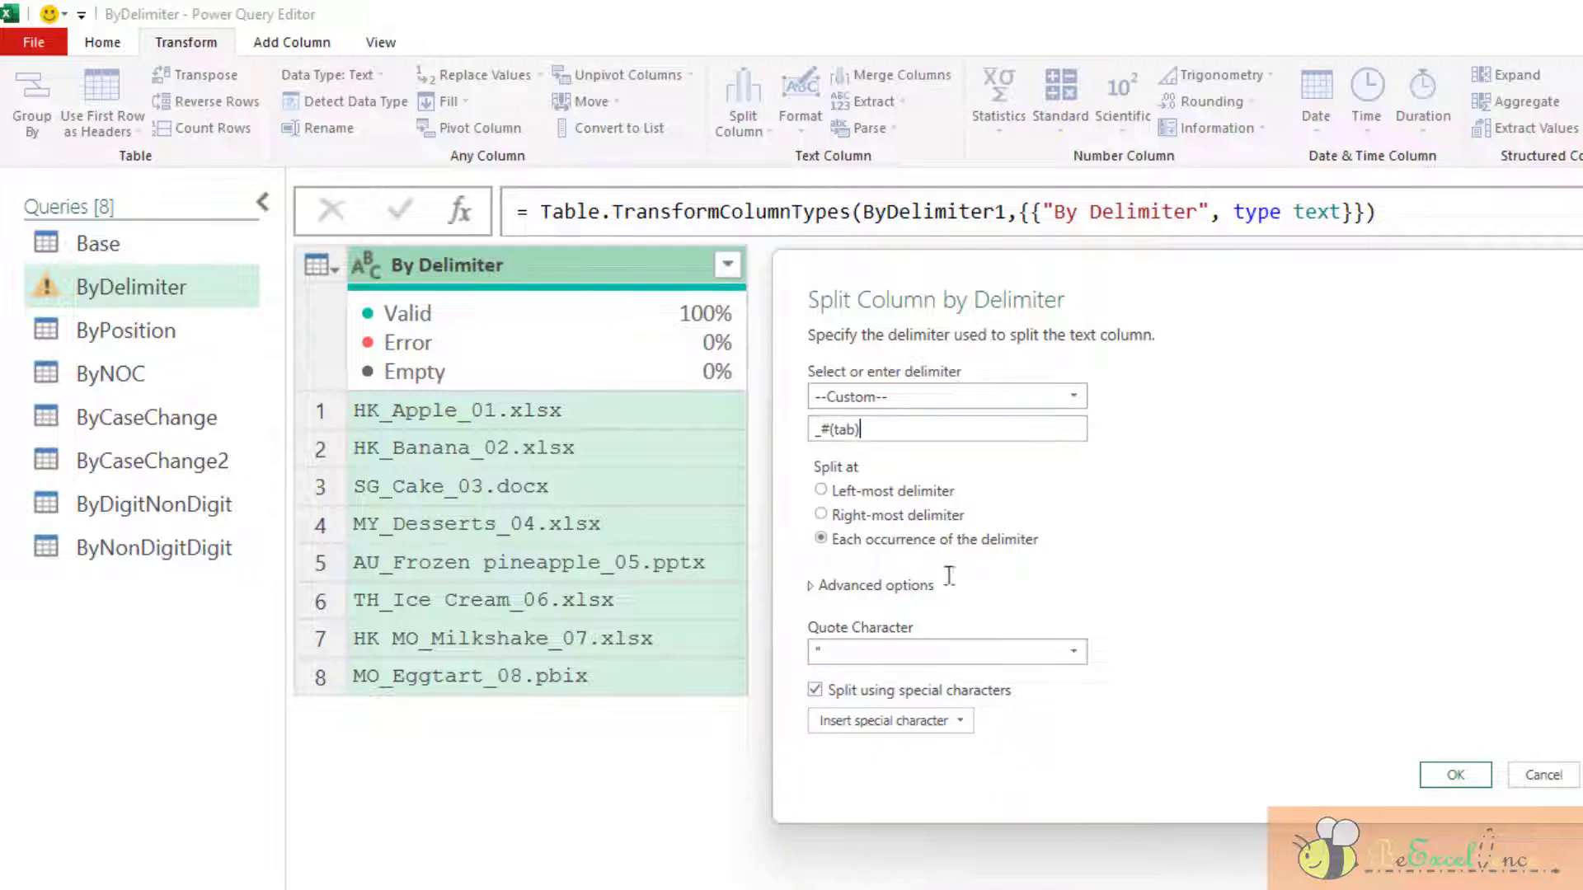
# Replace the whole custom delimiter with the Line Feed special character.
pyautogui.click(823, 431)
pyautogui.press('BackSpace')
pyautogui.moveTo(908, 426); pyautogui.dragTo(688, 436)
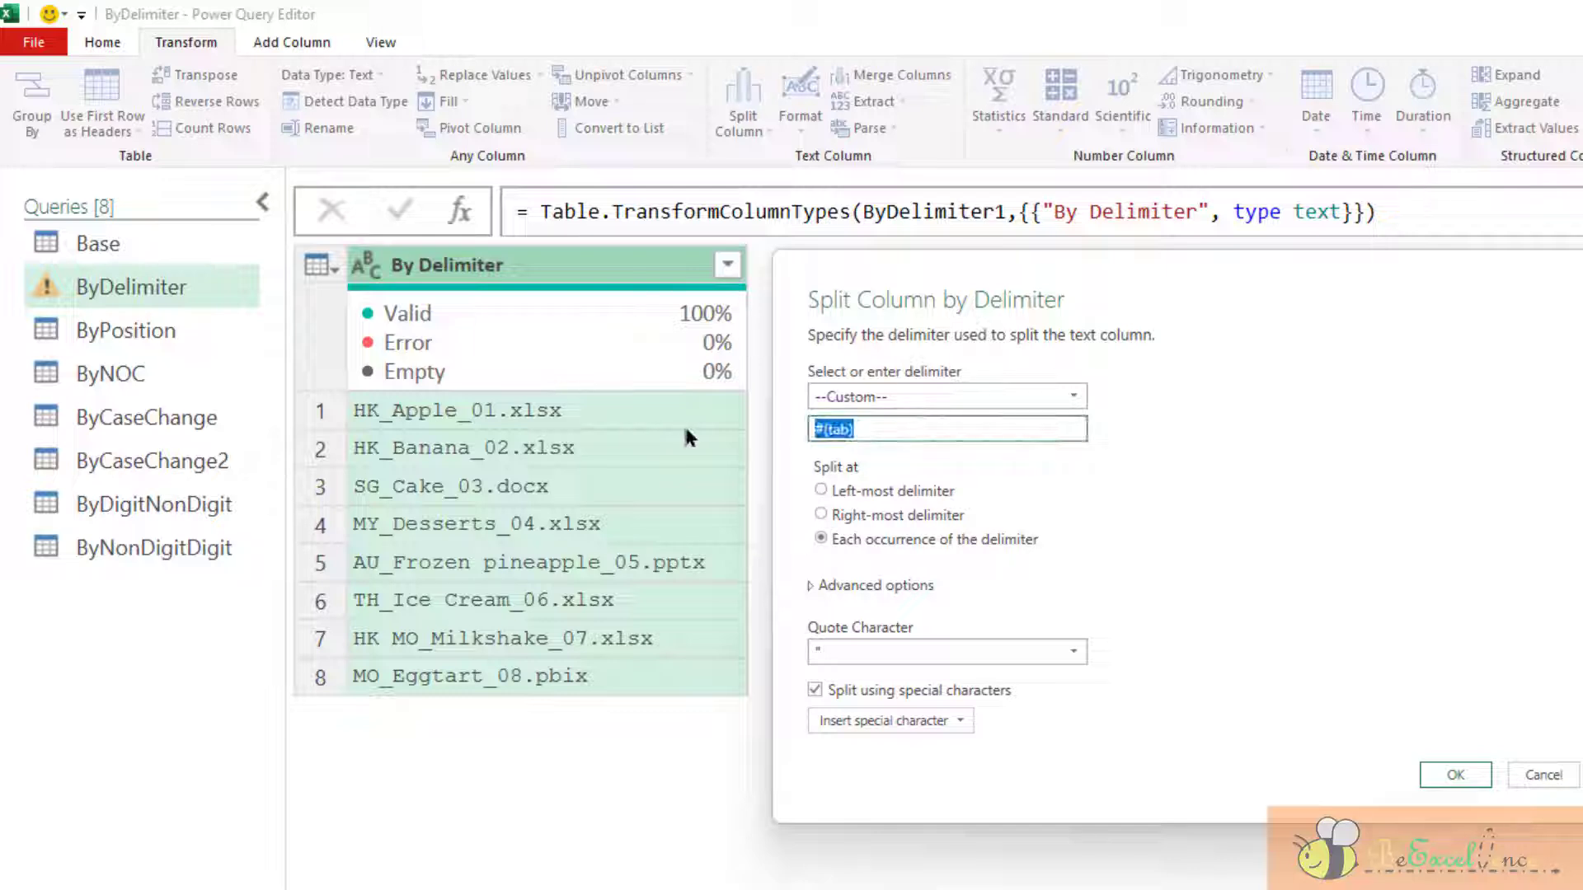
pyautogui.press('BackSpace')
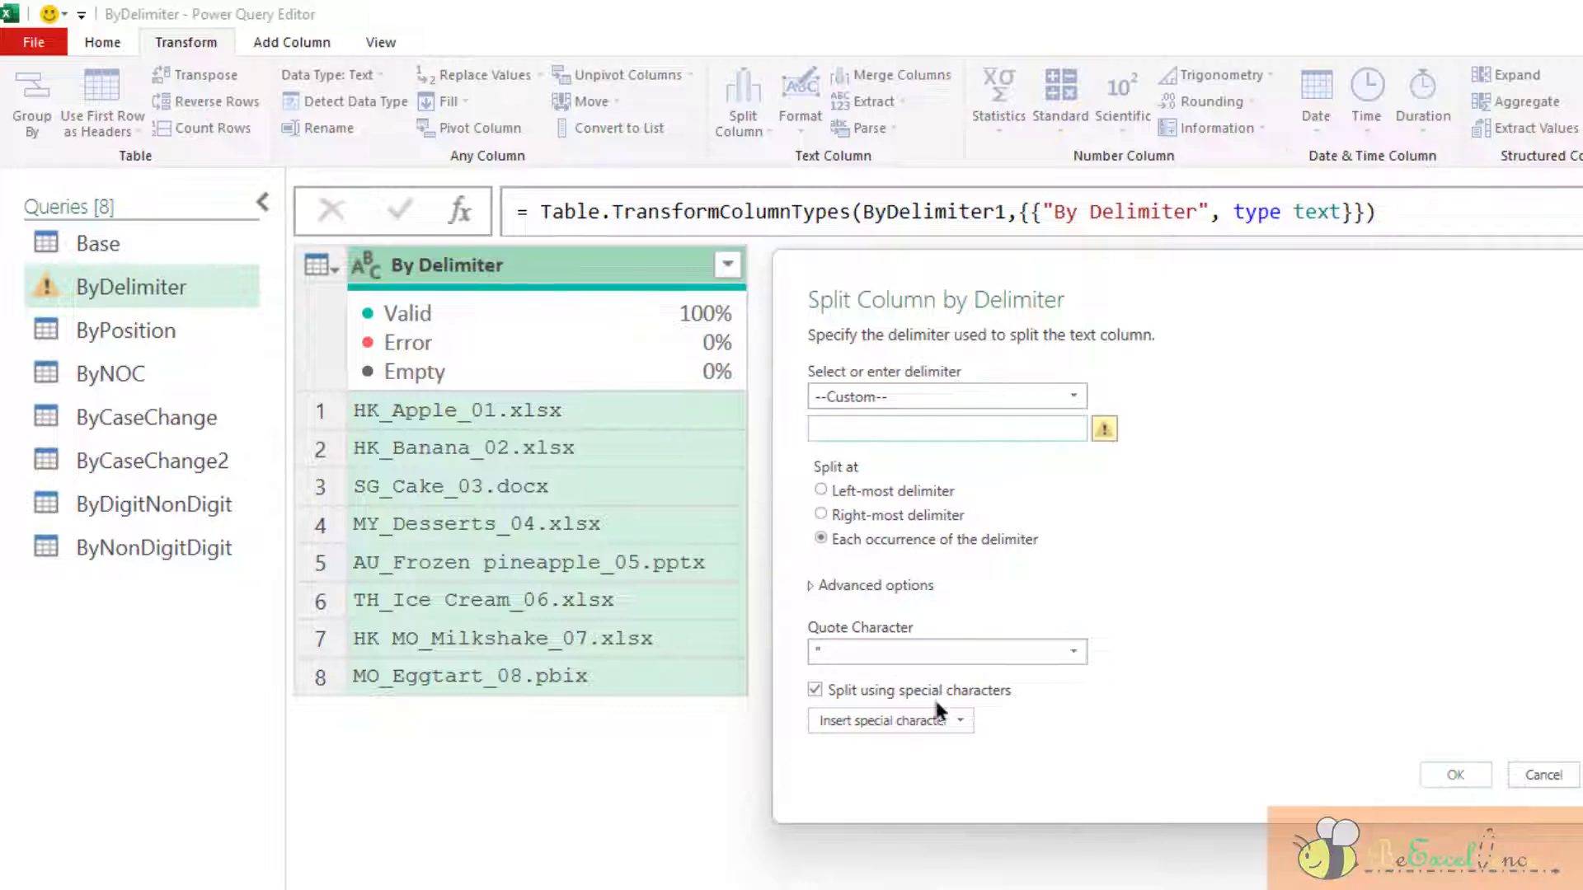
pyautogui.click(942, 710)
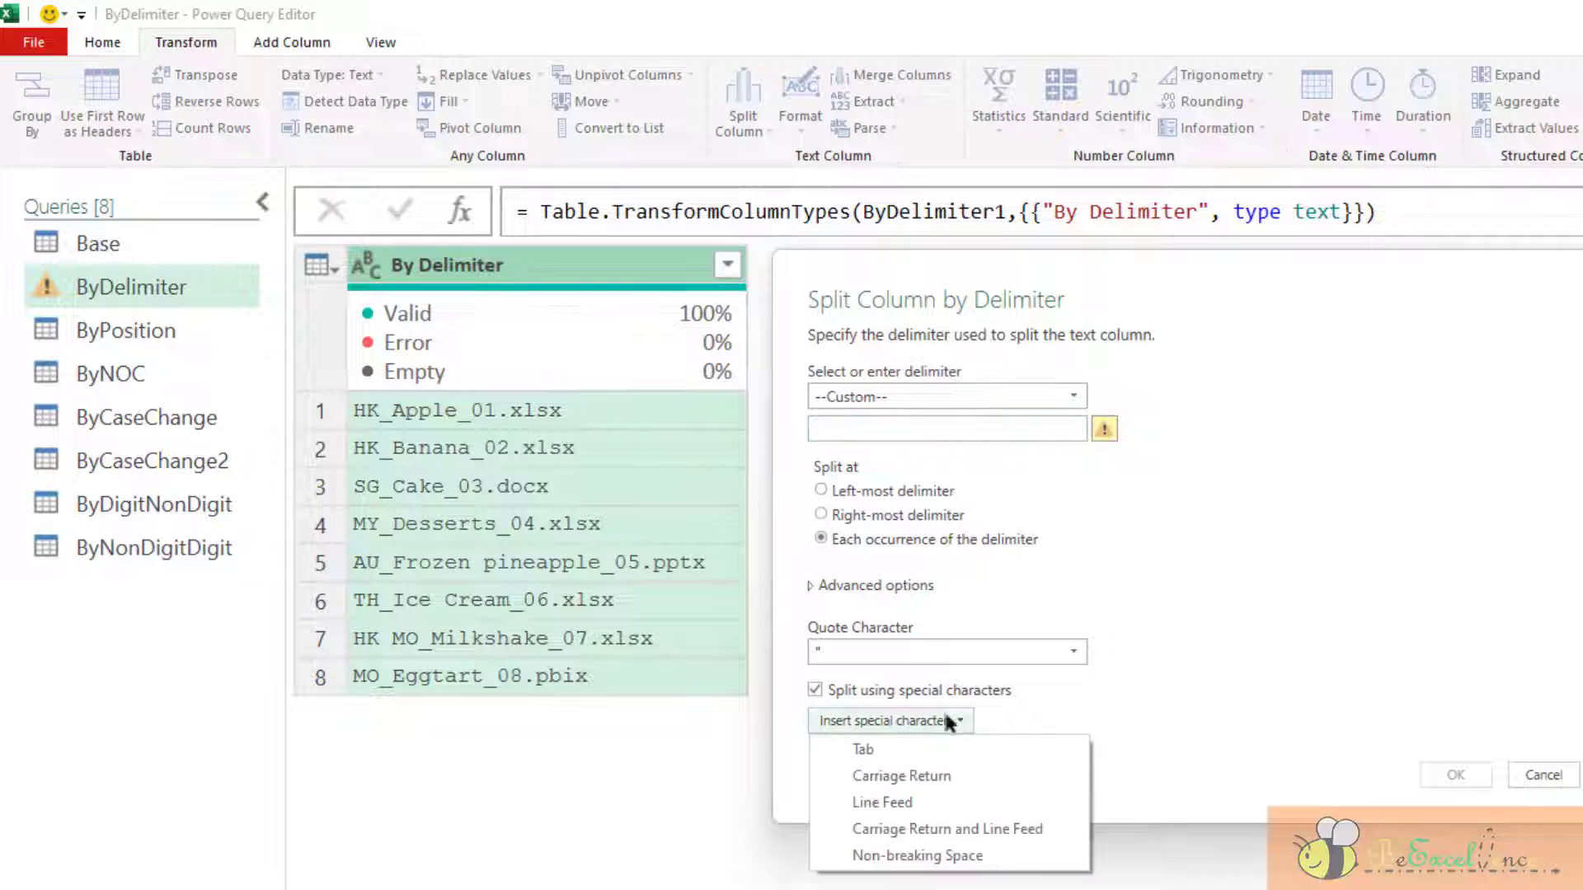
pyautogui.click(963, 795)
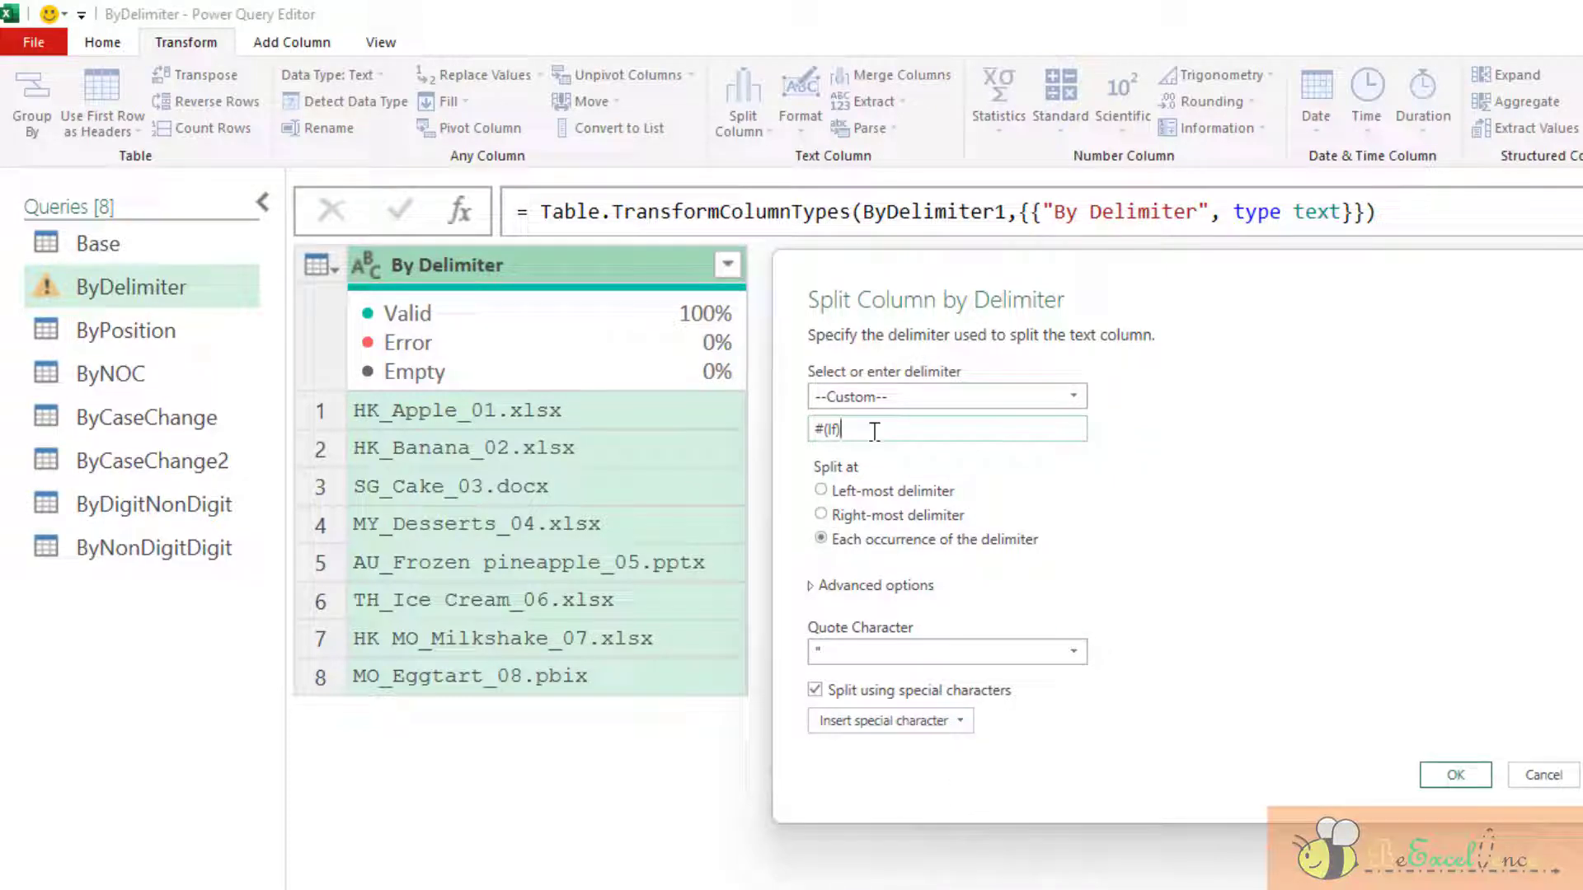
# Set the custom delimiter to an underscore and split the column at the left-most delimiter.
pyautogui.moveTo(875, 431); pyautogui.dragTo(753, 432)
pyautogui.write('_')
pyautogui.click(935, 492)
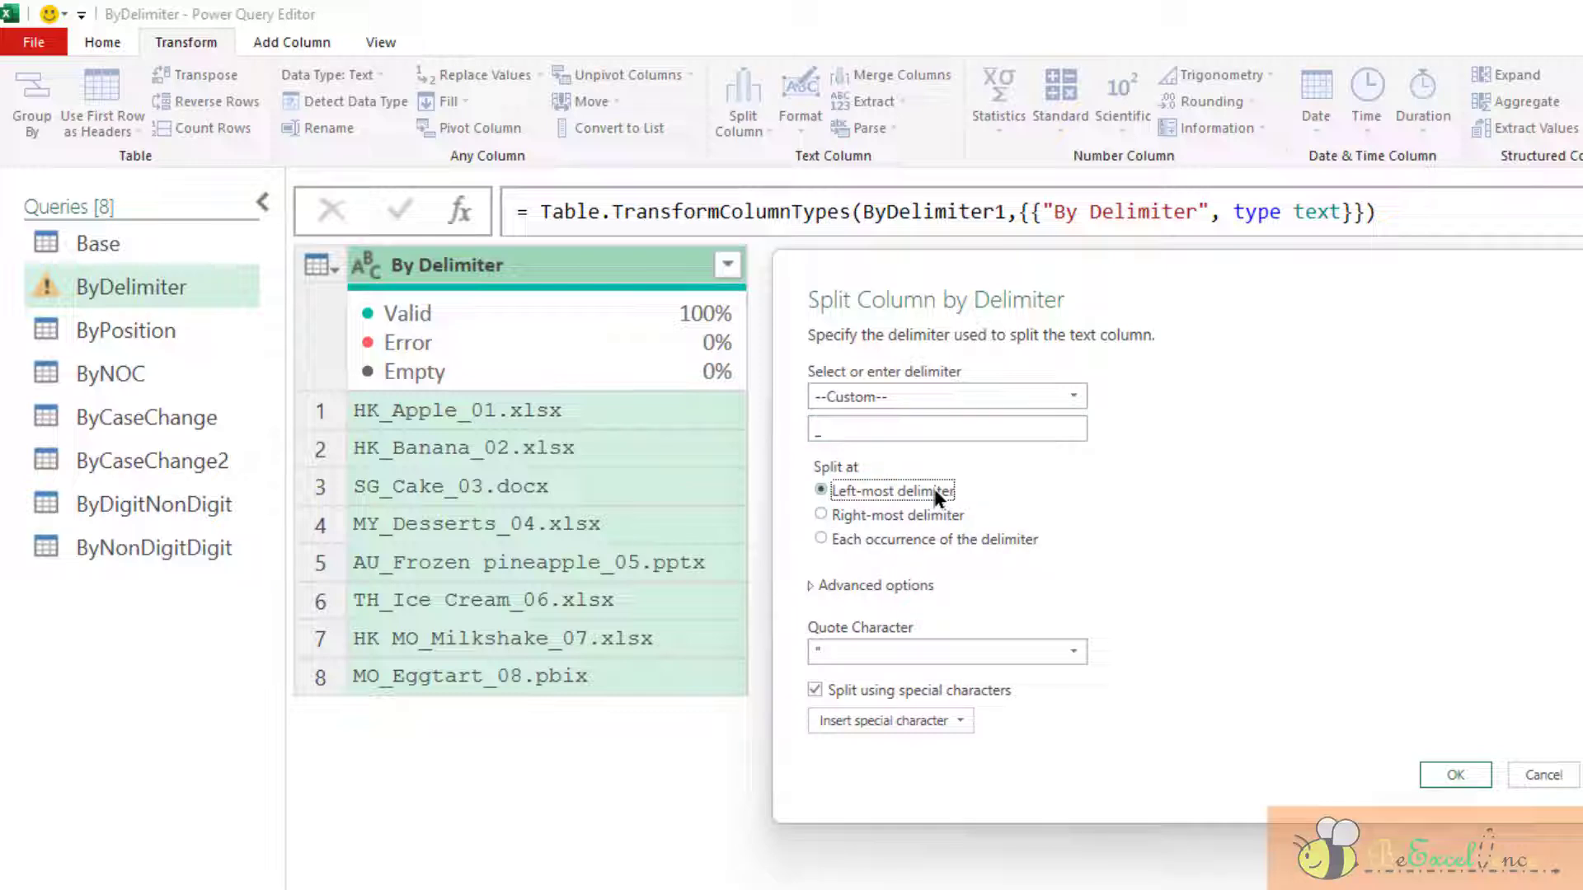
pyautogui.click(936, 544)
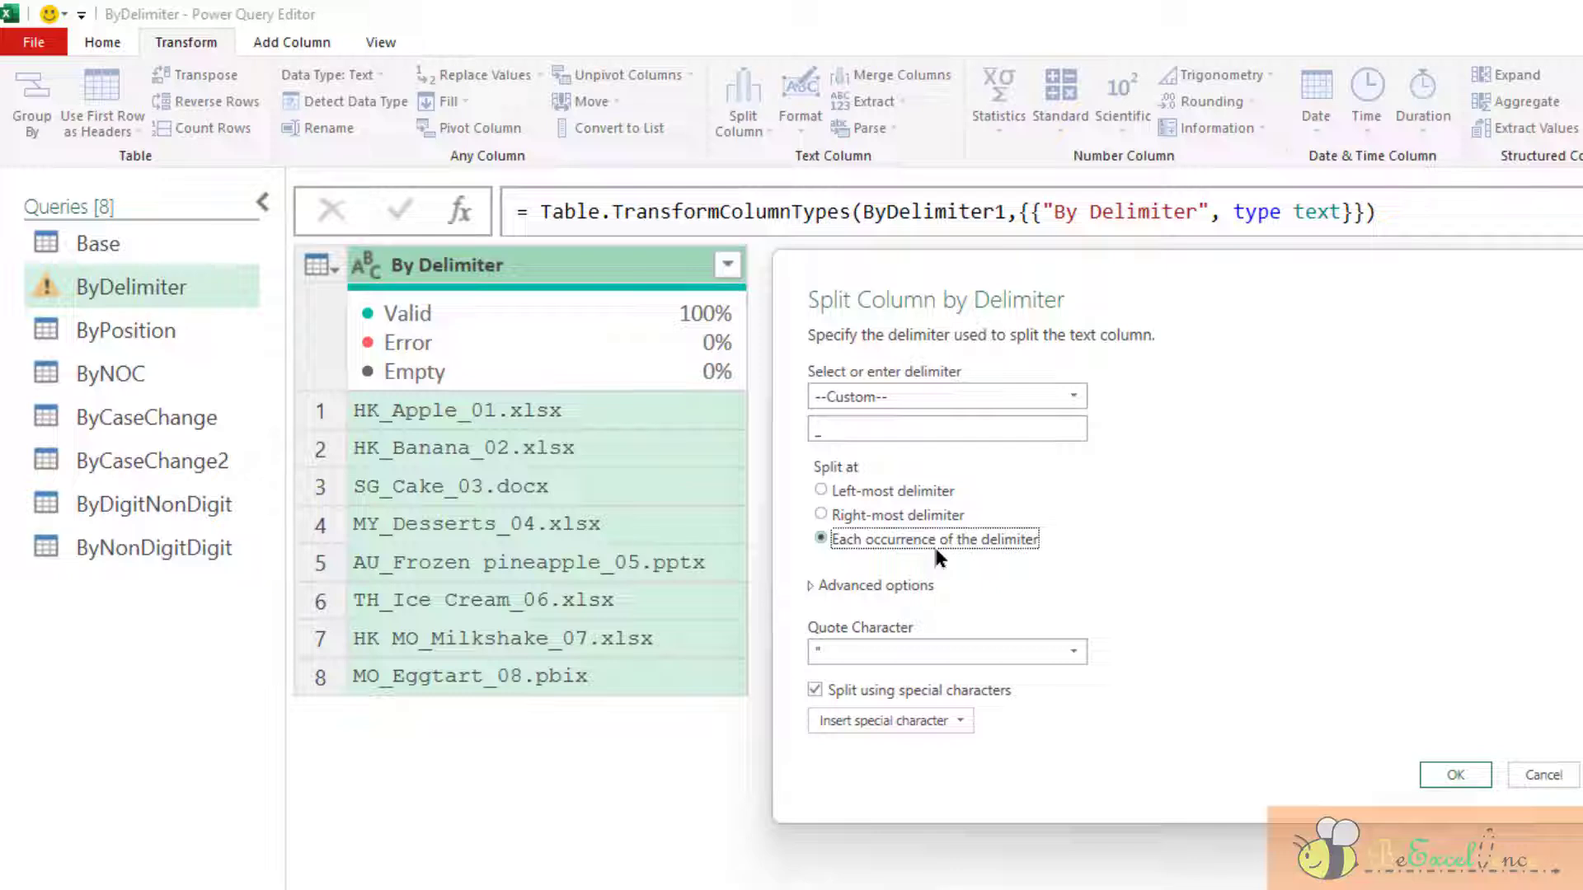
pyautogui.click(937, 490)
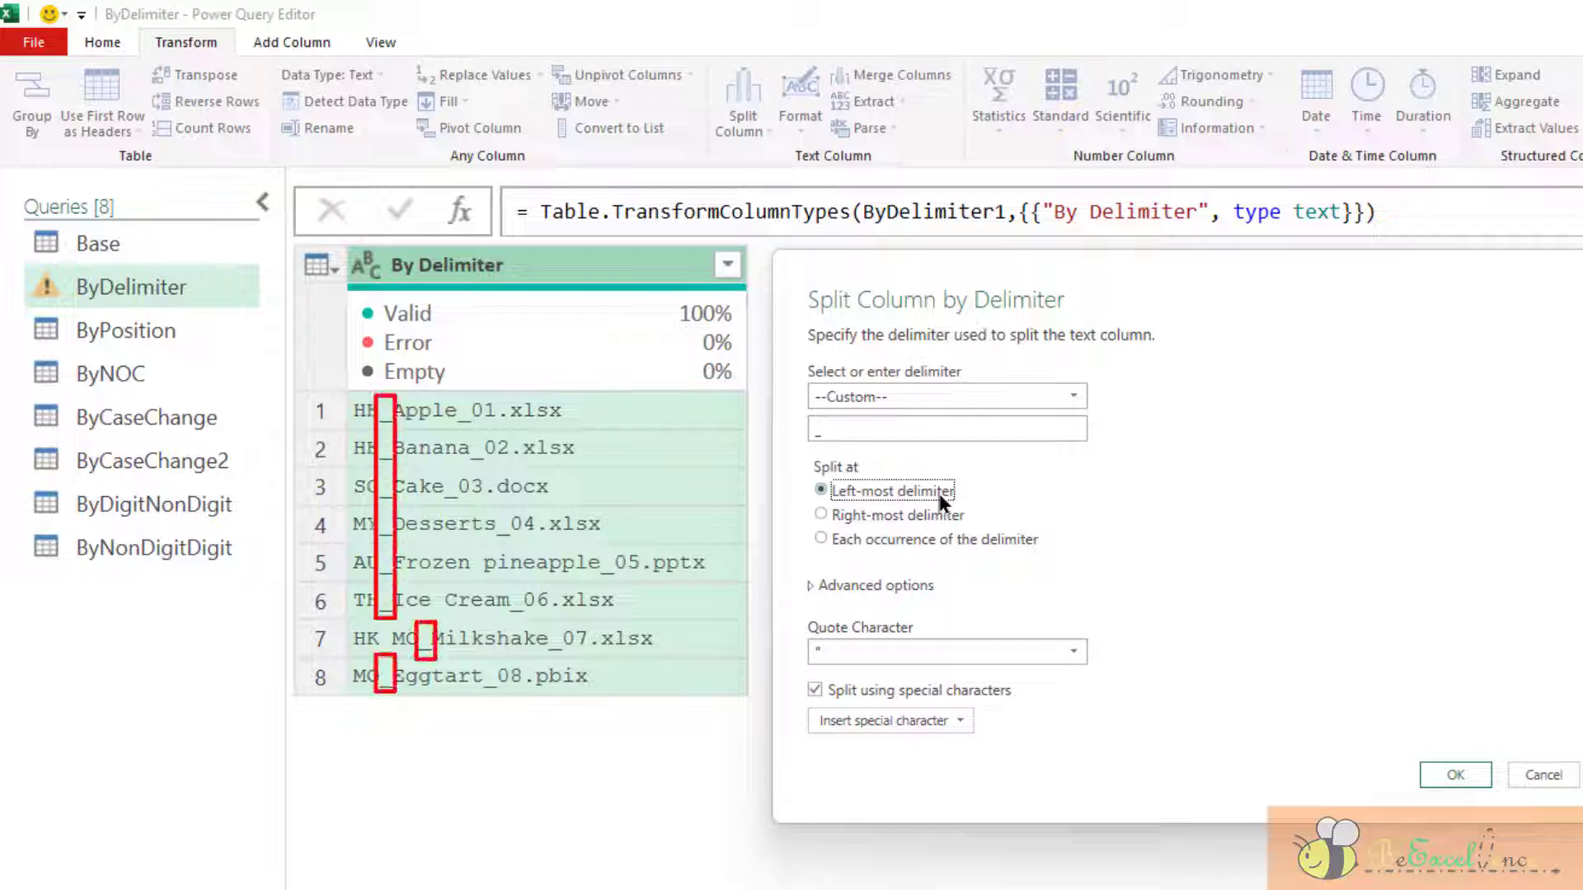
pyautogui.click(1453, 774)
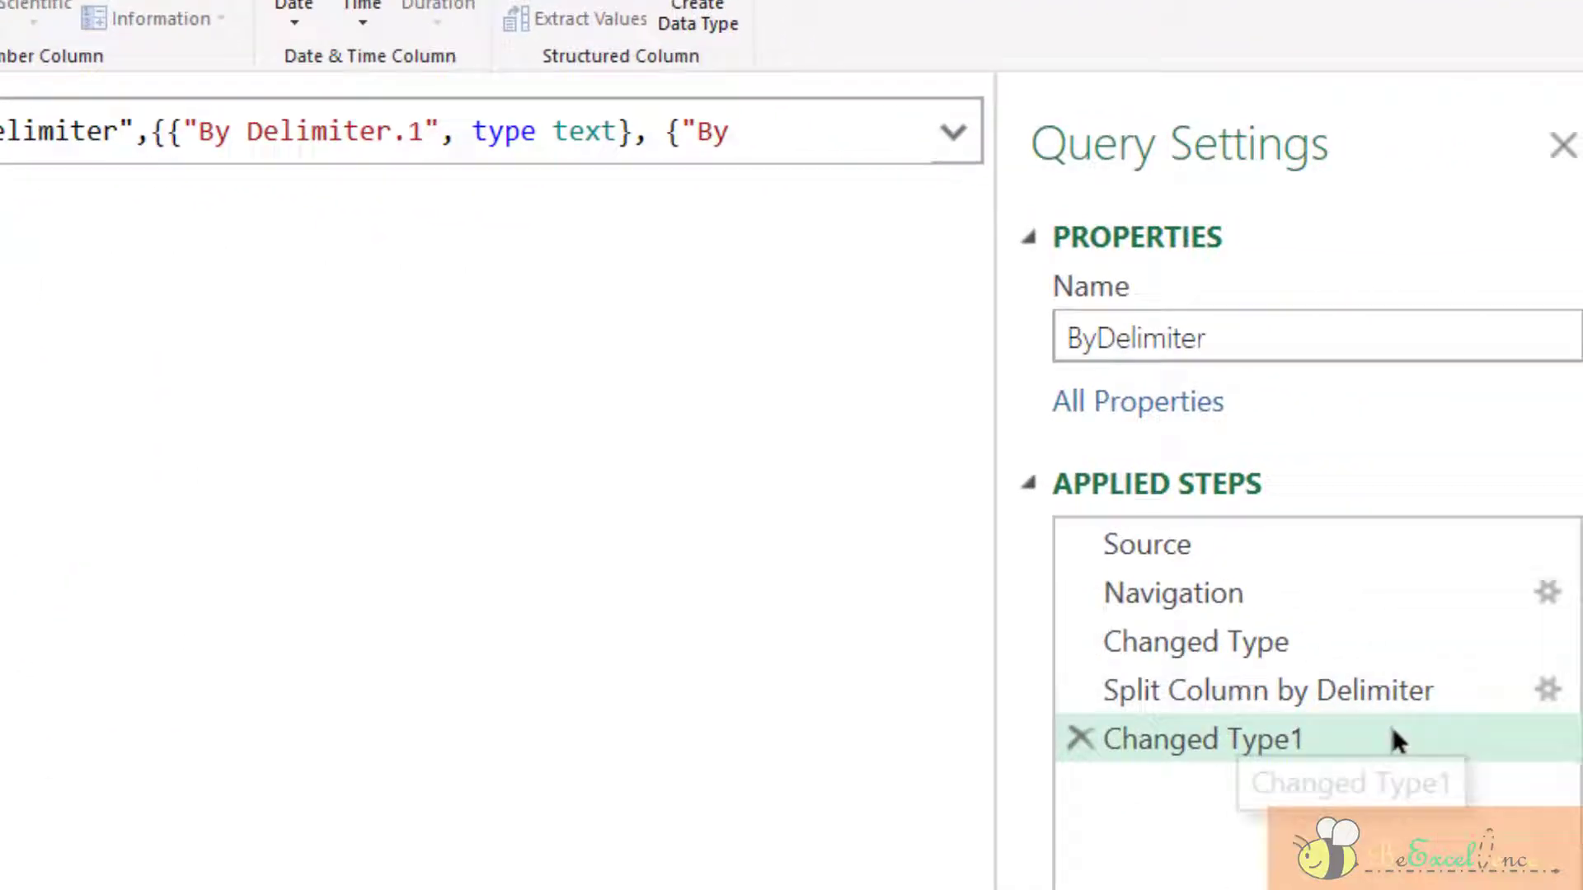
# Compare the query's Split Column by Delimiter step with the Changed Type1 step that follows it.
pyautogui.click(1354, 694)
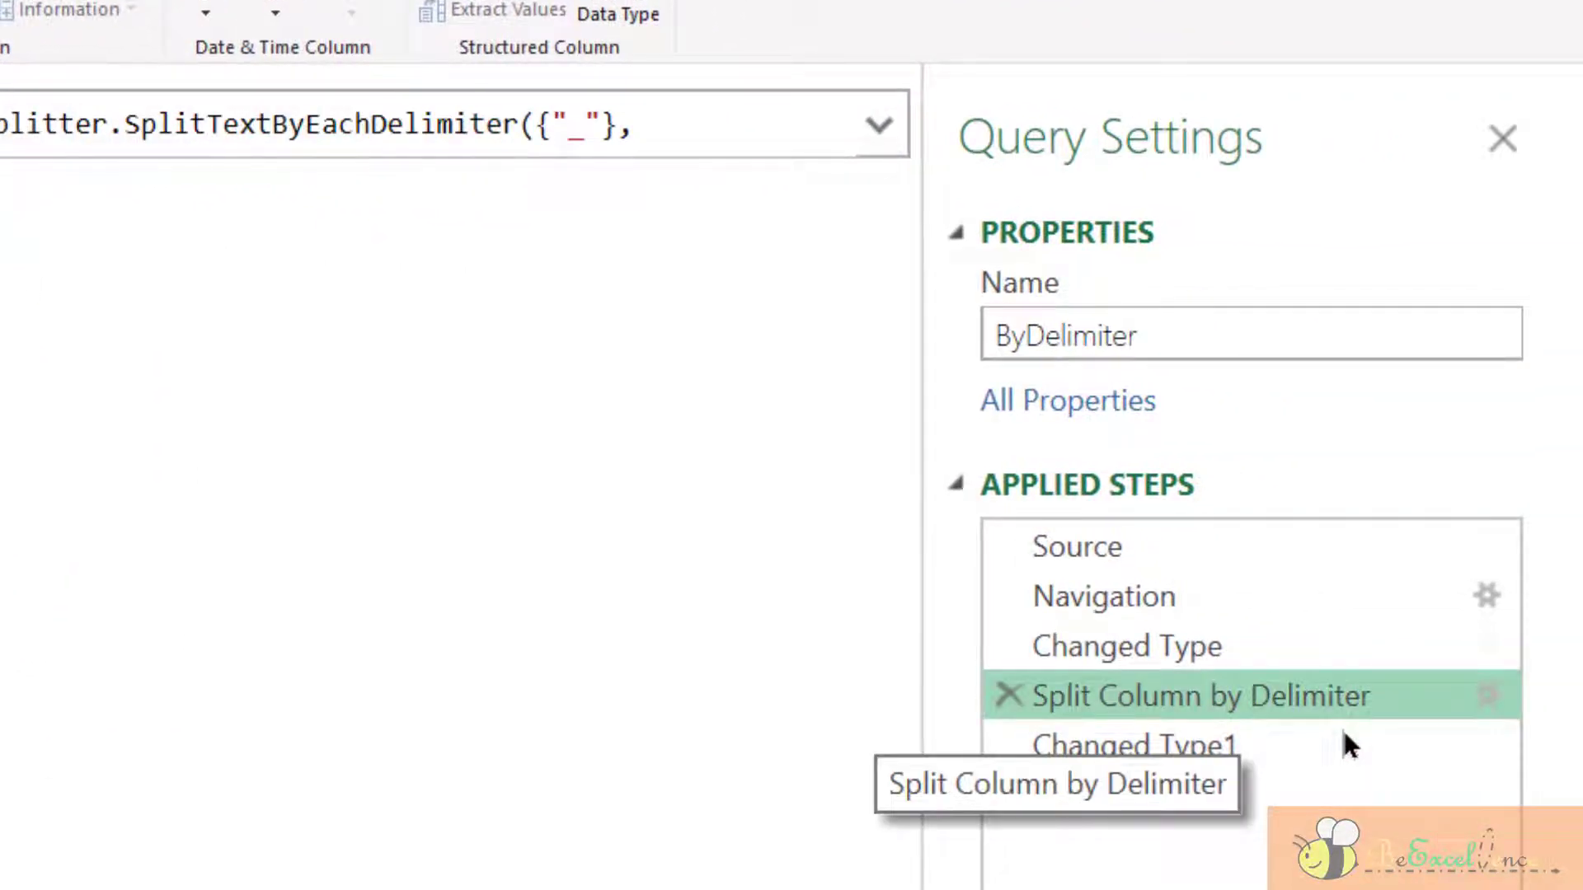
pyautogui.click(1346, 744)
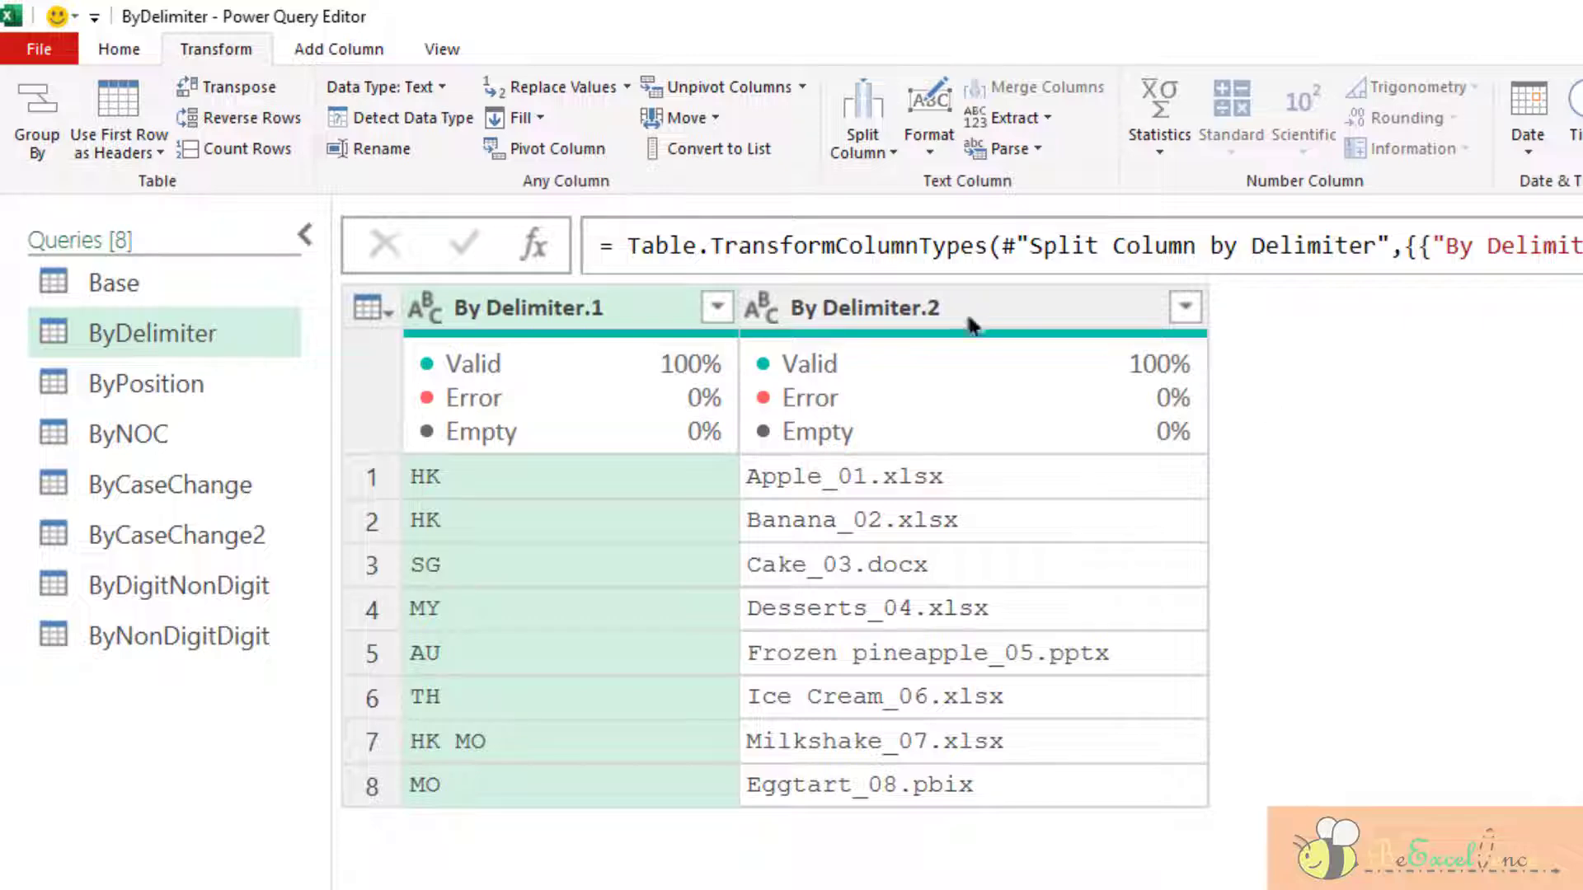
# In Query Options, set global type detection to never detect column types and headers, and turn detection off for the current workbook.
pyautogui.click(54, 54)
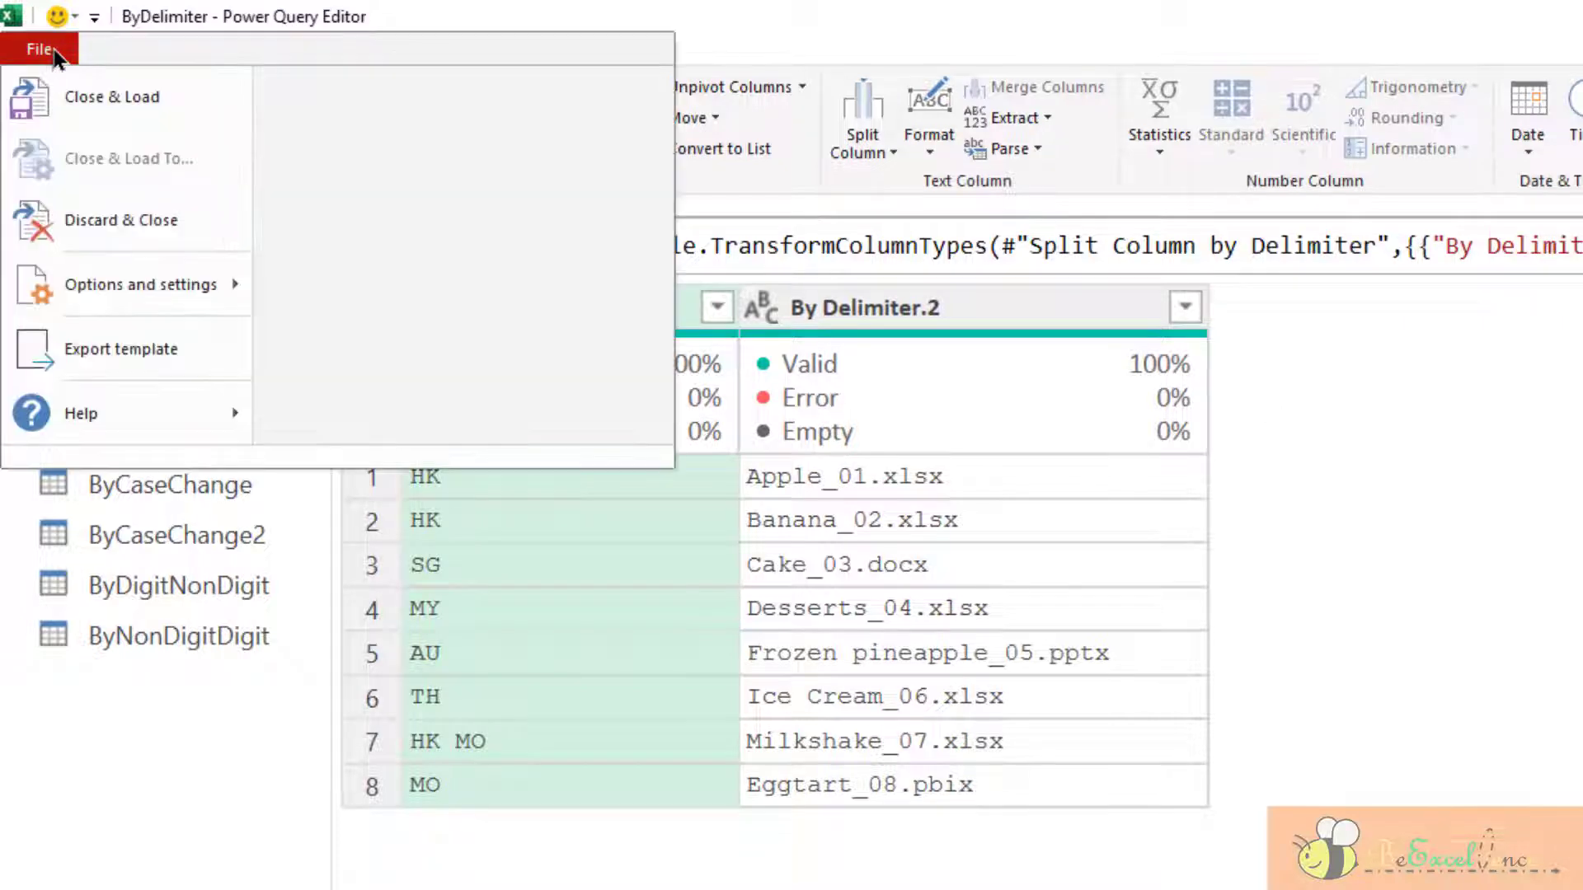
pyautogui.click(157, 284)
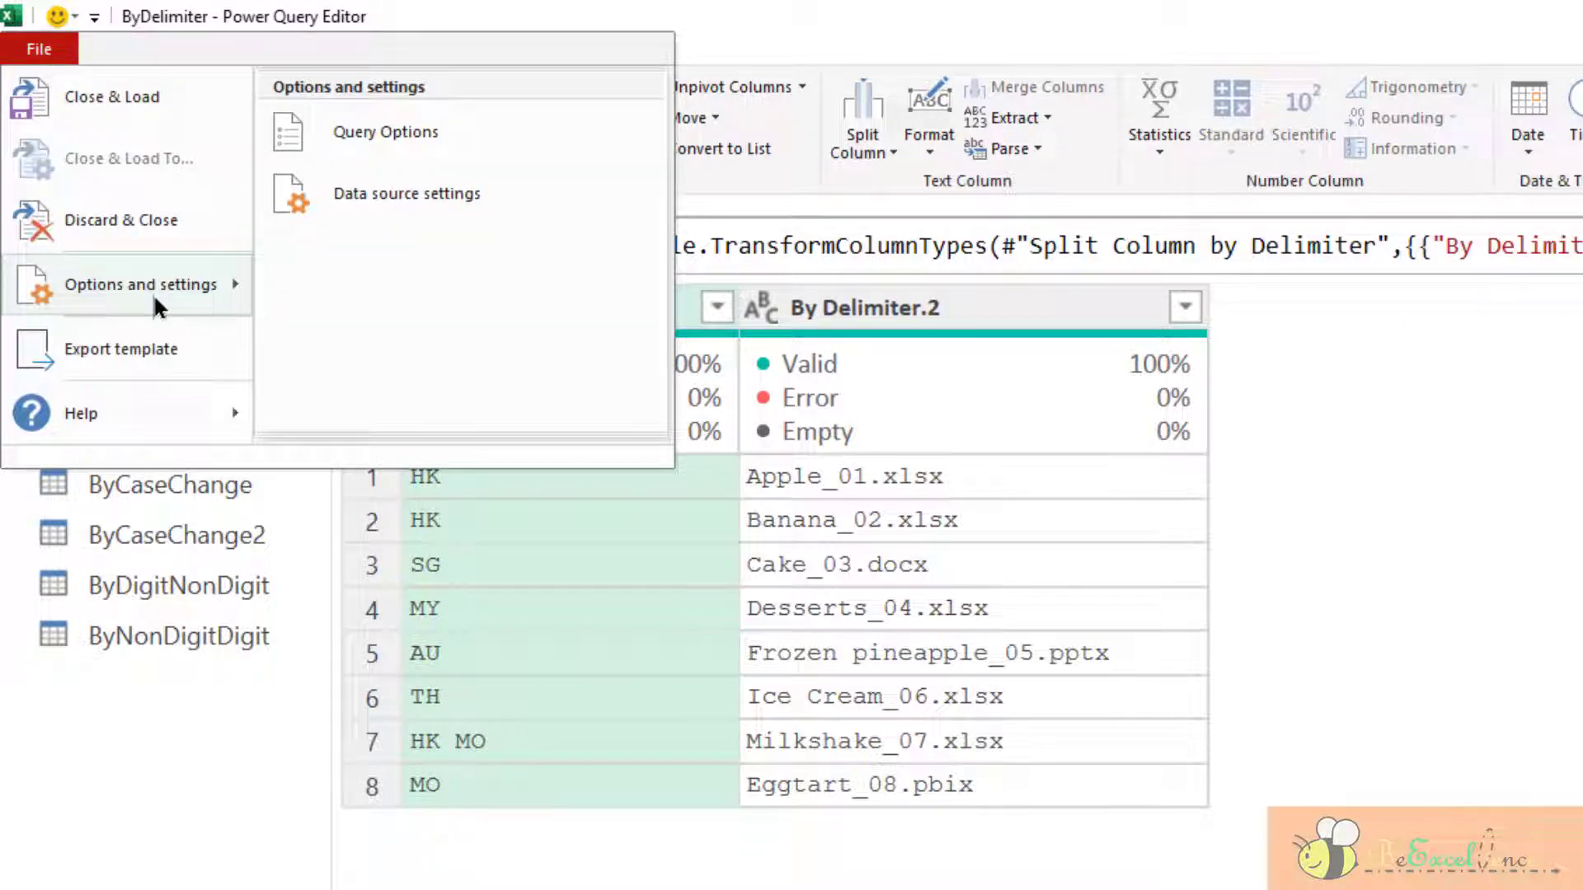
pyautogui.click(509, 135)
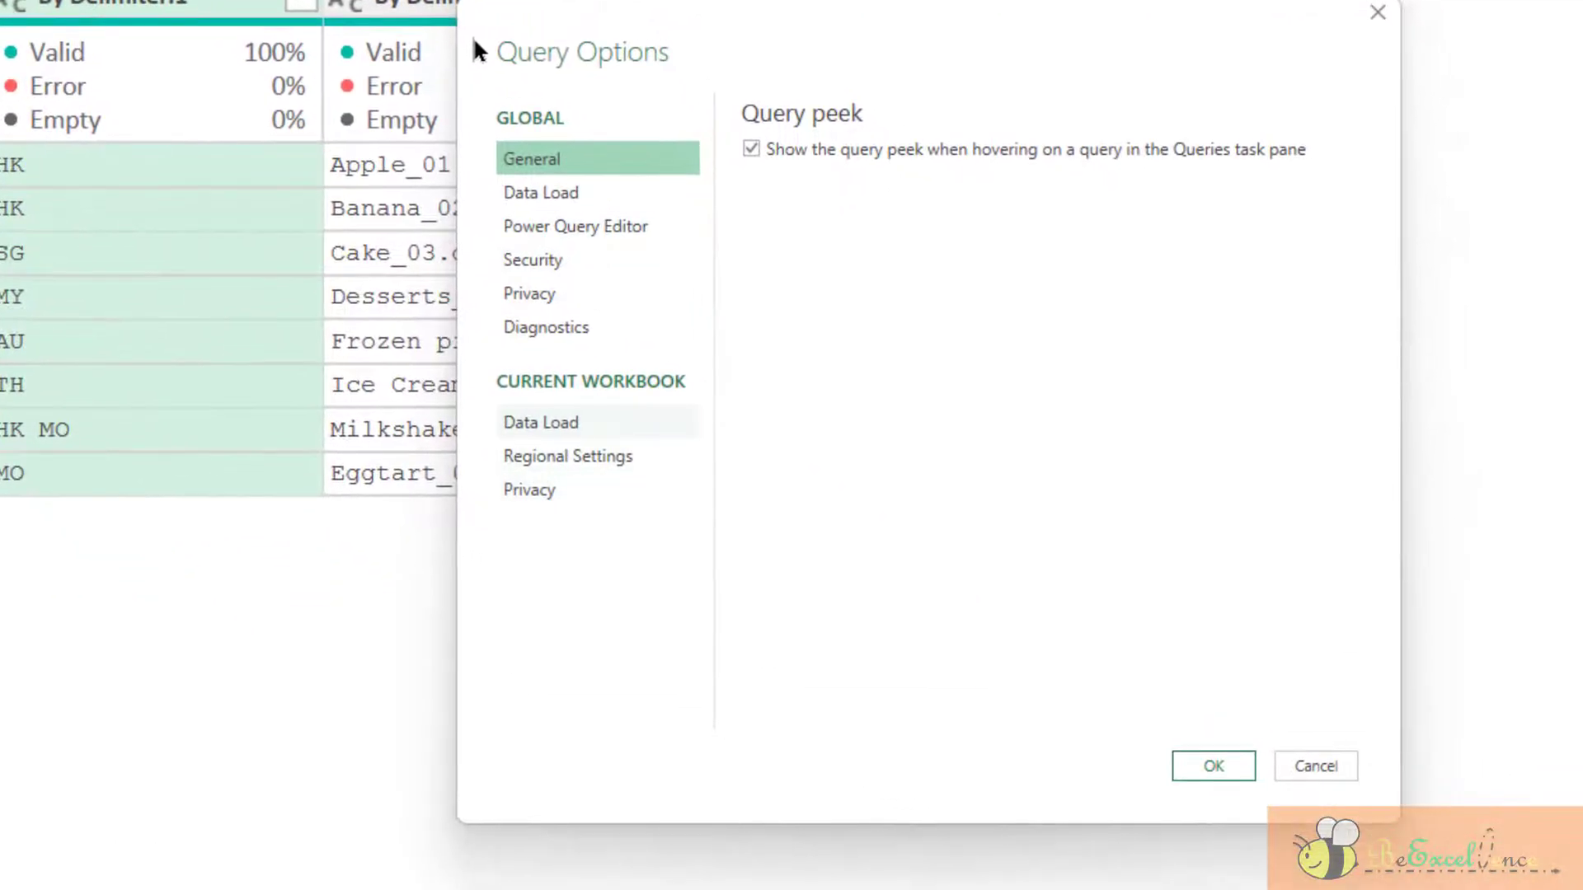
pyautogui.click(556, 422)
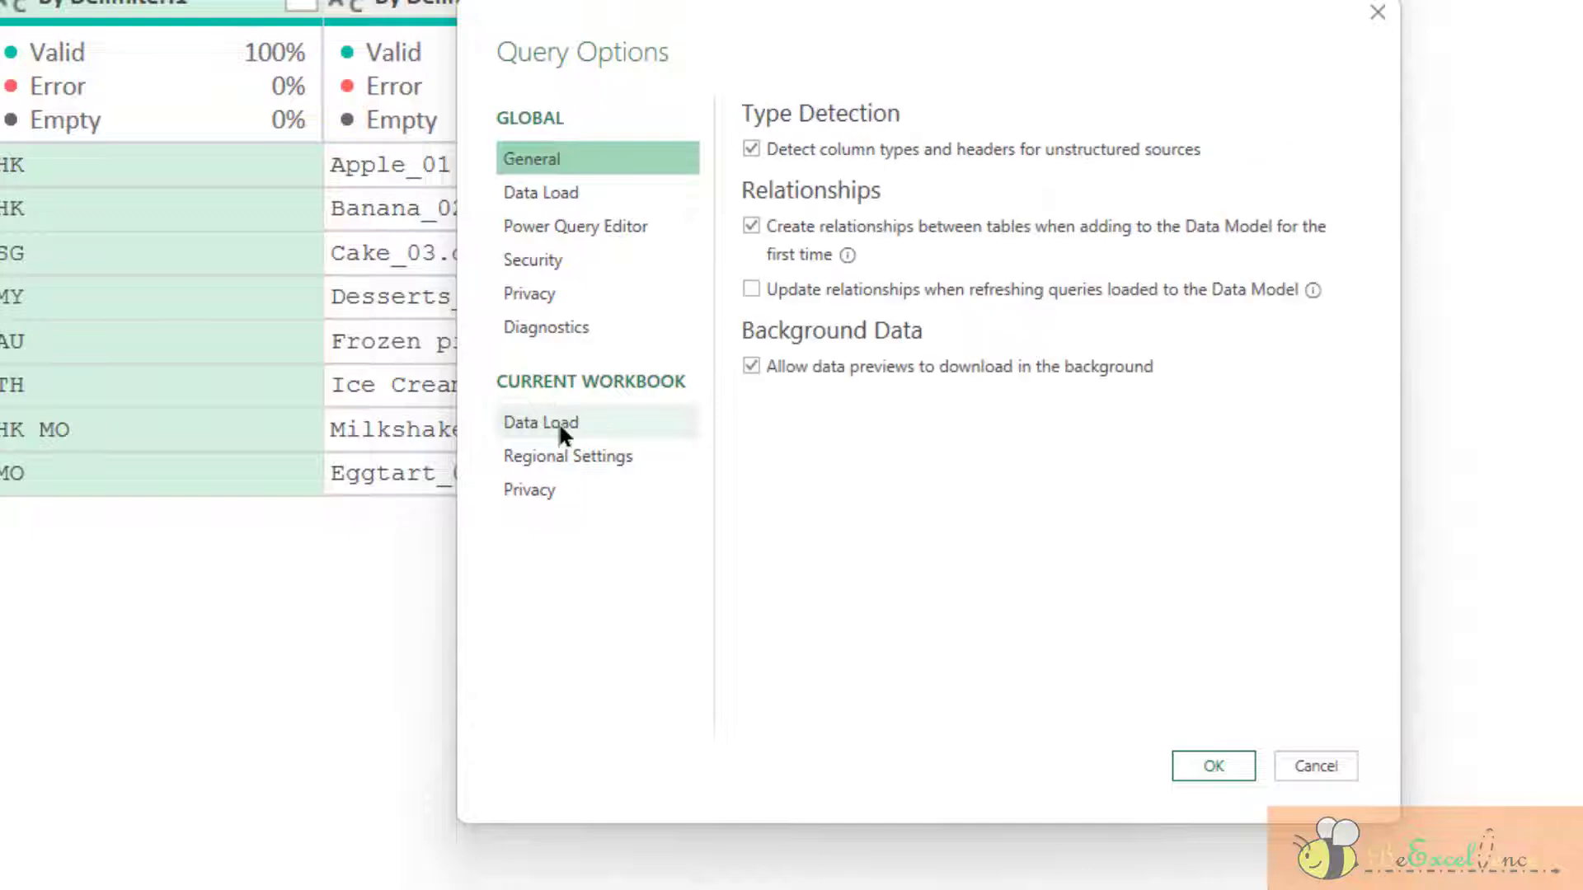
pyautogui.click(835, 155)
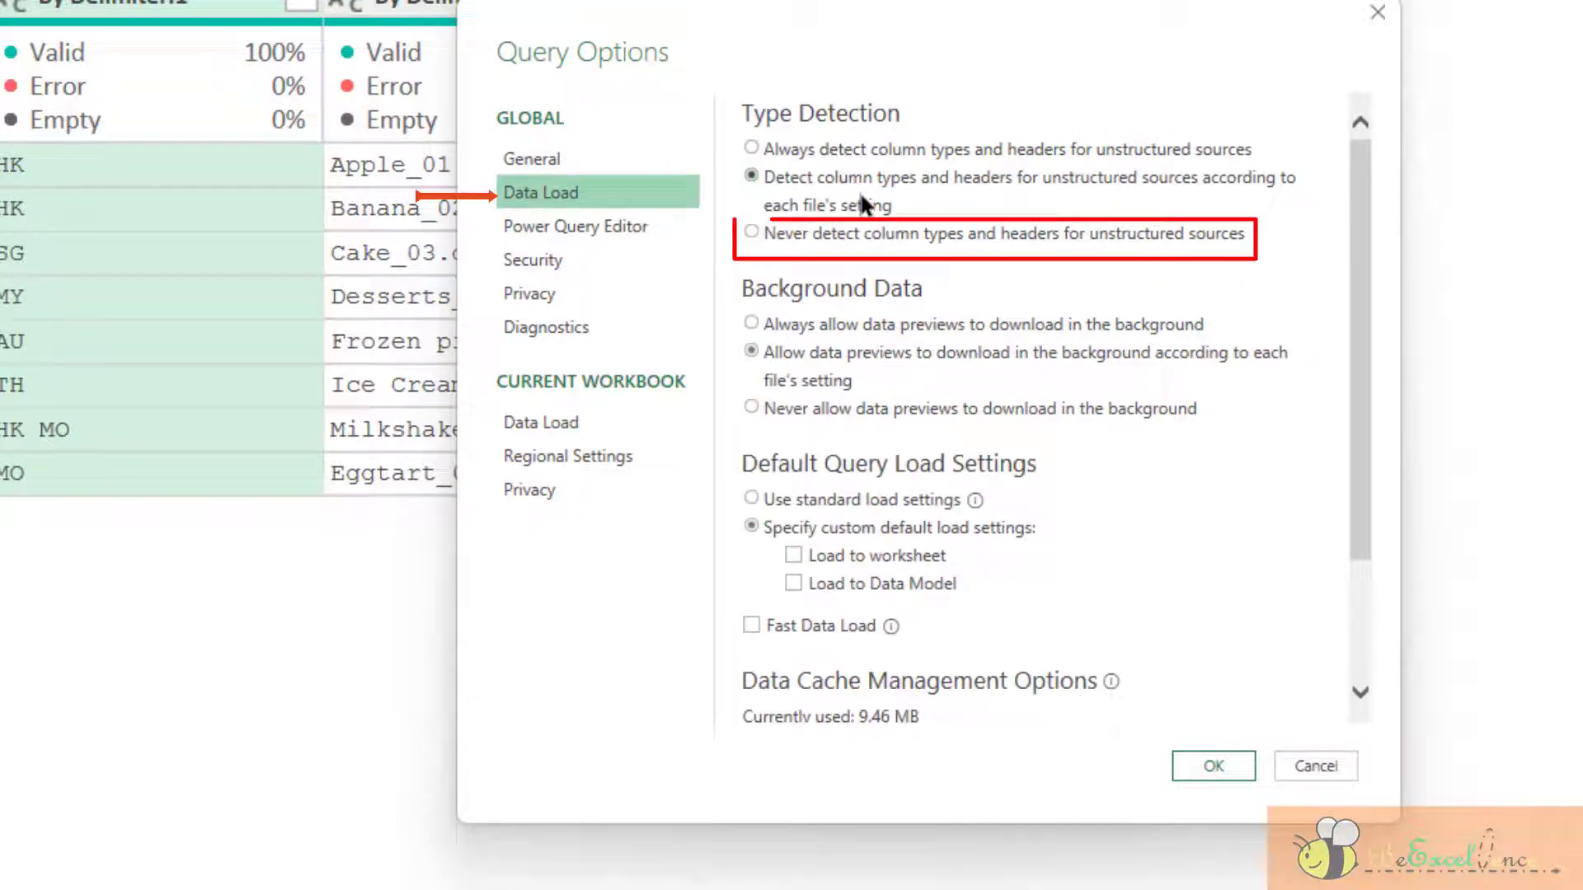
pyautogui.click(888, 237)
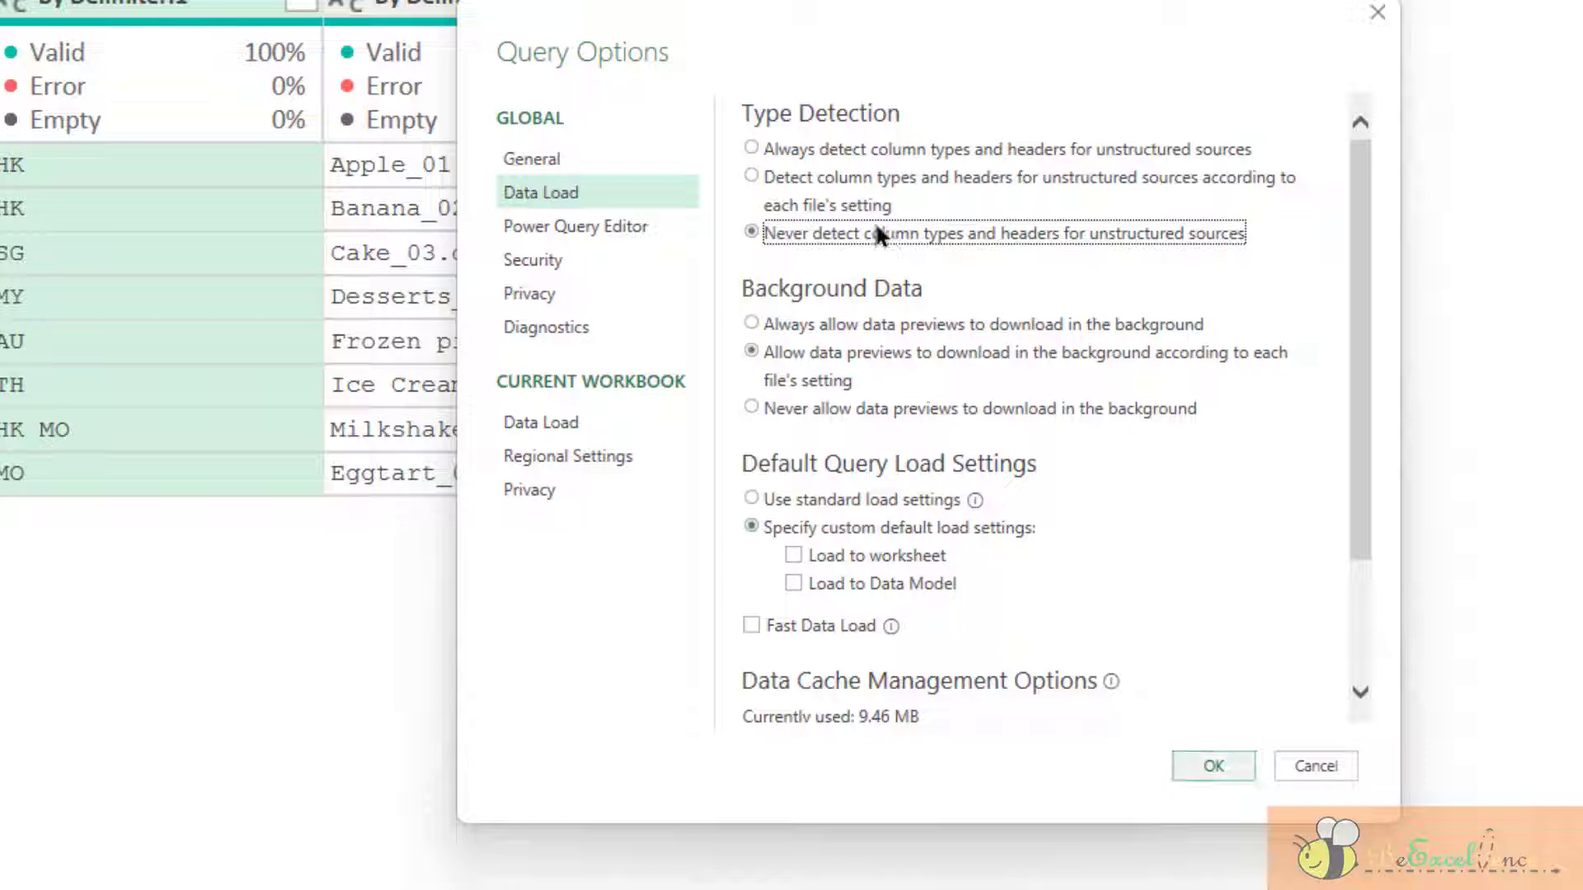
pyautogui.click(830, 178)
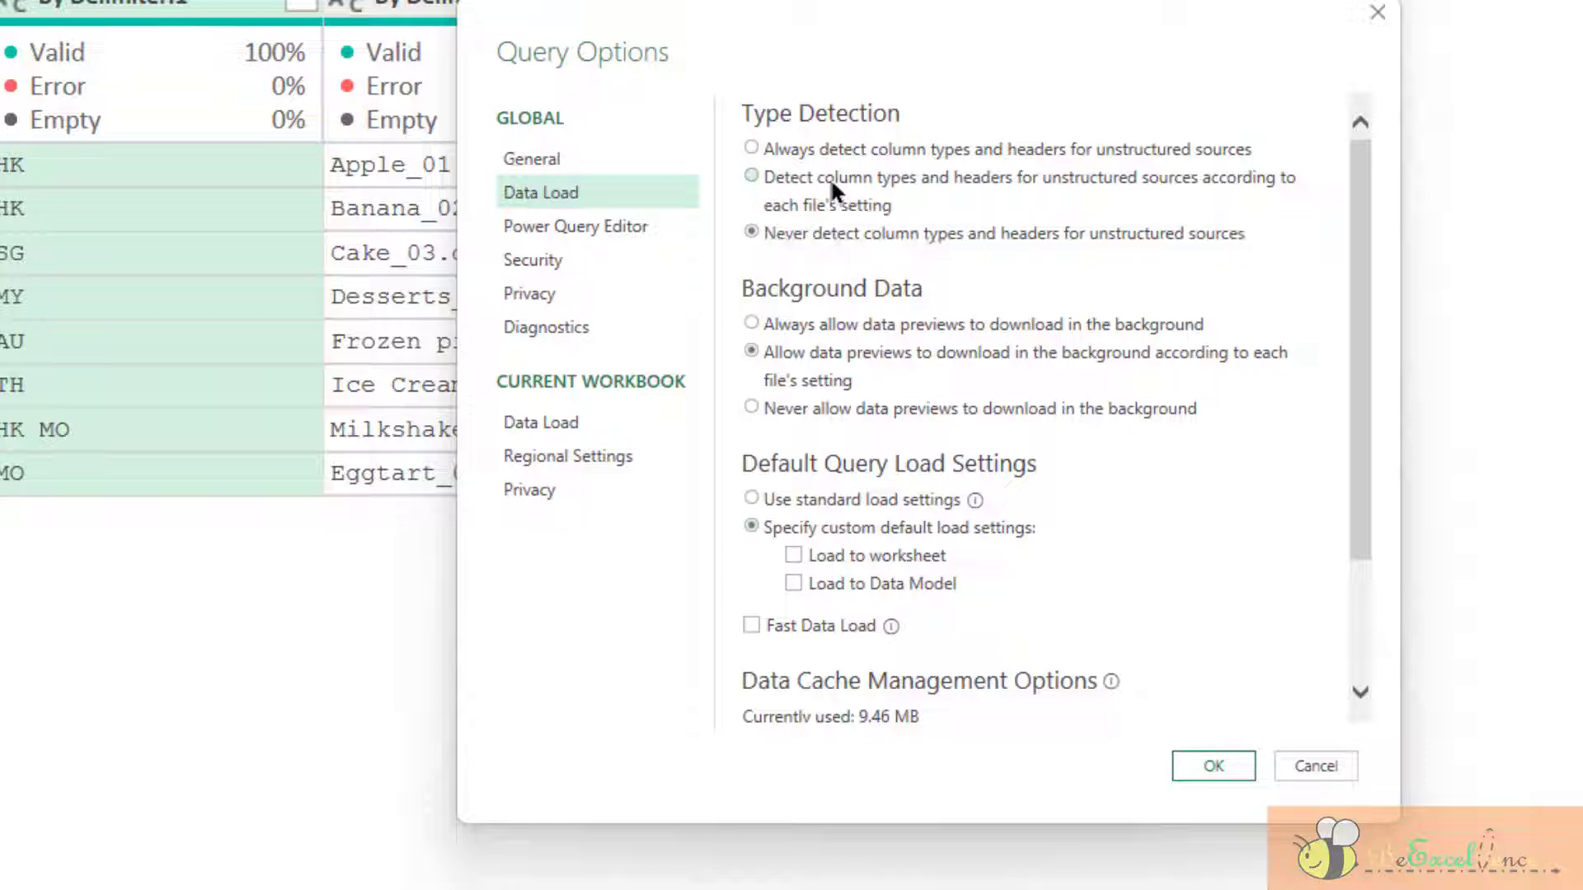
pyautogui.click(594, 427)
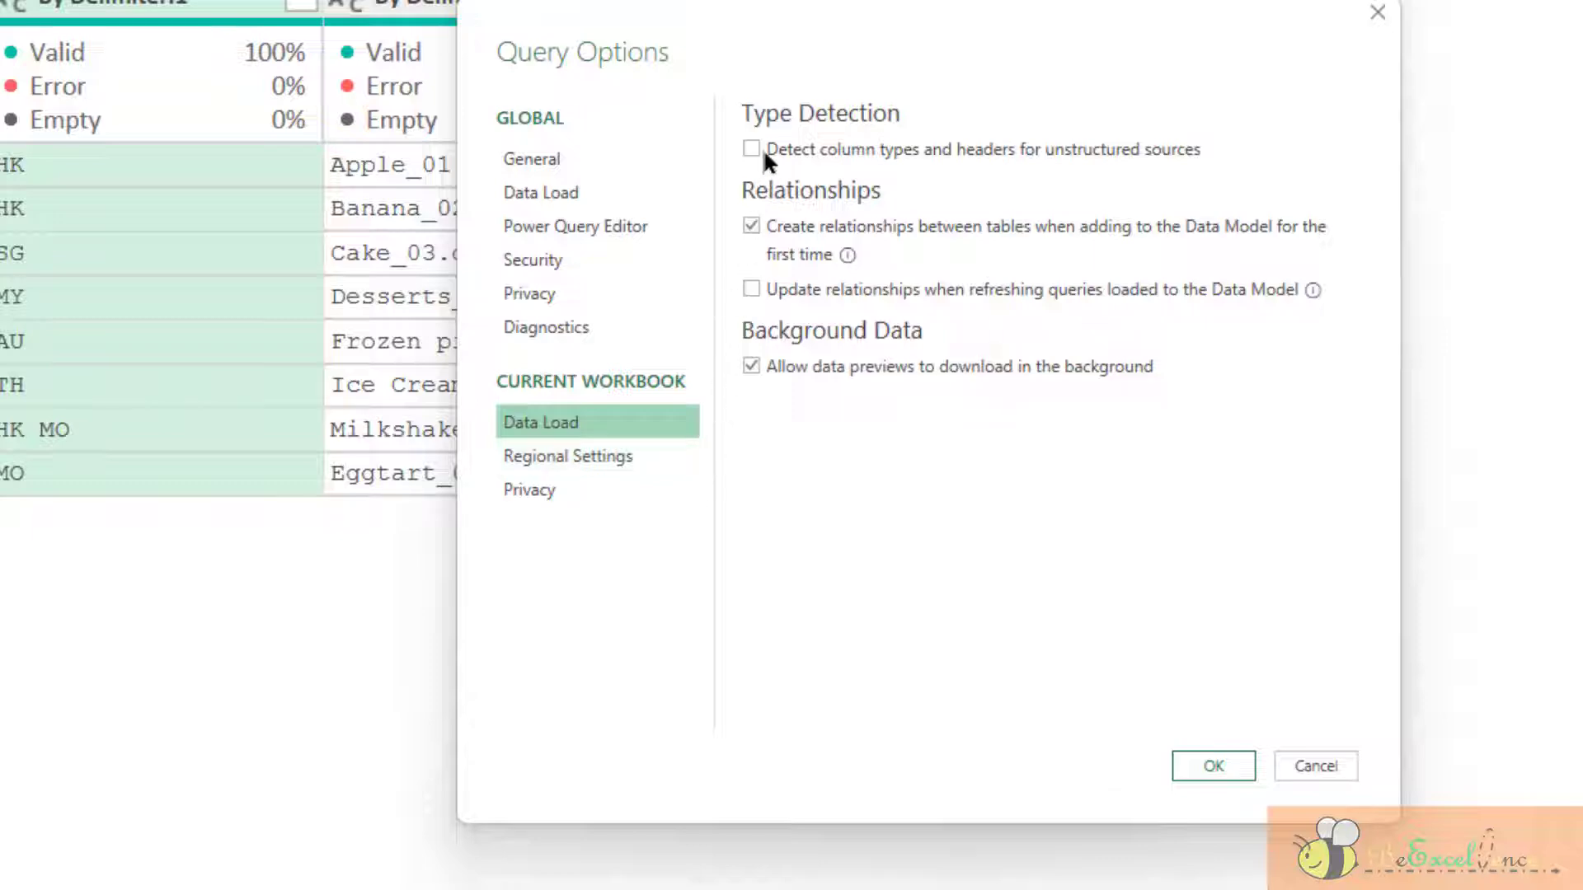
pyautogui.click(1225, 765)
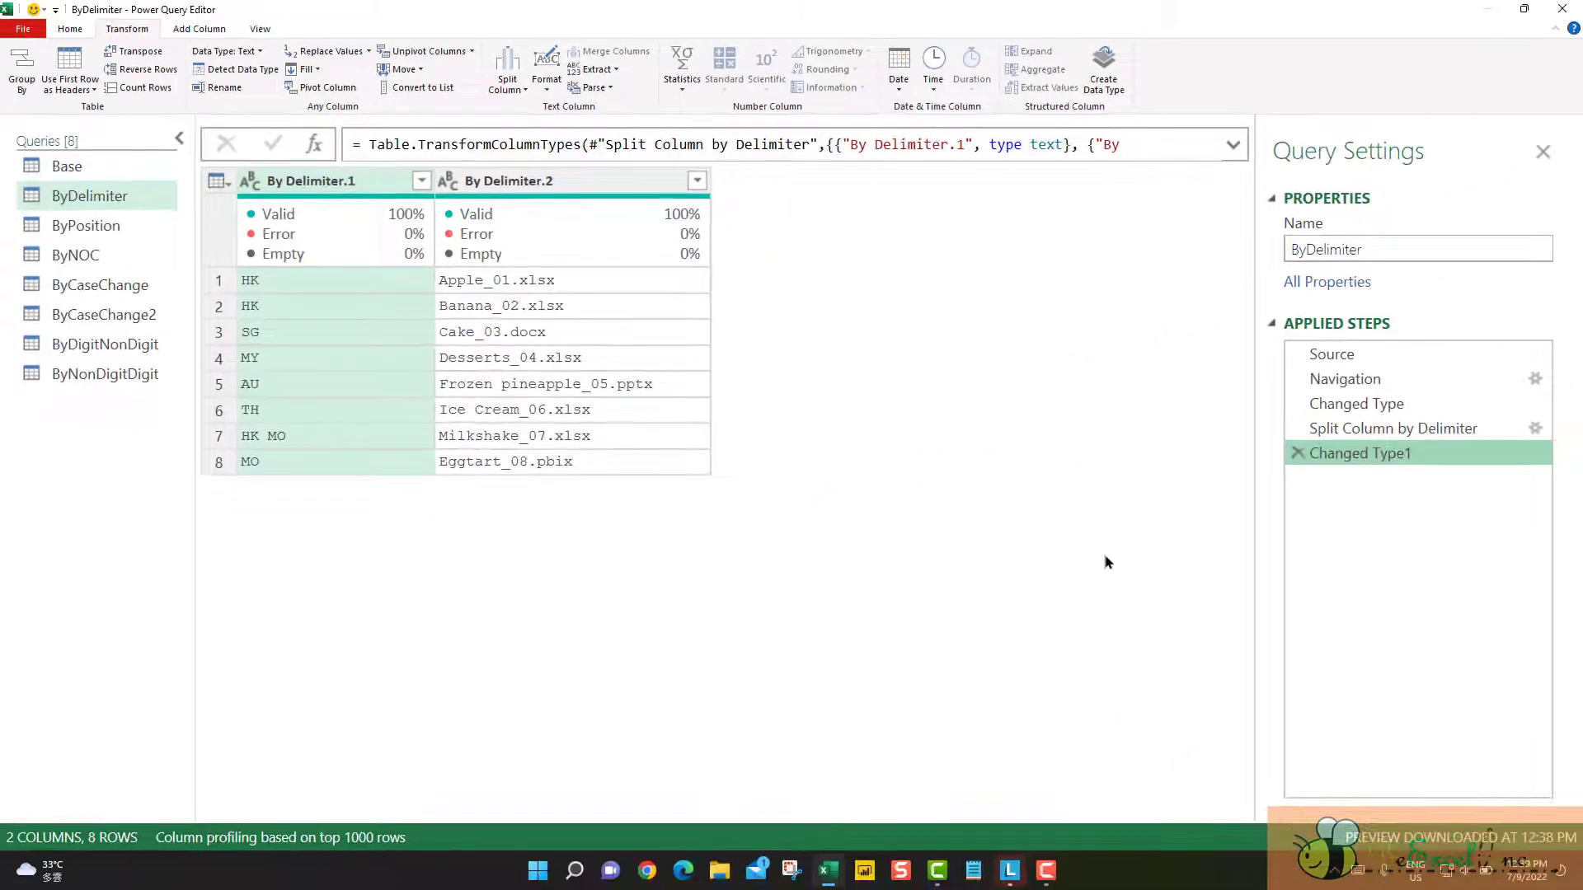
# Delete the Changed Type1 and Split Column by Delimiter steps from the ByDelimiter query.
pyautogui.click(1296, 453)
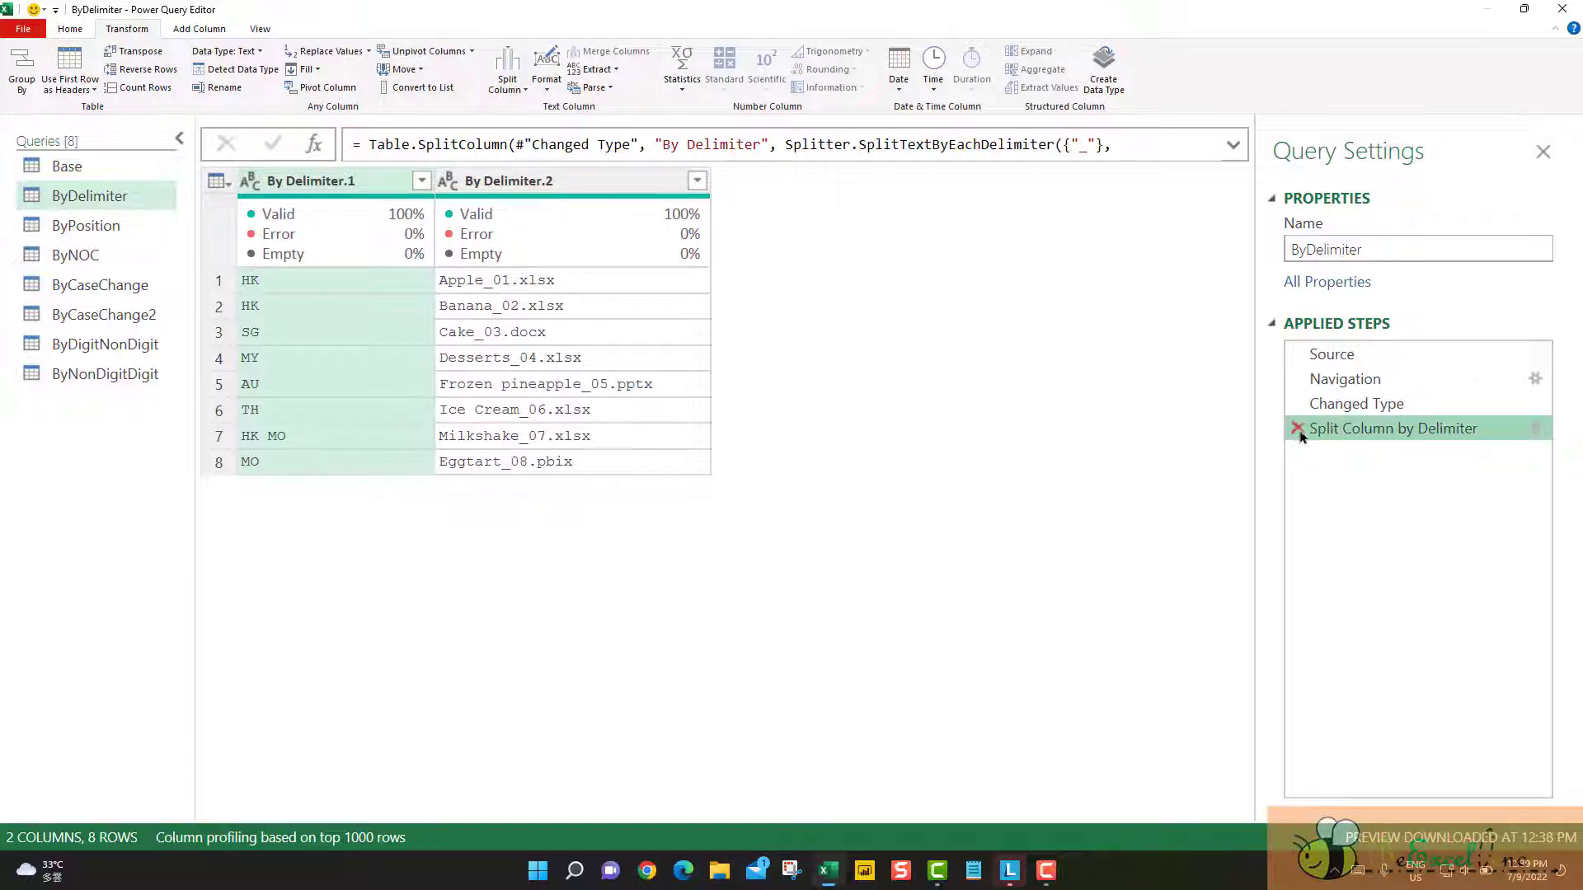
pyautogui.click(1297, 428)
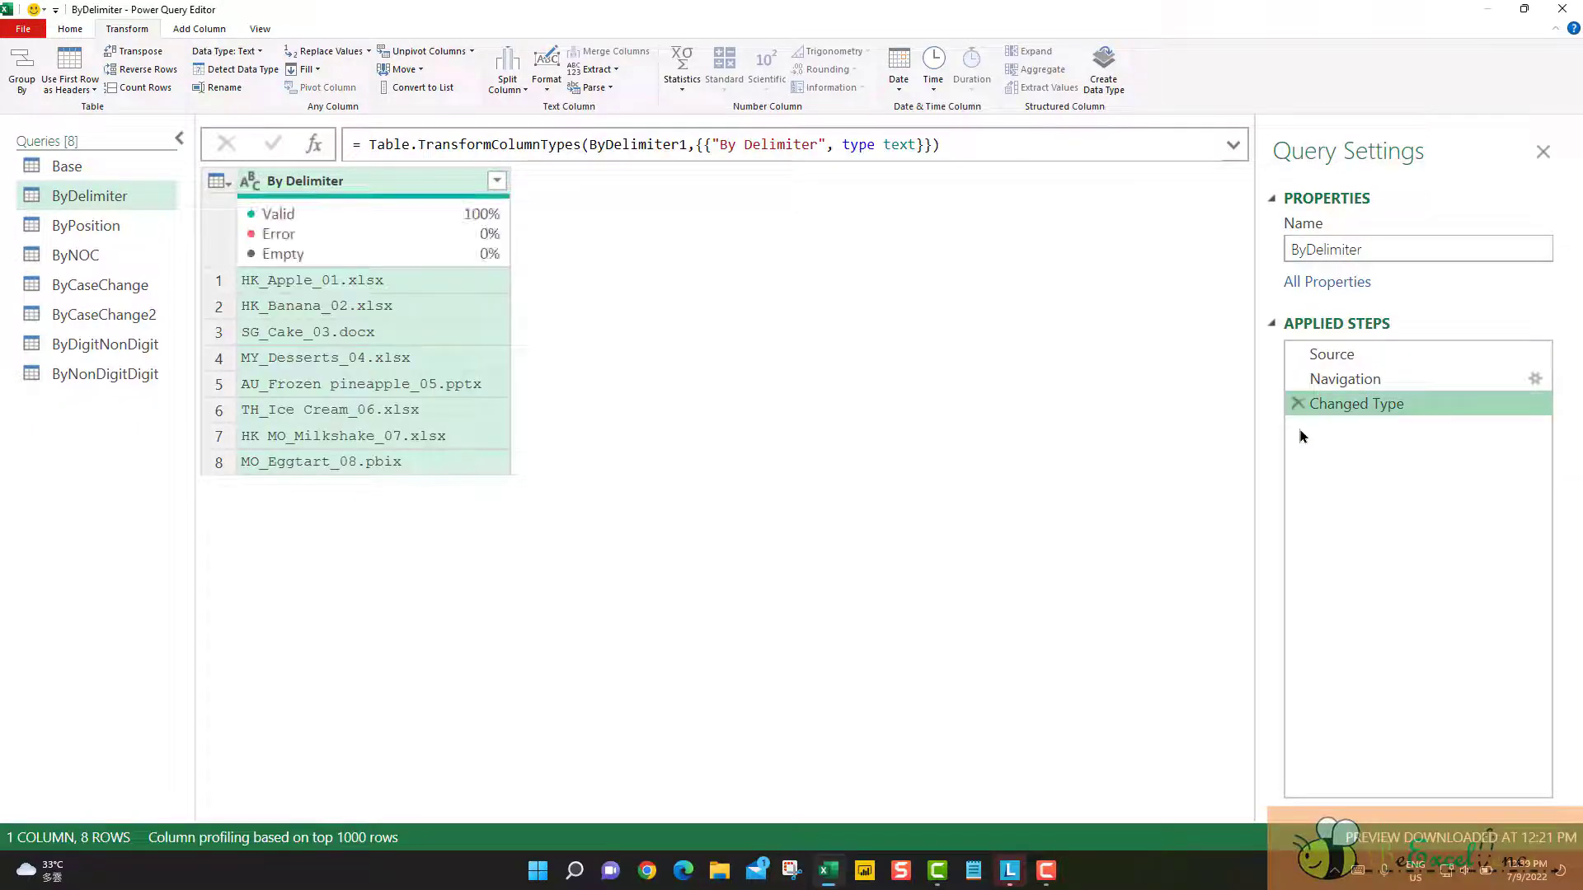
# Split the By Delimiter column at the right-most underscore and delete the added split step from the query.
pyautogui.click(509, 88)
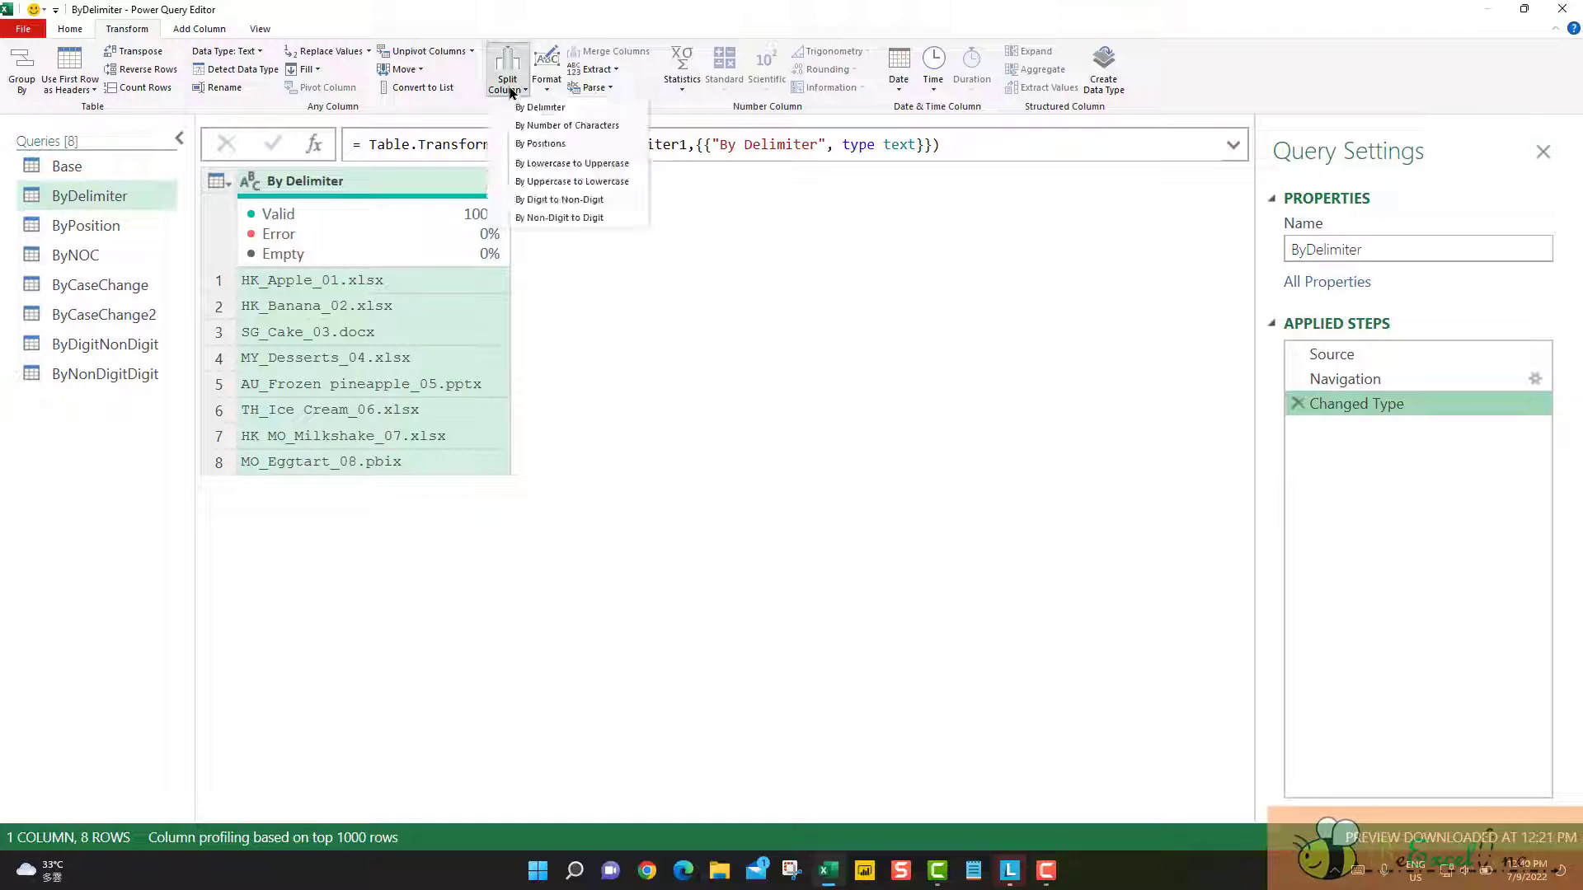
pyautogui.click(593, 110)
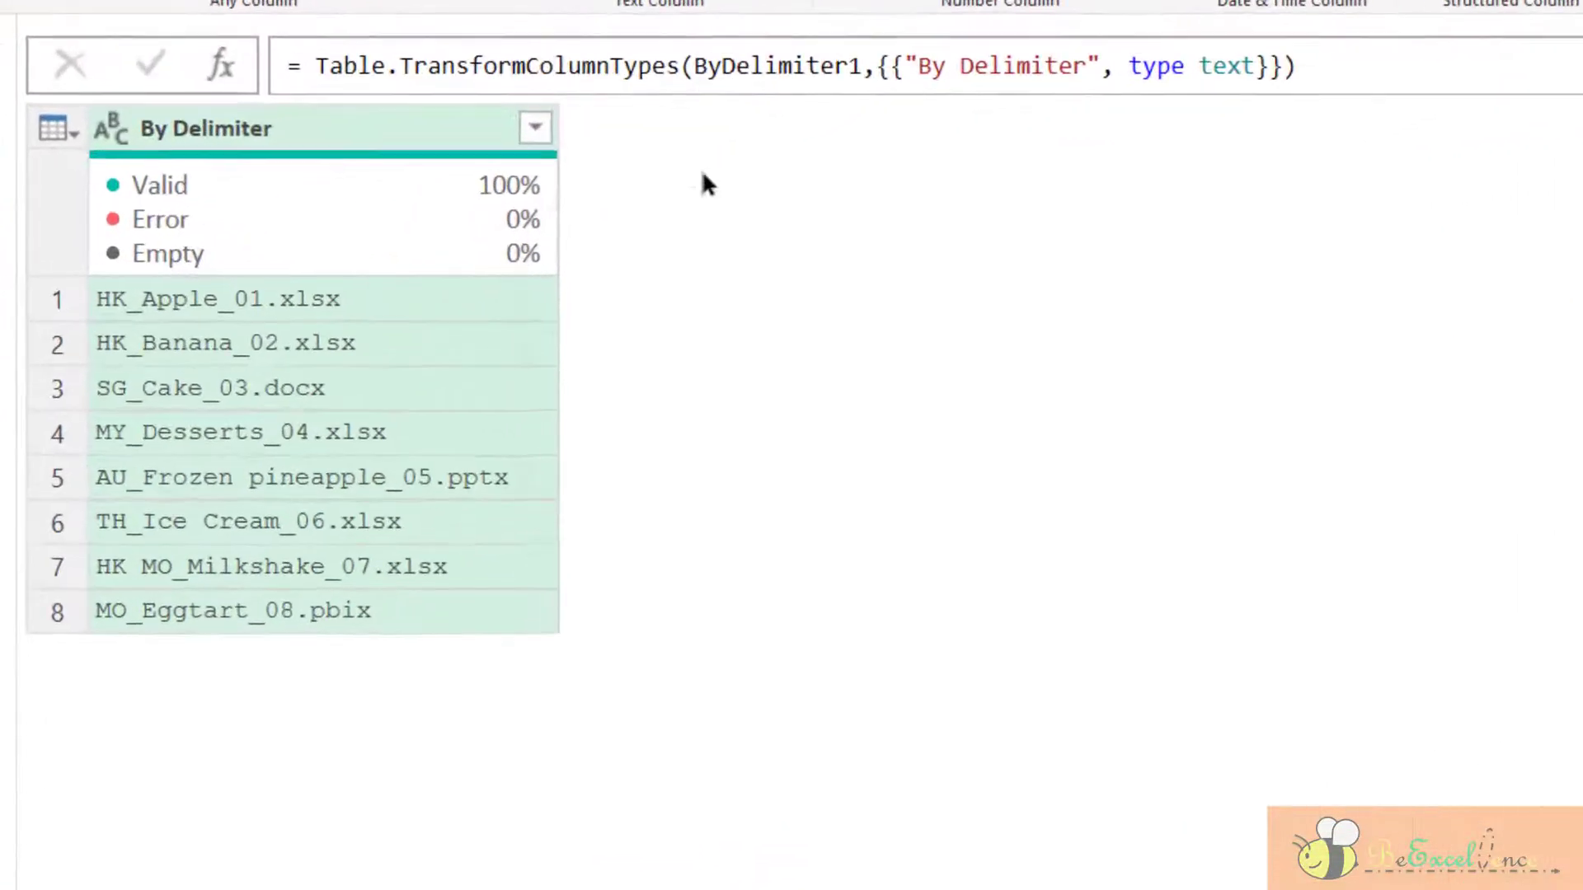
pyautogui.click(699, 525)
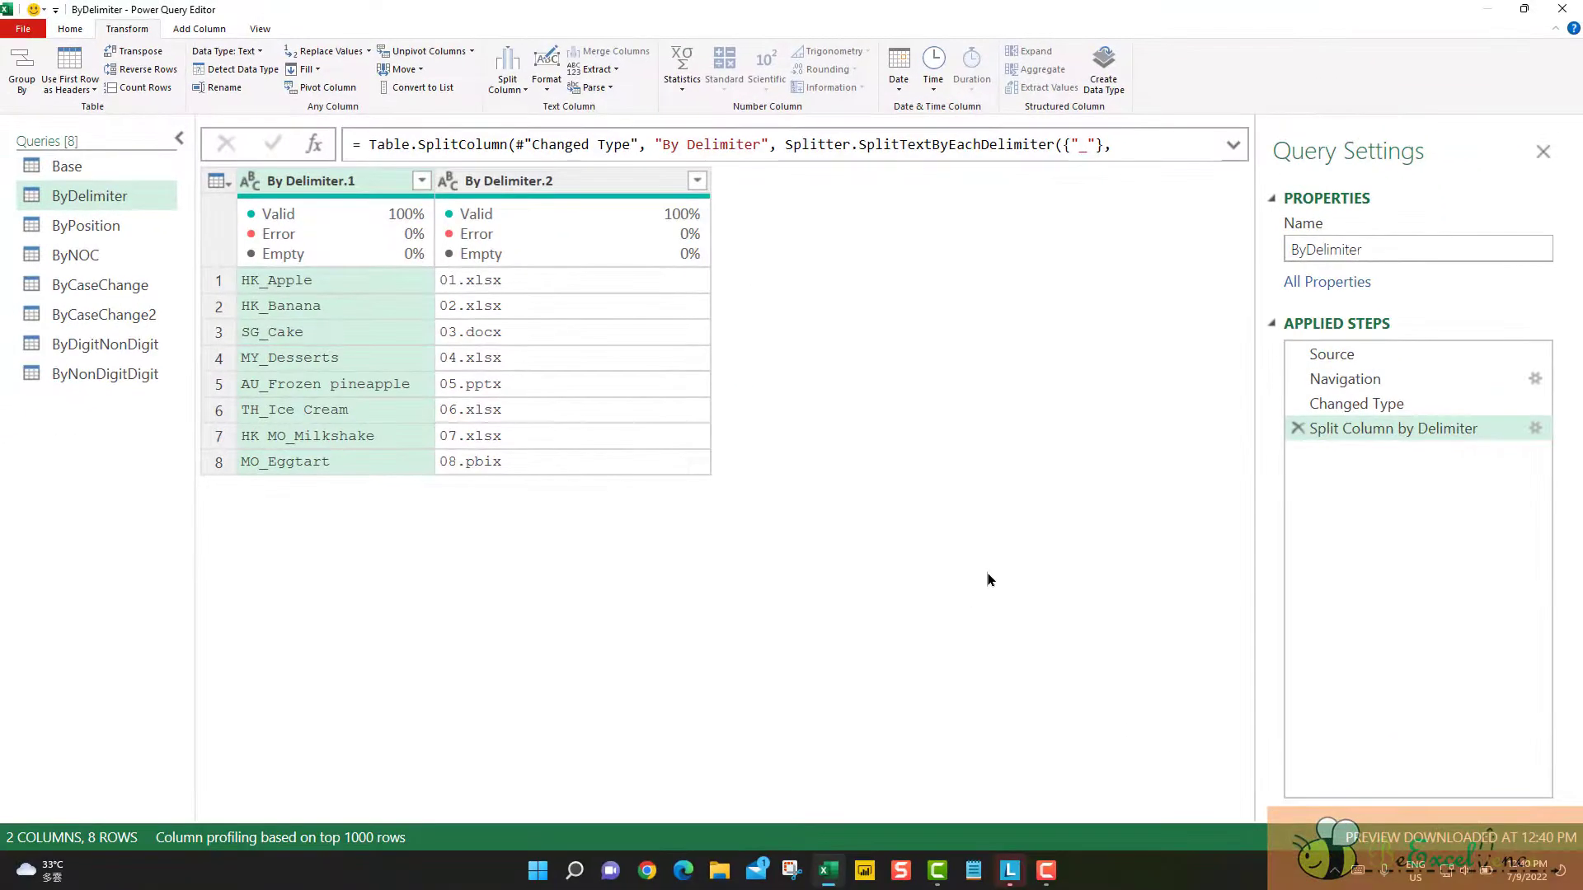
pyautogui.click(1297, 428)
# Split the By Delimiter column at each occurrence of the underscore.
pyautogui.click(519, 89)
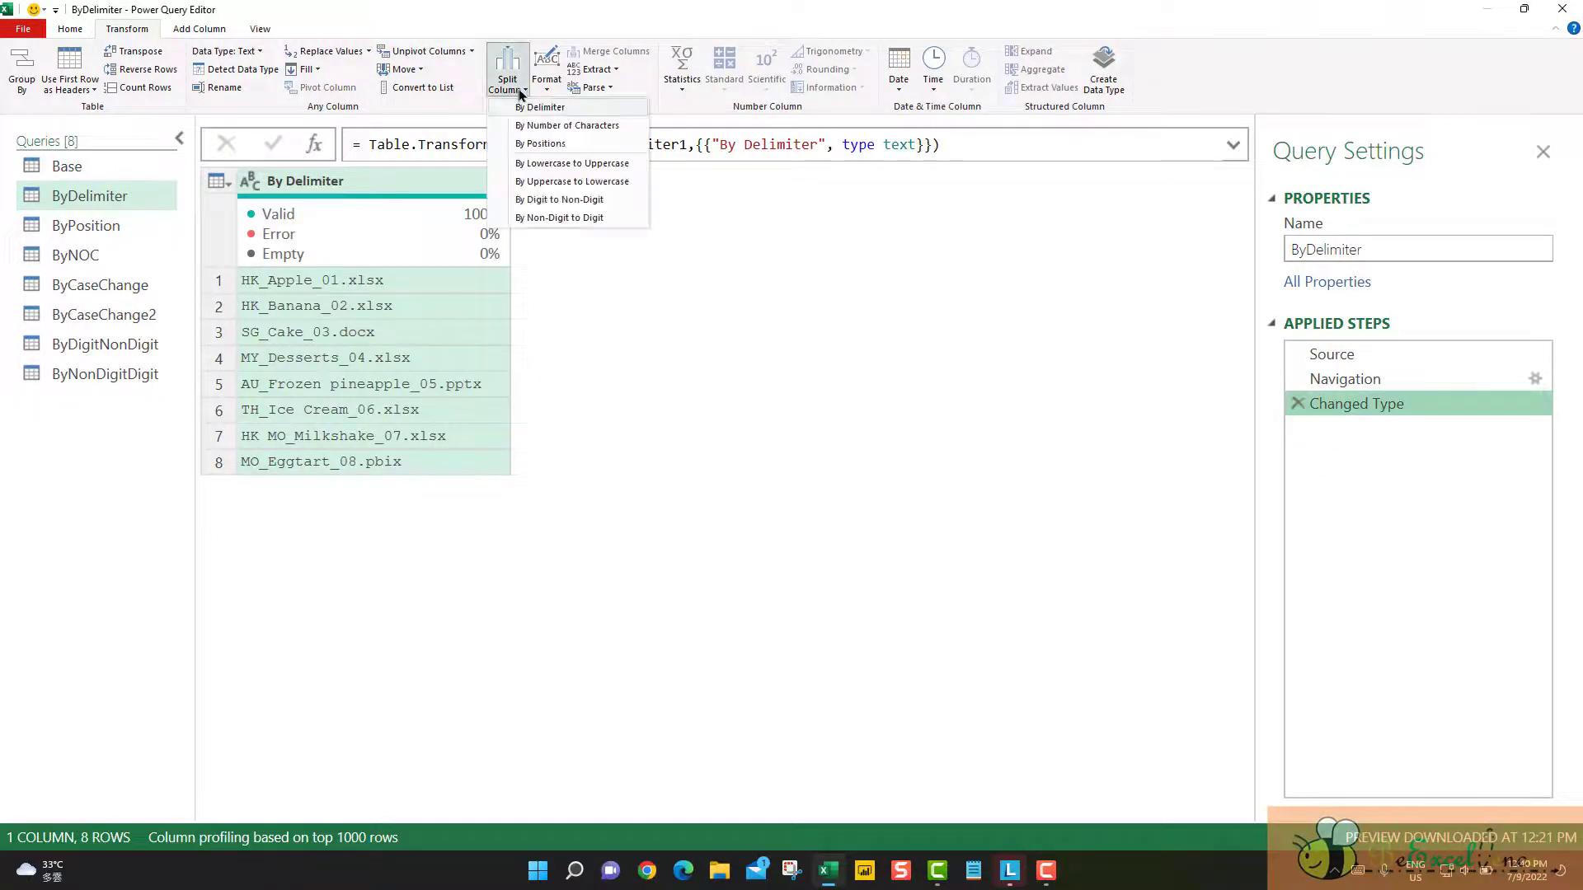
pyautogui.click(590, 111)
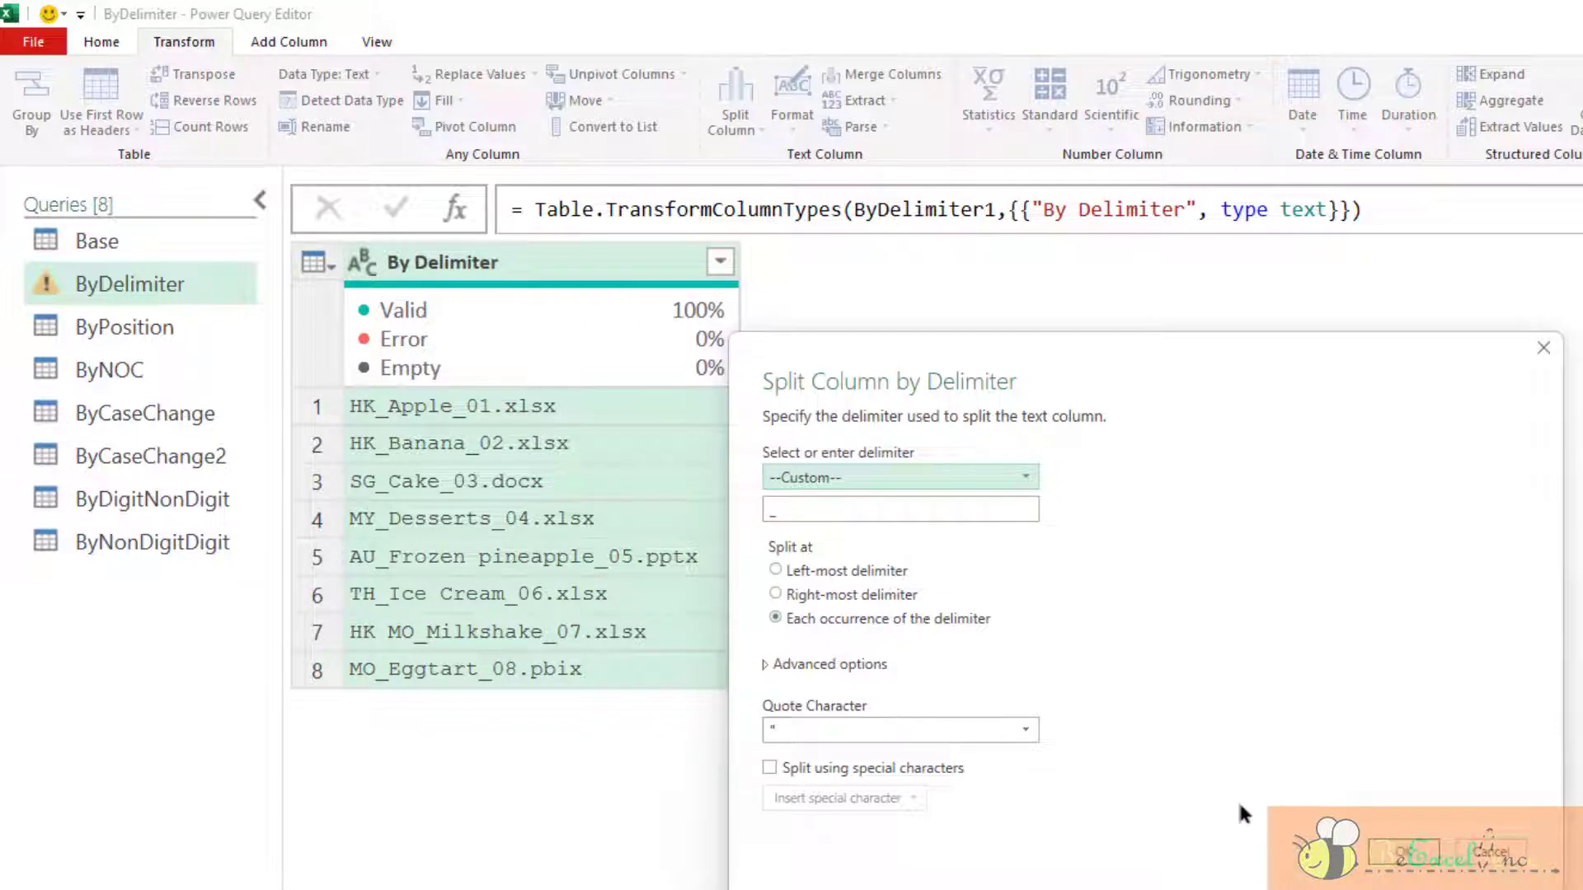
pyautogui.click(1404, 857)
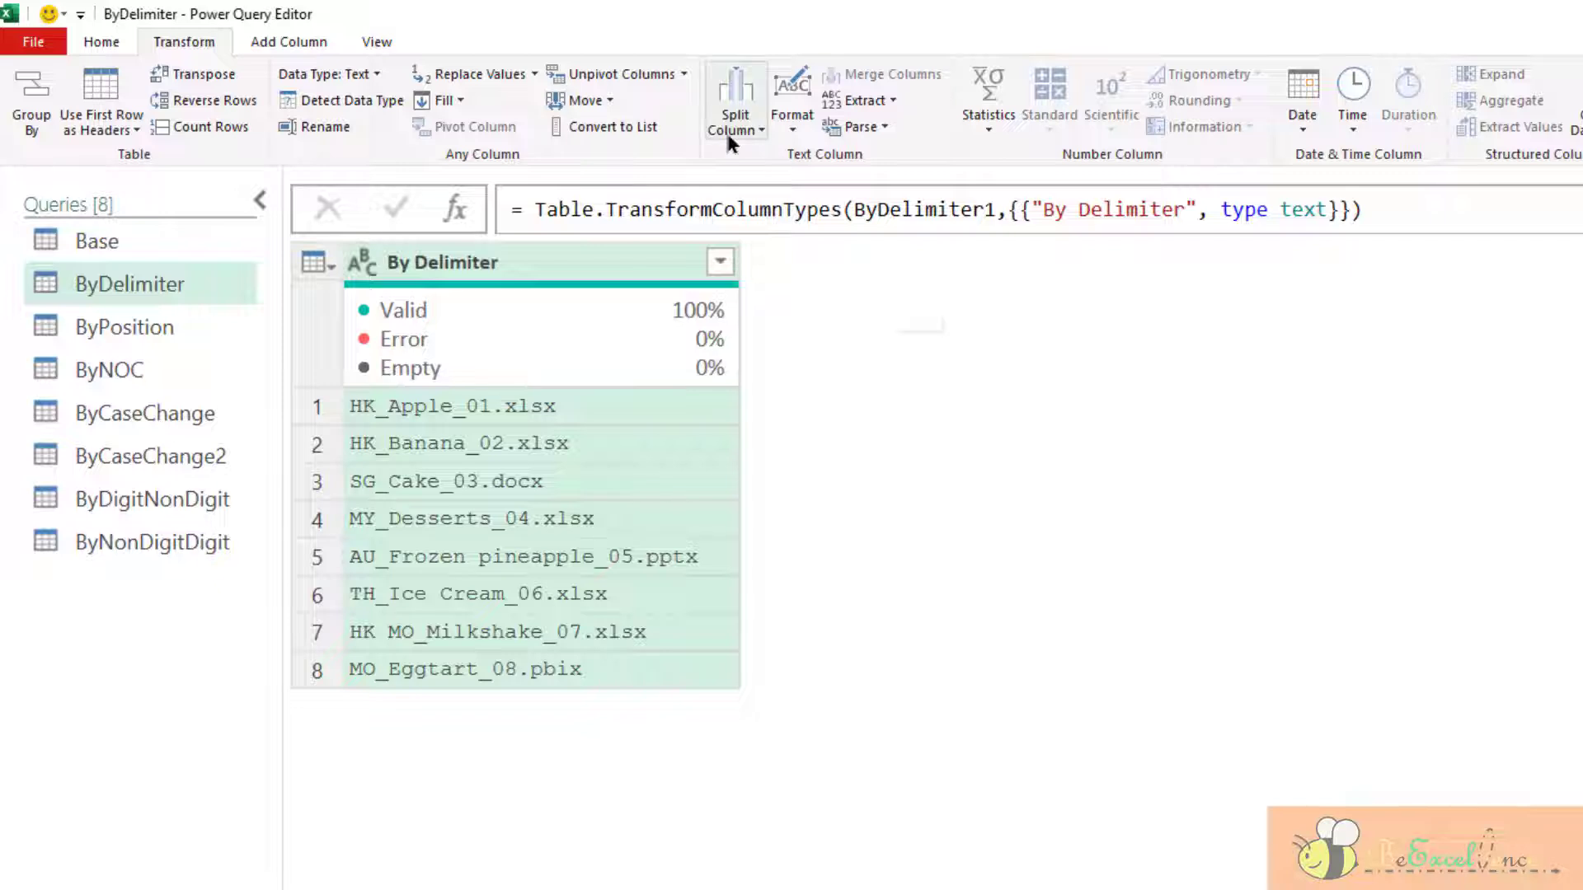
# Split the By Delimiter column into rows at each underscore and delete the added split step from the query.
pyautogui.click(730, 140)
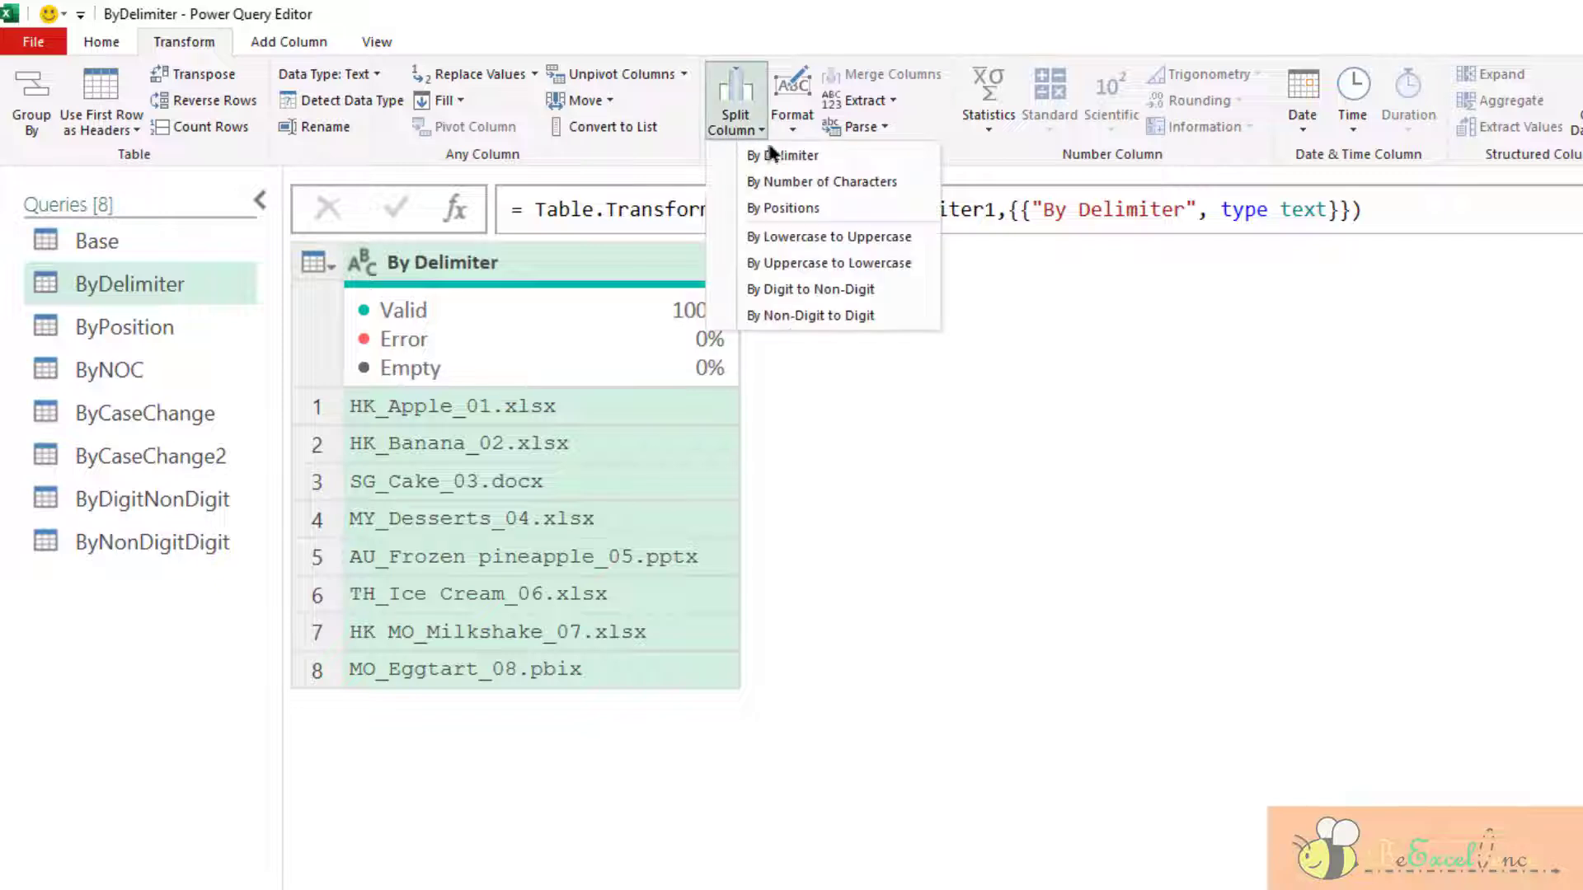
pyautogui.click(837, 160)
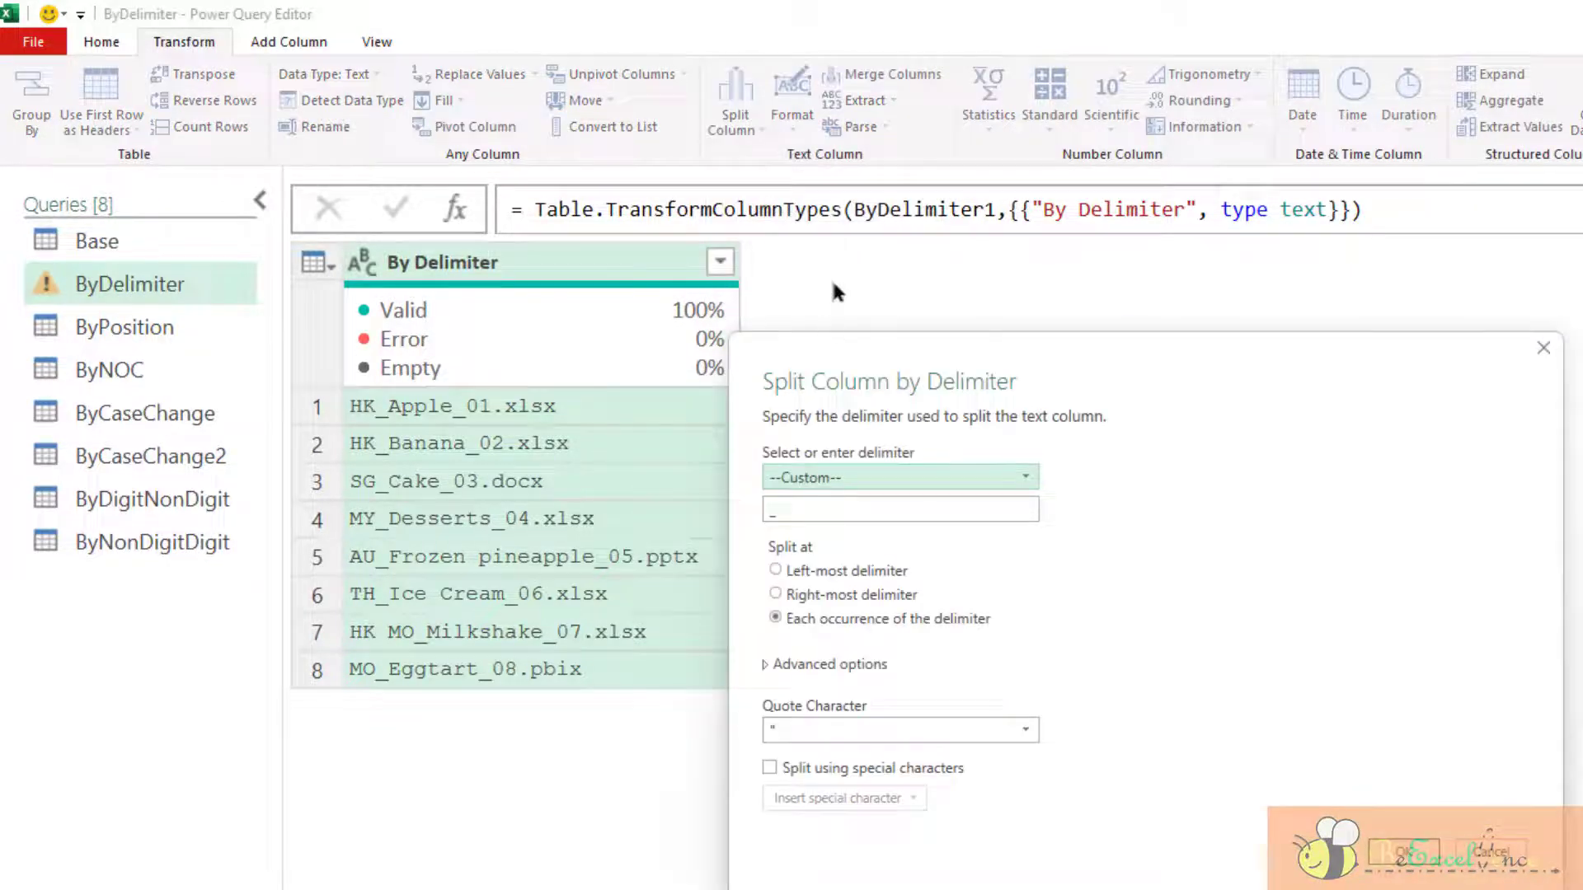
pyautogui.click(820, 661)
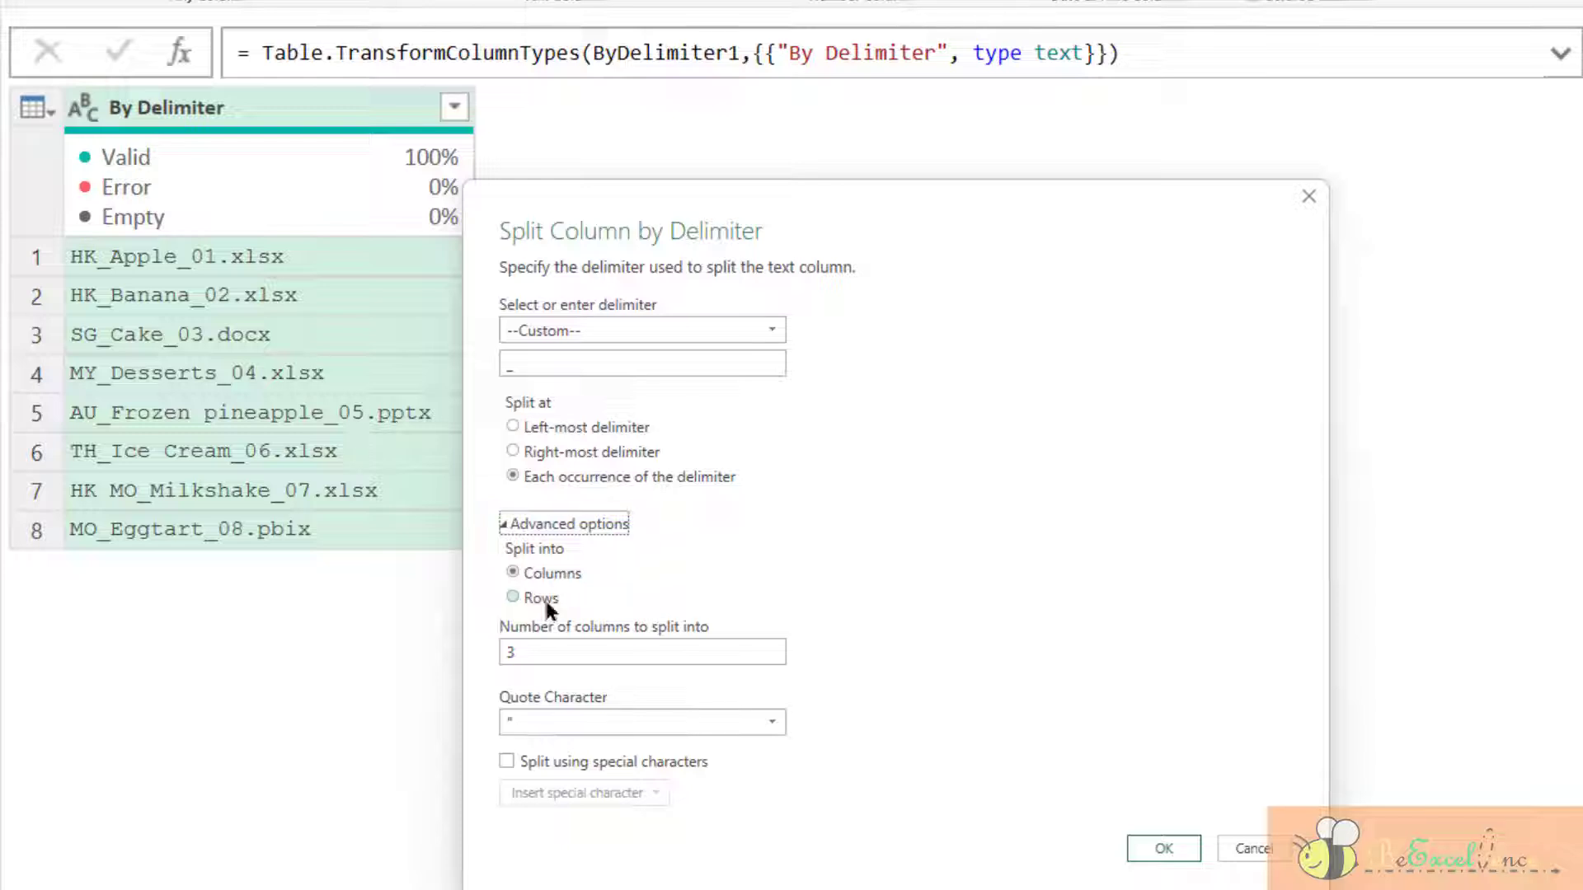
pyautogui.click(546, 600)
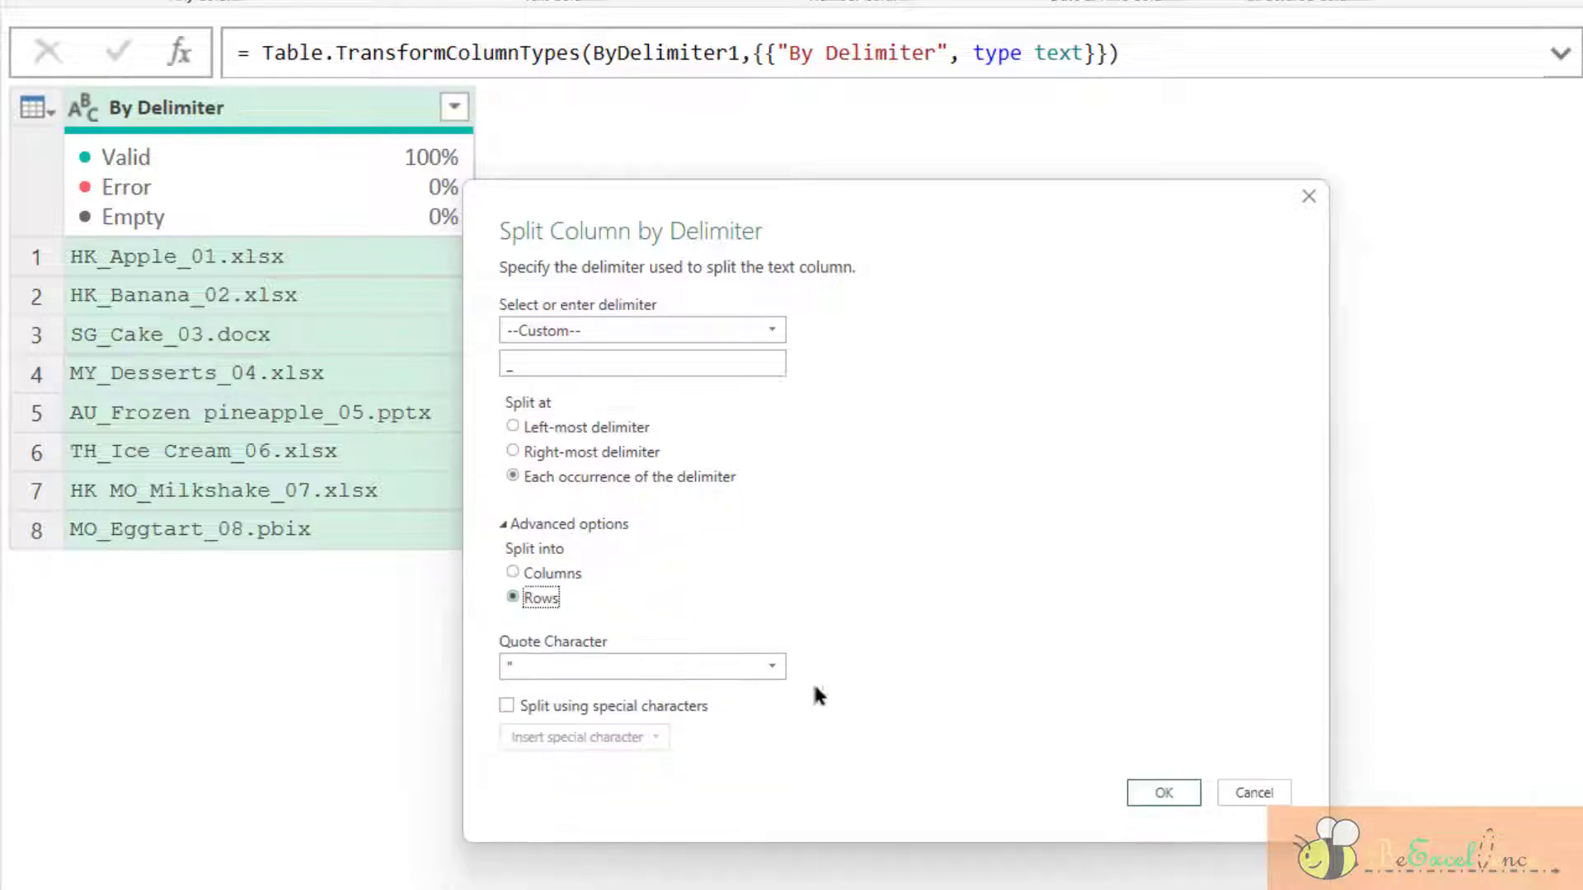
pyautogui.click(1161, 792)
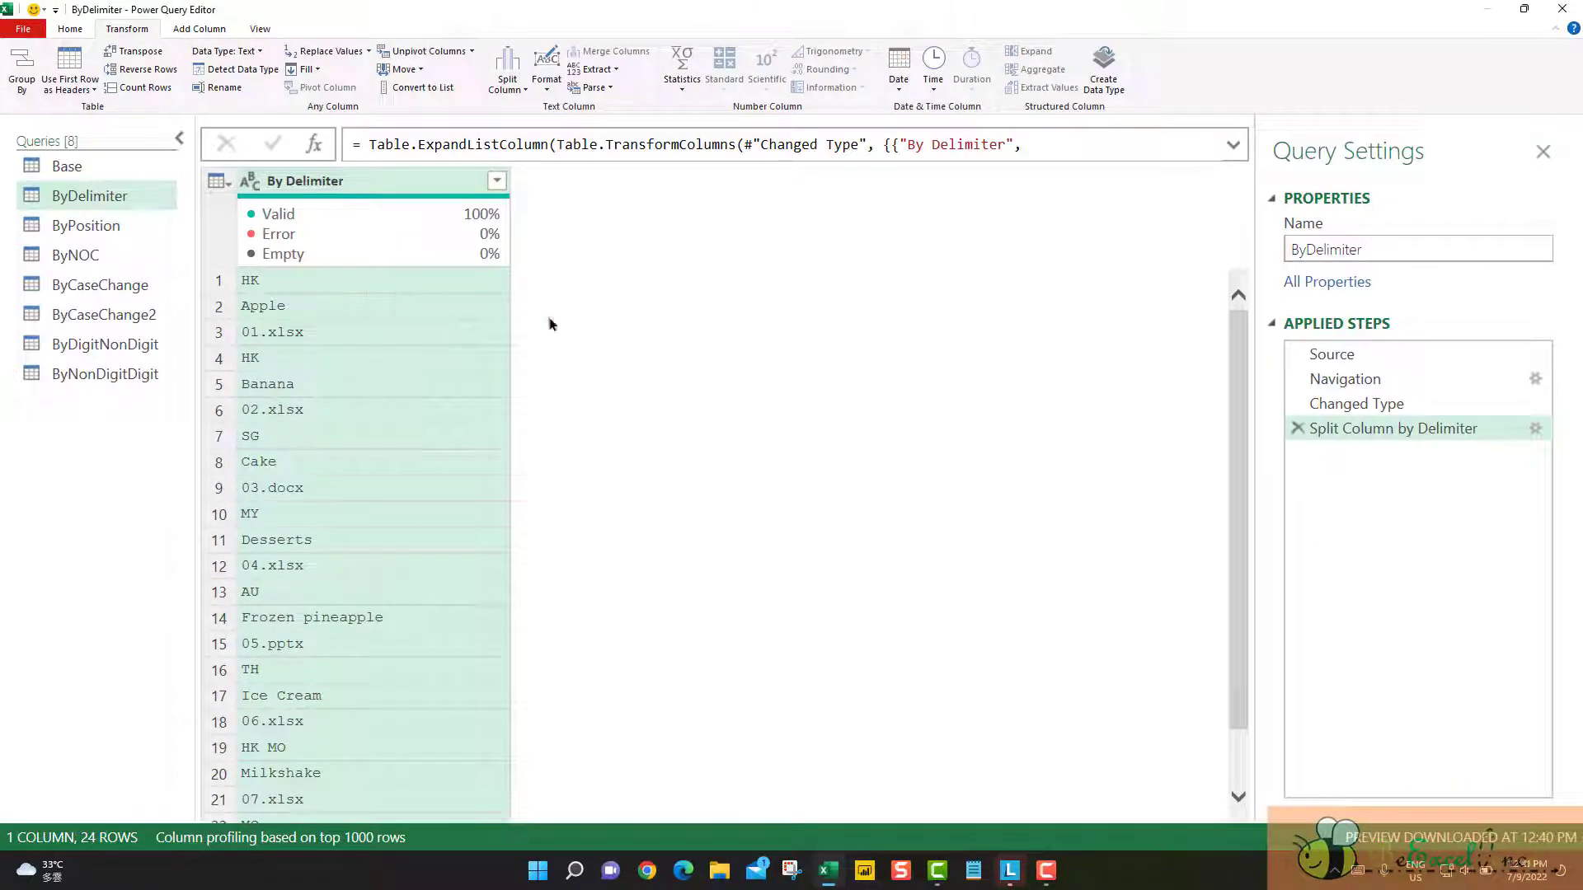
pyautogui.click(1296, 428)
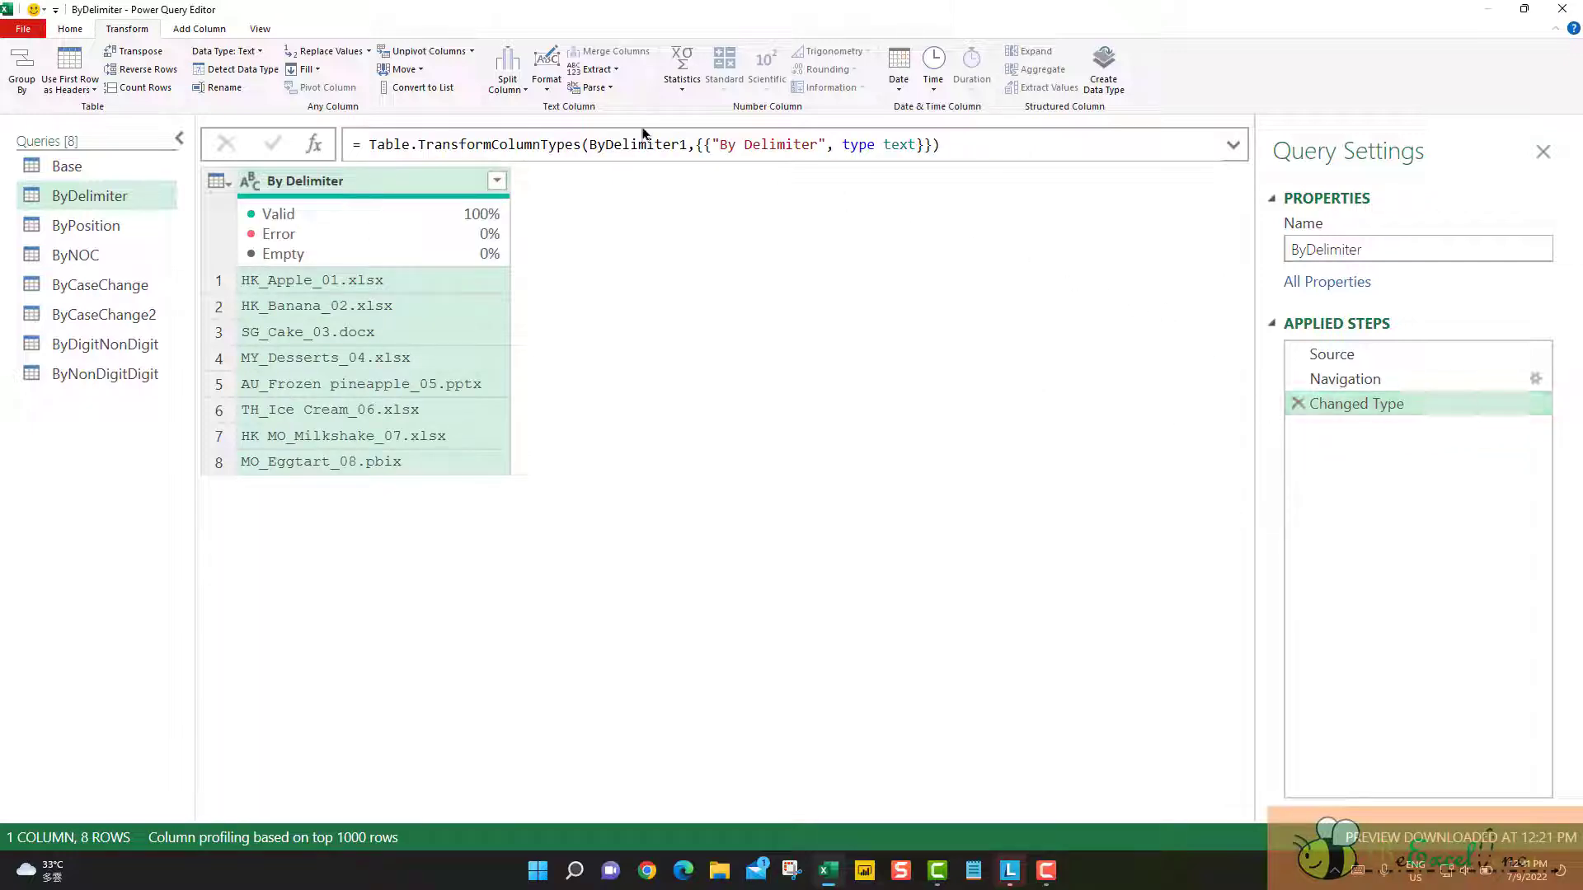
# Split the By Delimiter column at each underscore into columns, limiting the number of columns to 2.
pyautogui.click(510, 96)
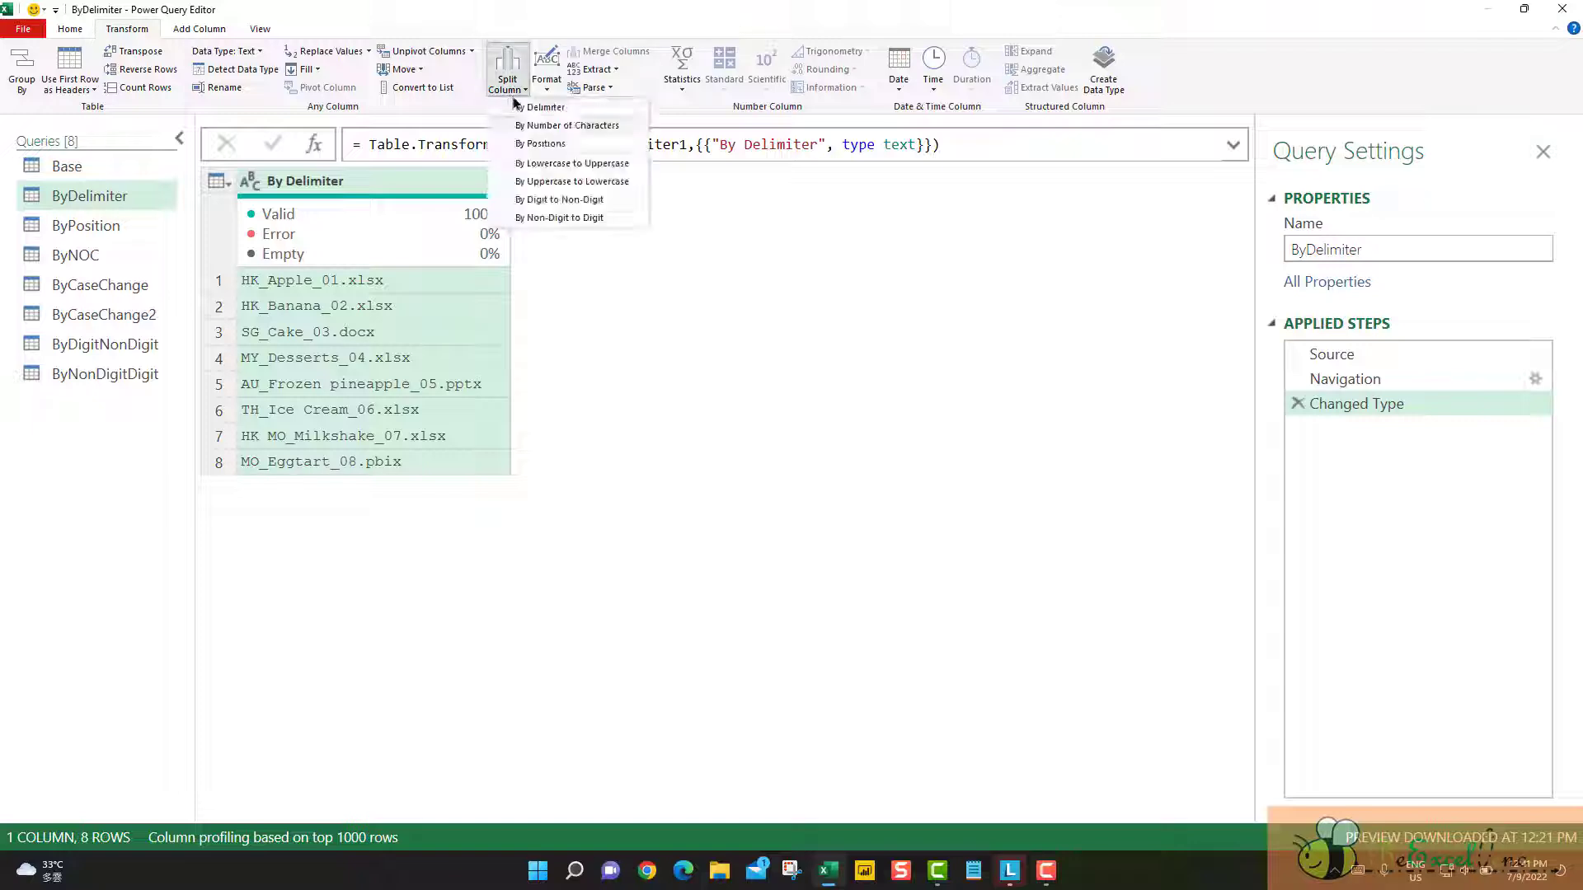
pyautogui.click(560, 109)
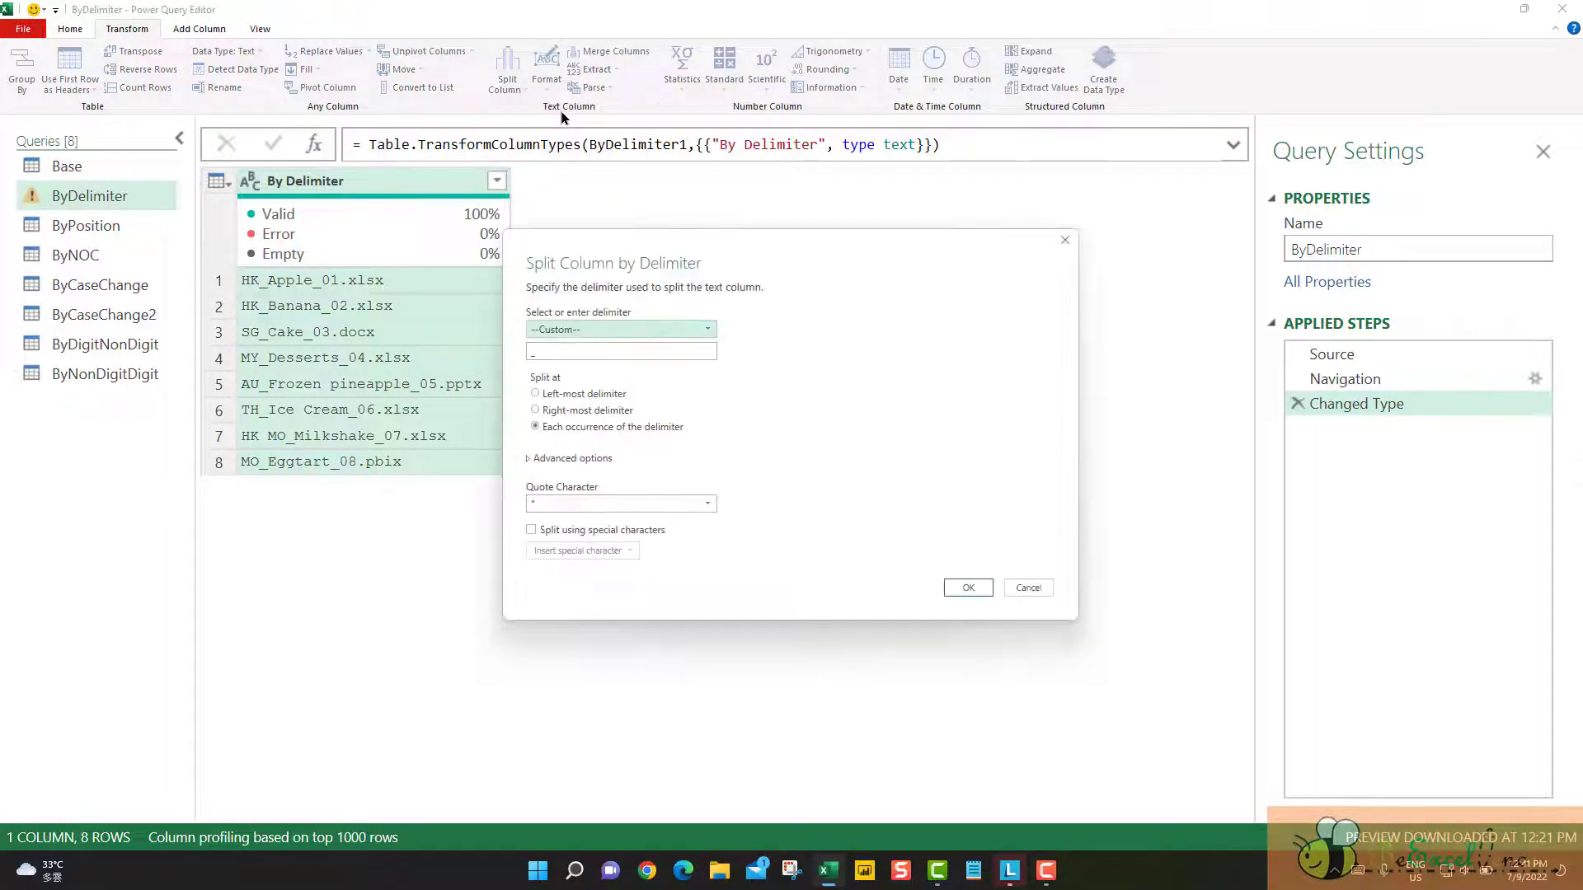
pyautogui.click(560, 458)
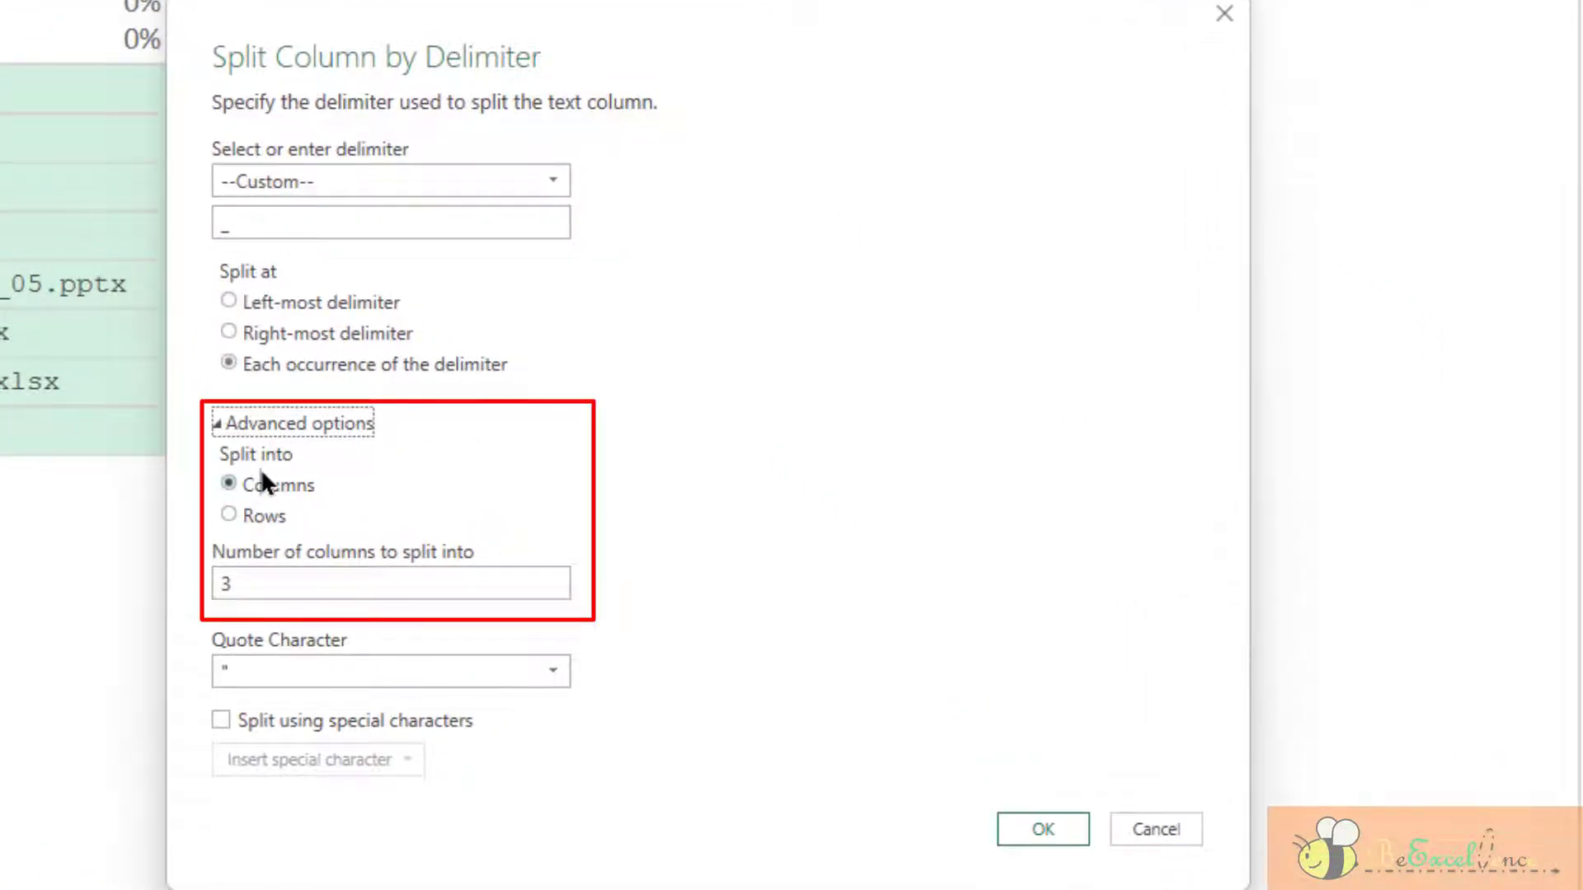
pyautogui.click(561, 583)
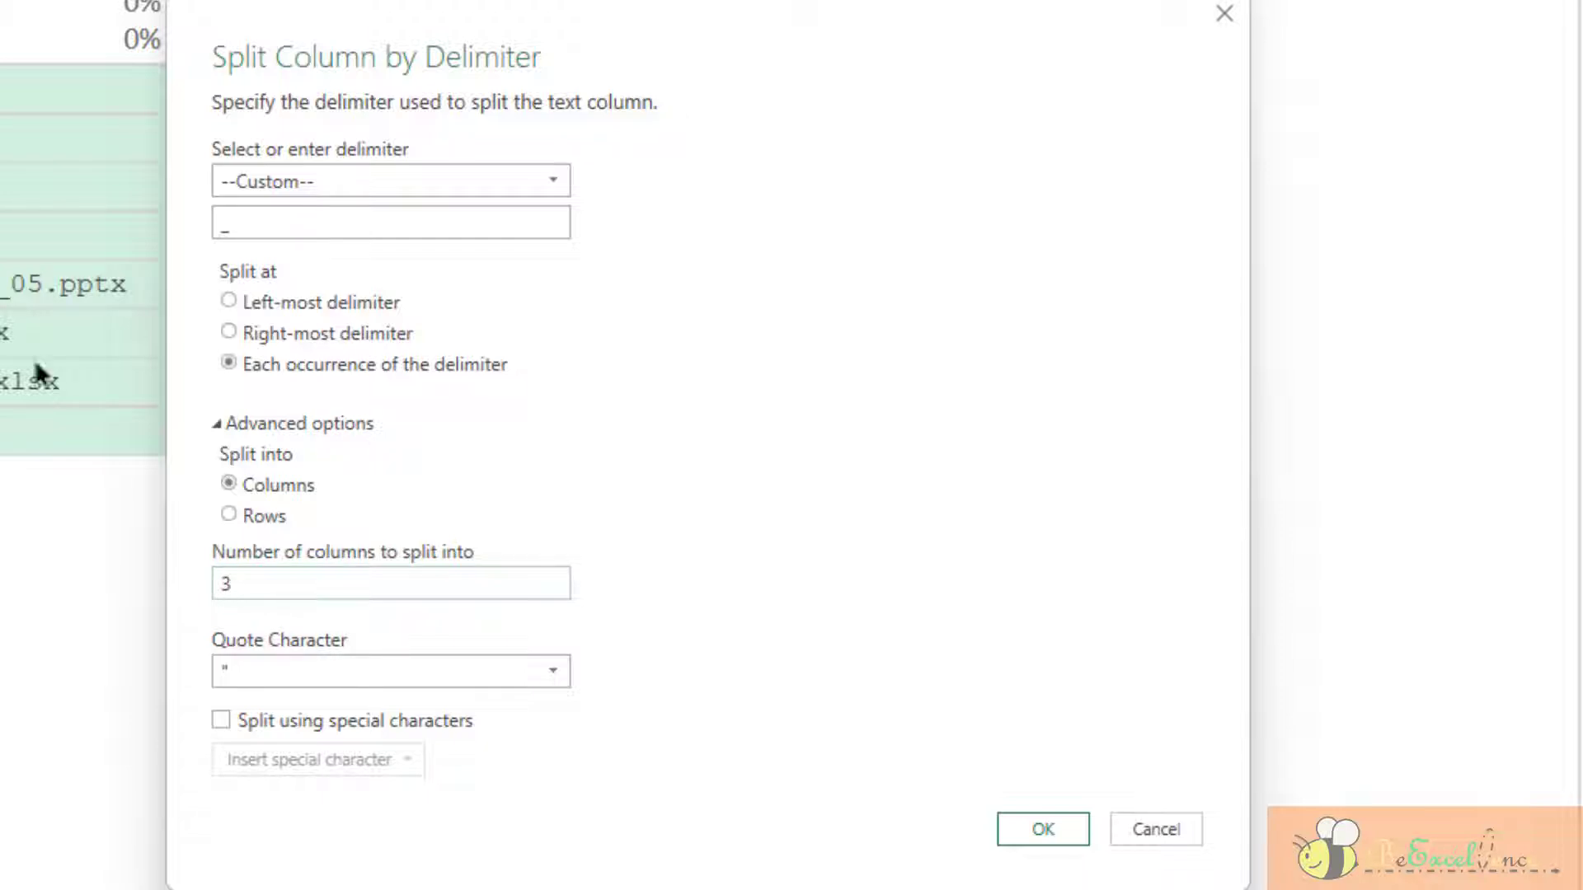
pyautogui.moveTo(264, 585); pyautogui.dragTo(92, 581)
pyautogui.write('2')
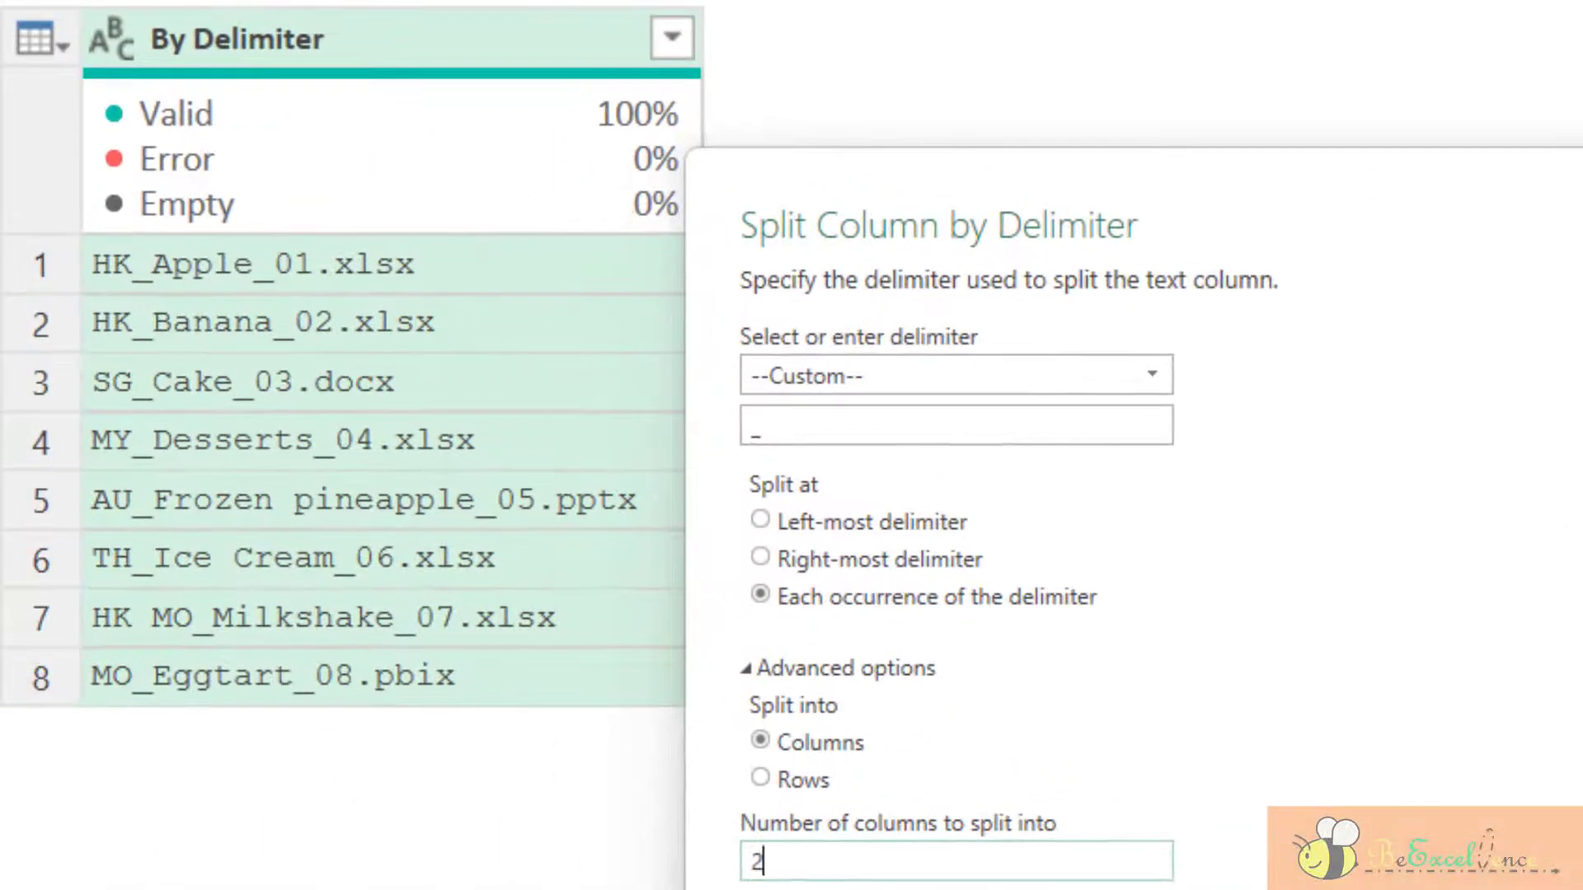
pyautogui.press('Return')
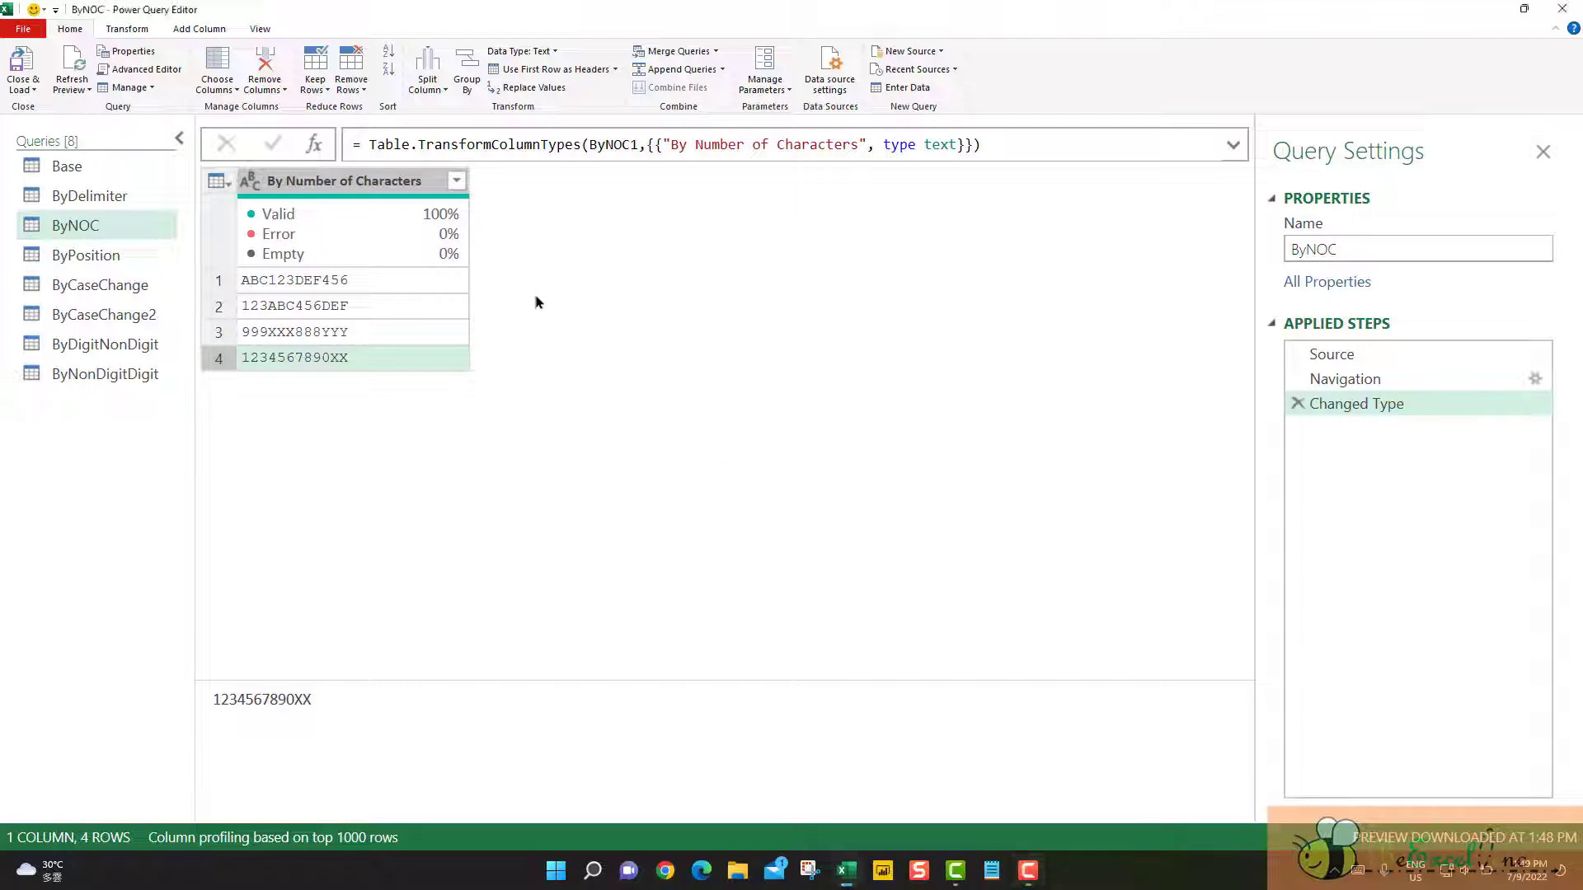
# Set up a split by number of characters on the By Number of Characters column, using 3 characters.
pyautogui.click(393, 183)
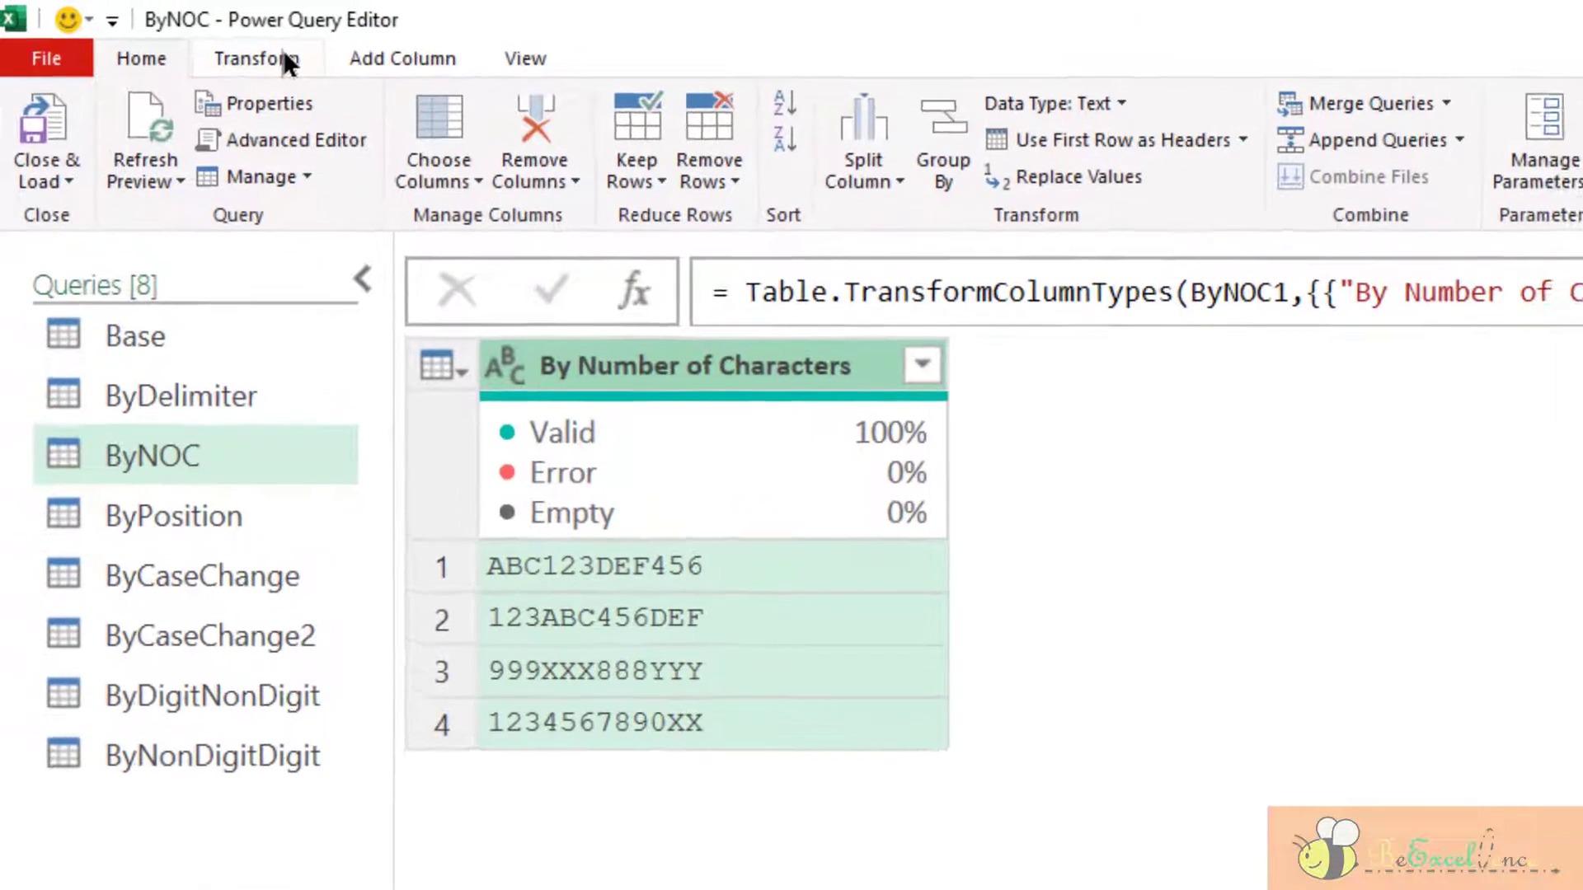
pyautogui.click(282, 60)
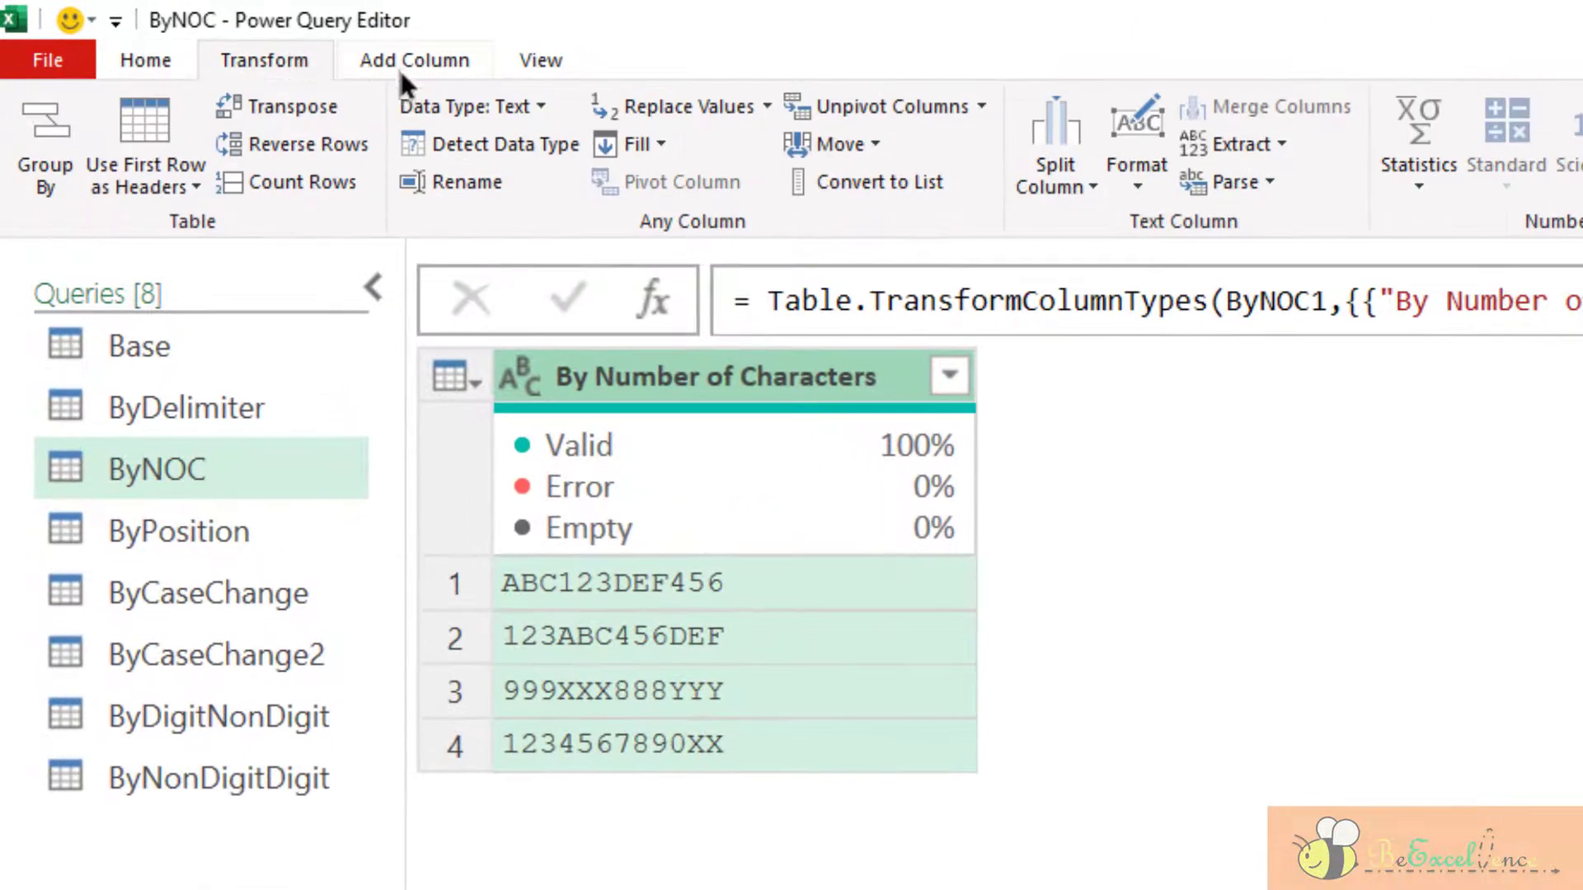
pyautogui.click(1058, 189)
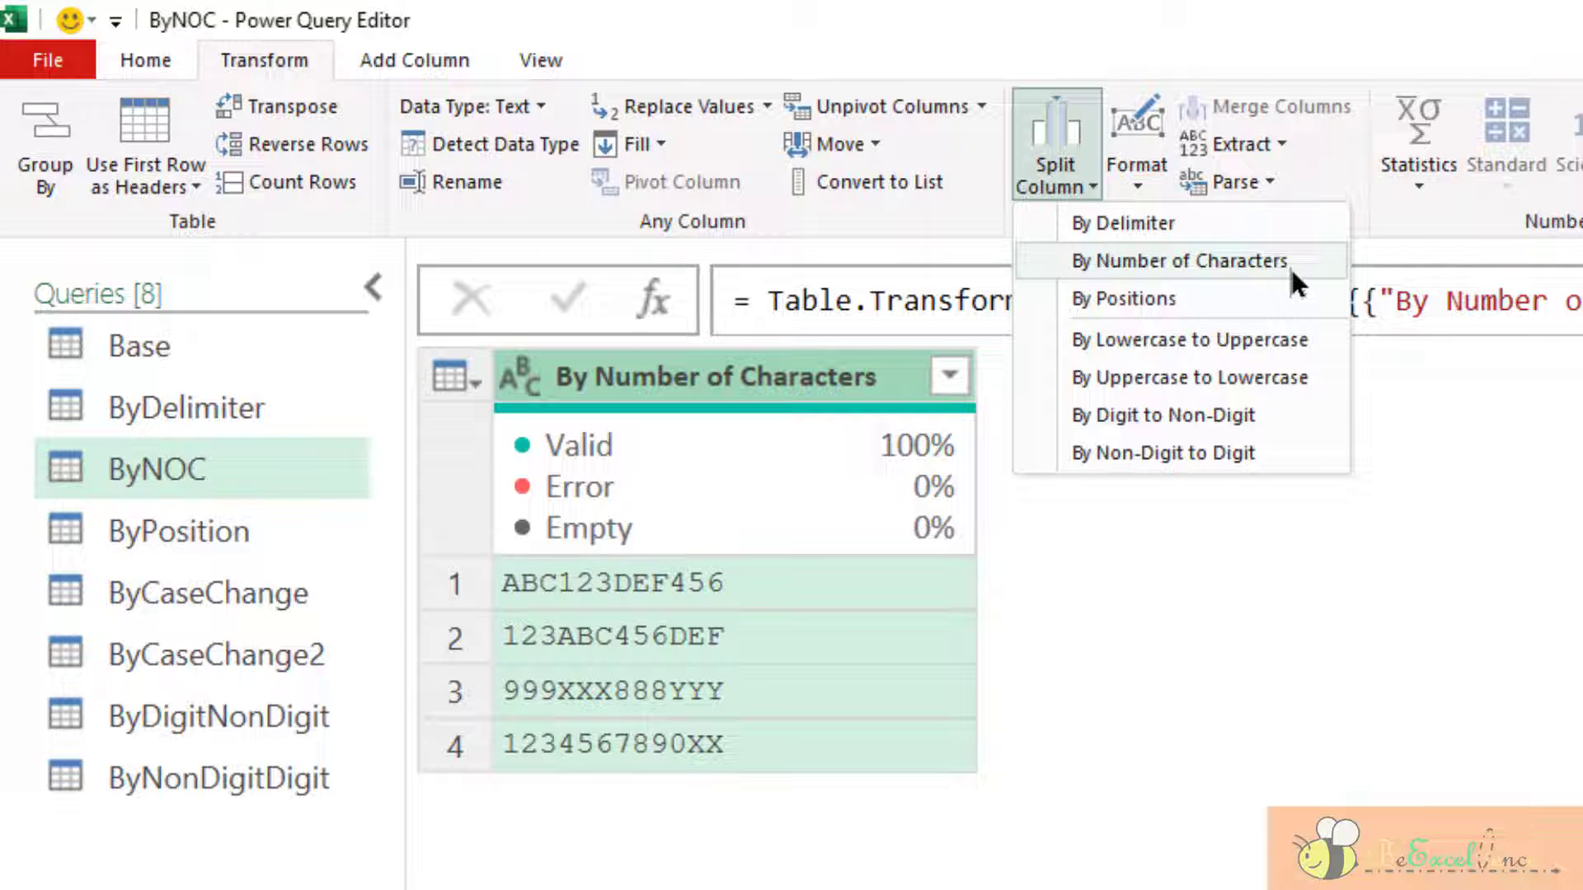
pyautogui.click(1288, 262)
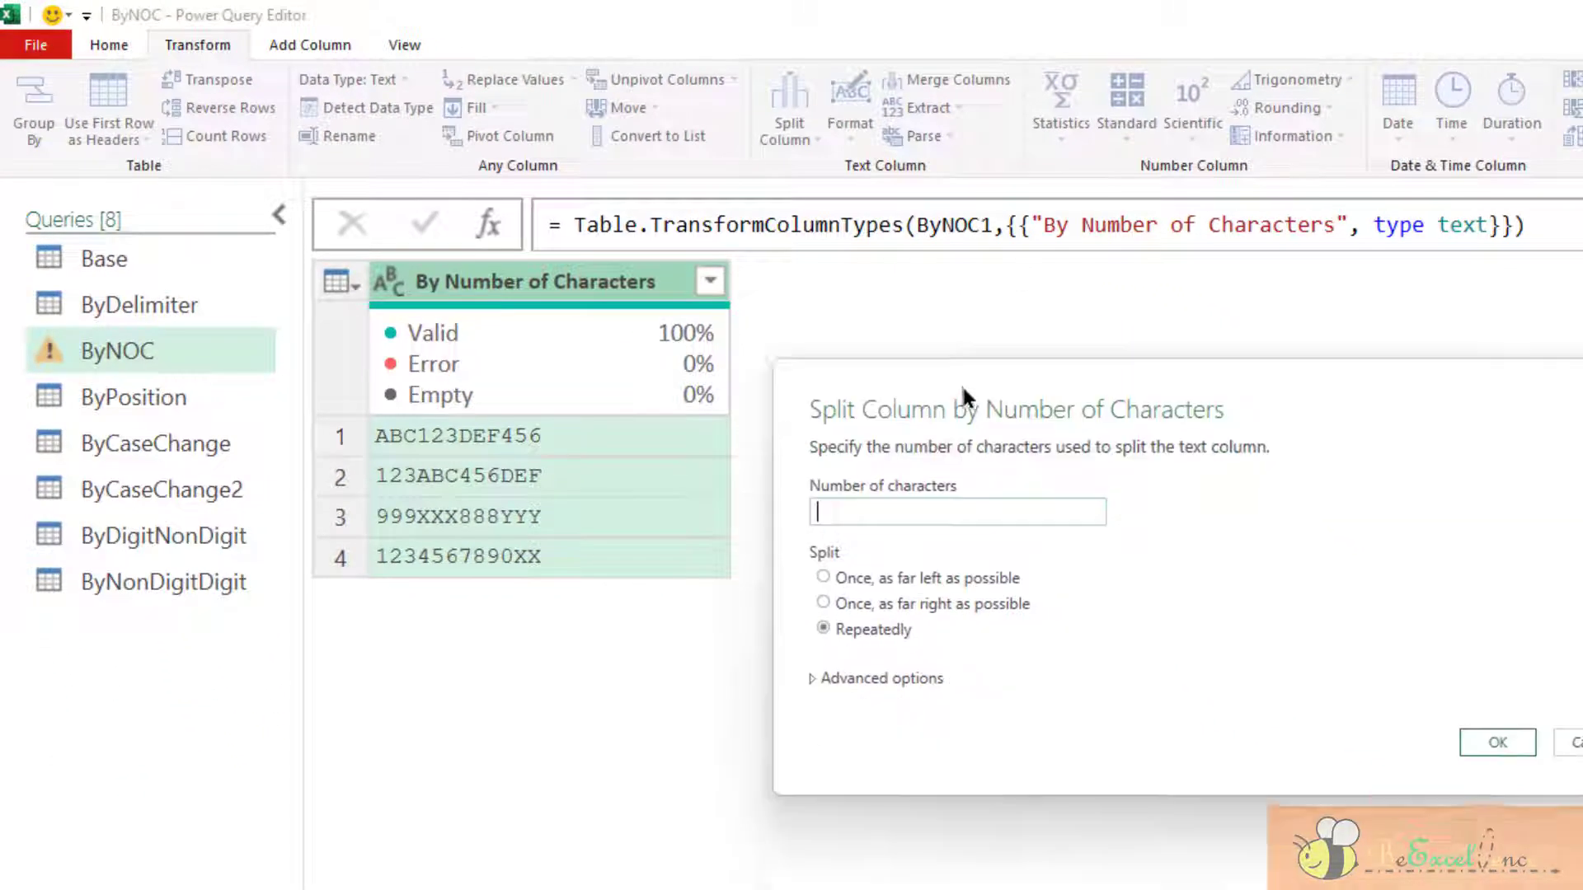
pyautogui.moveTo(961, 383); pyautogui.dragTo(935, 295)
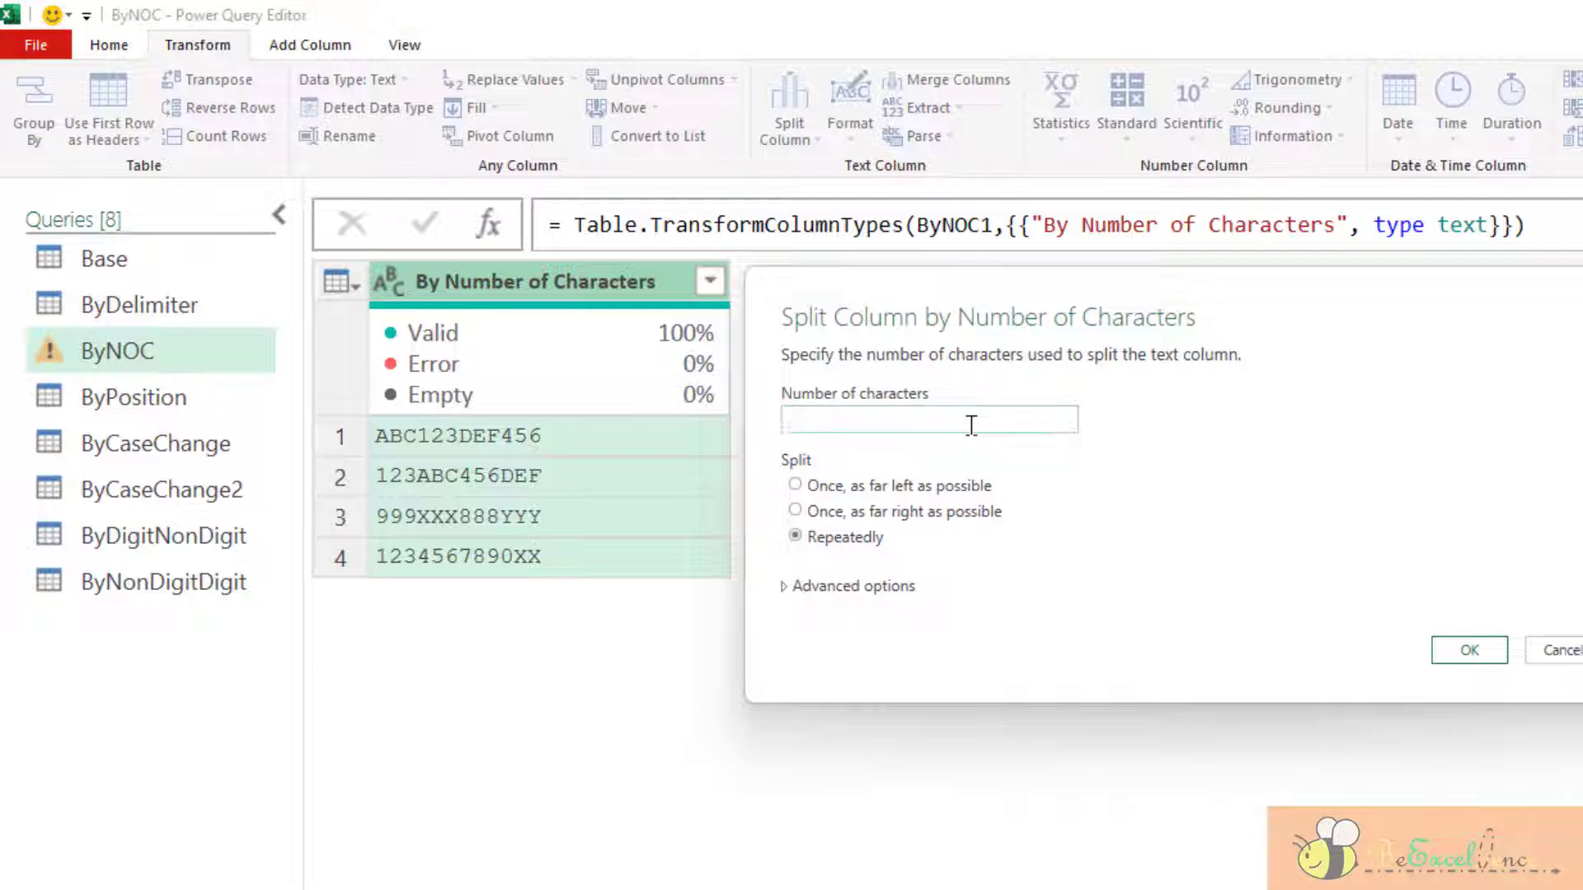
pyautogui.write('3')
# Compare the far-left, far-right and repeated split choices, and show the advanced options for the repeated split.
pyautogui.click(962, 485)
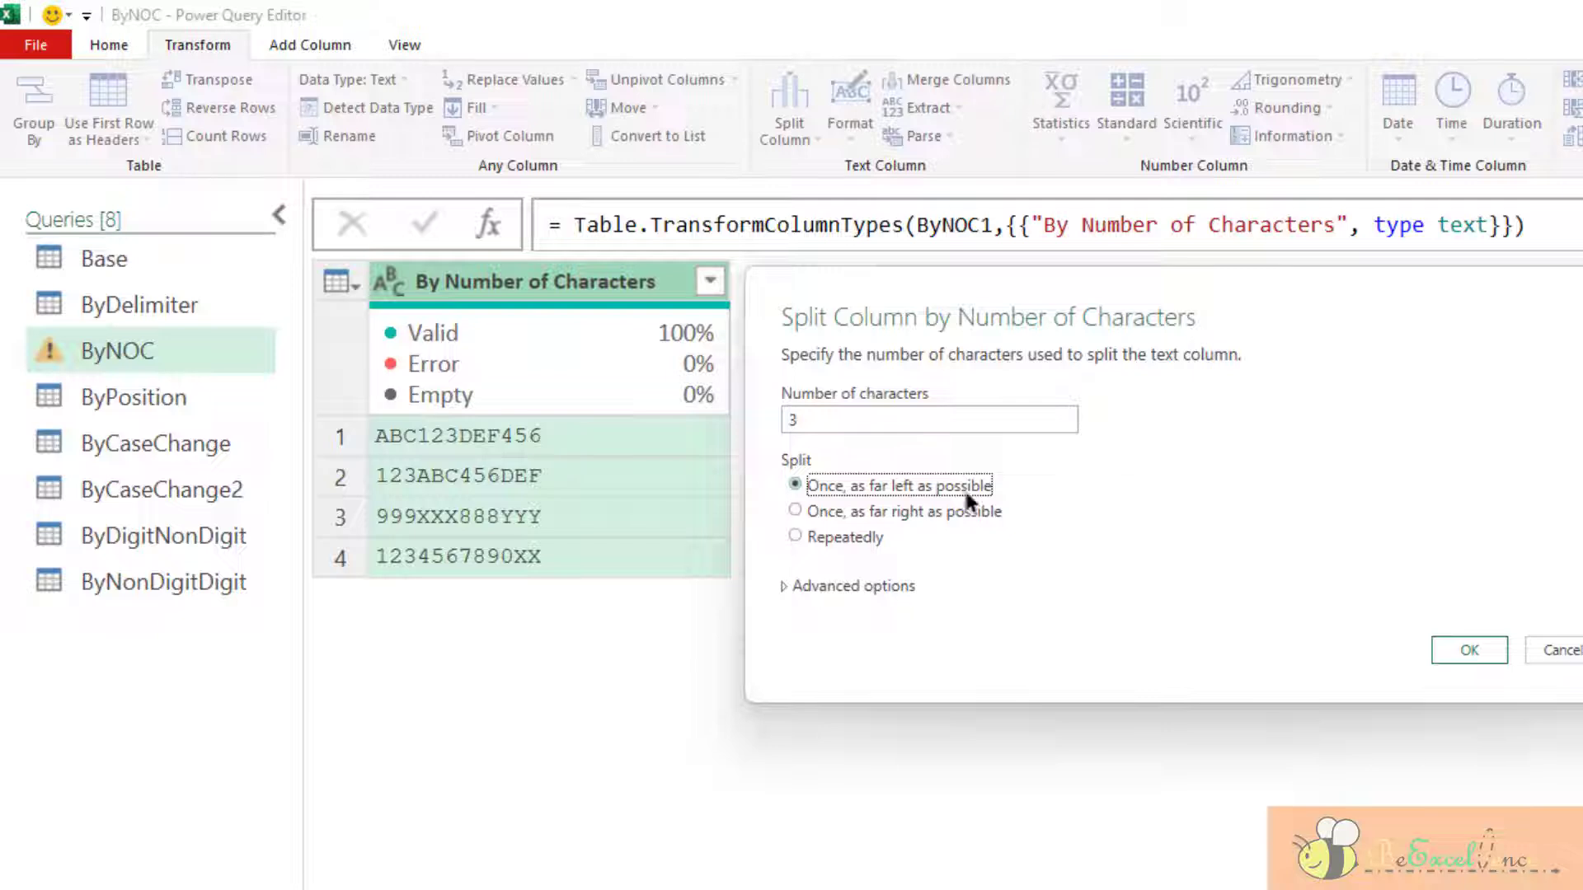
pyautogui.click(981, 526)
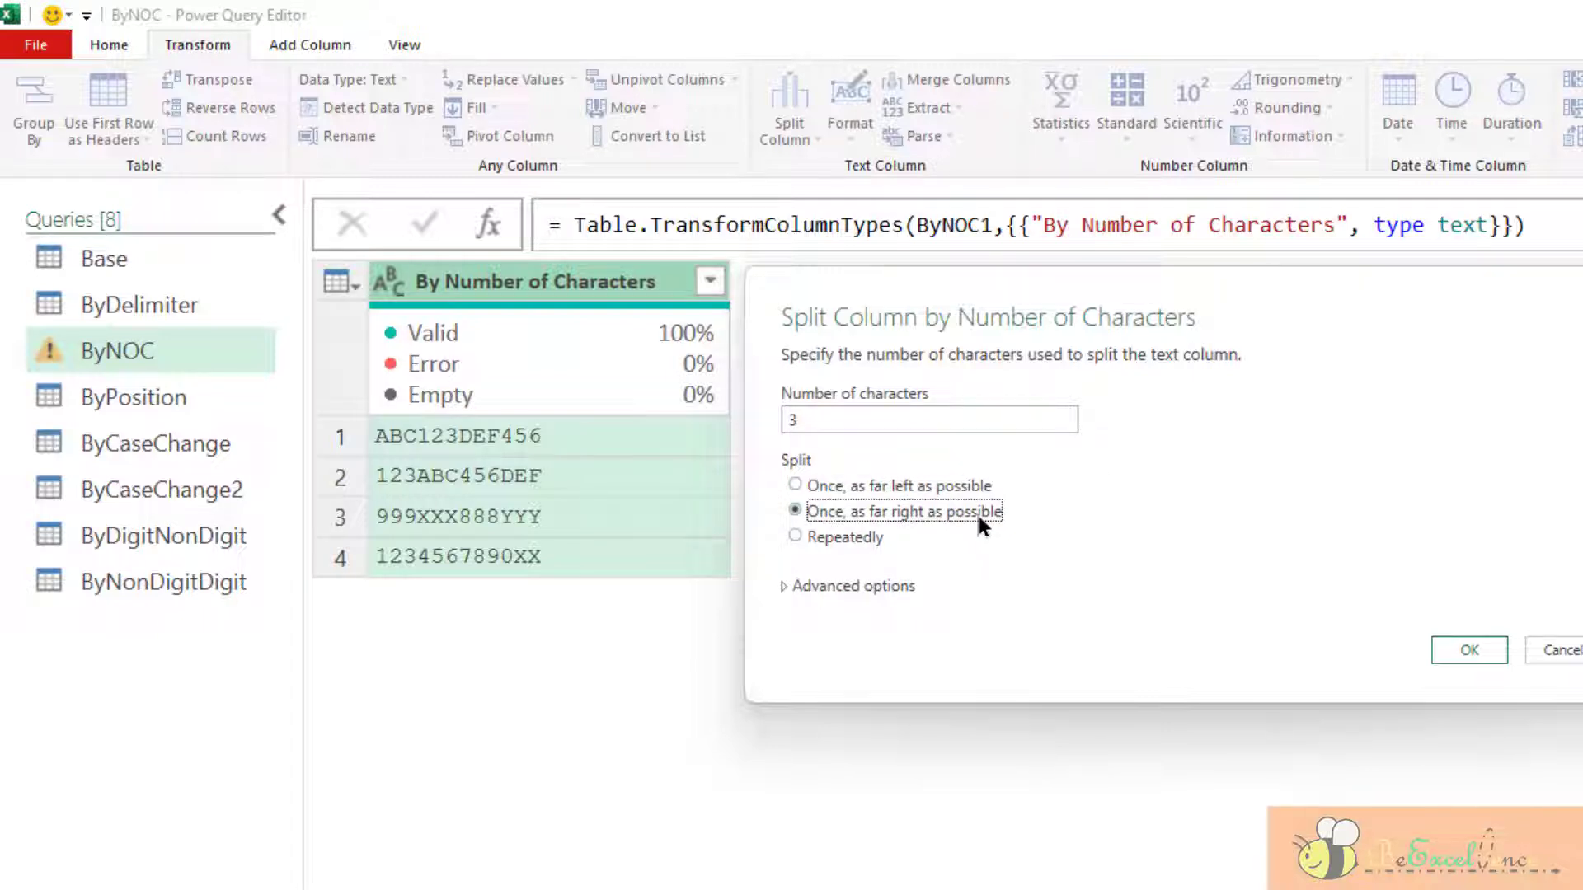
pyautogui.click(850, 536)
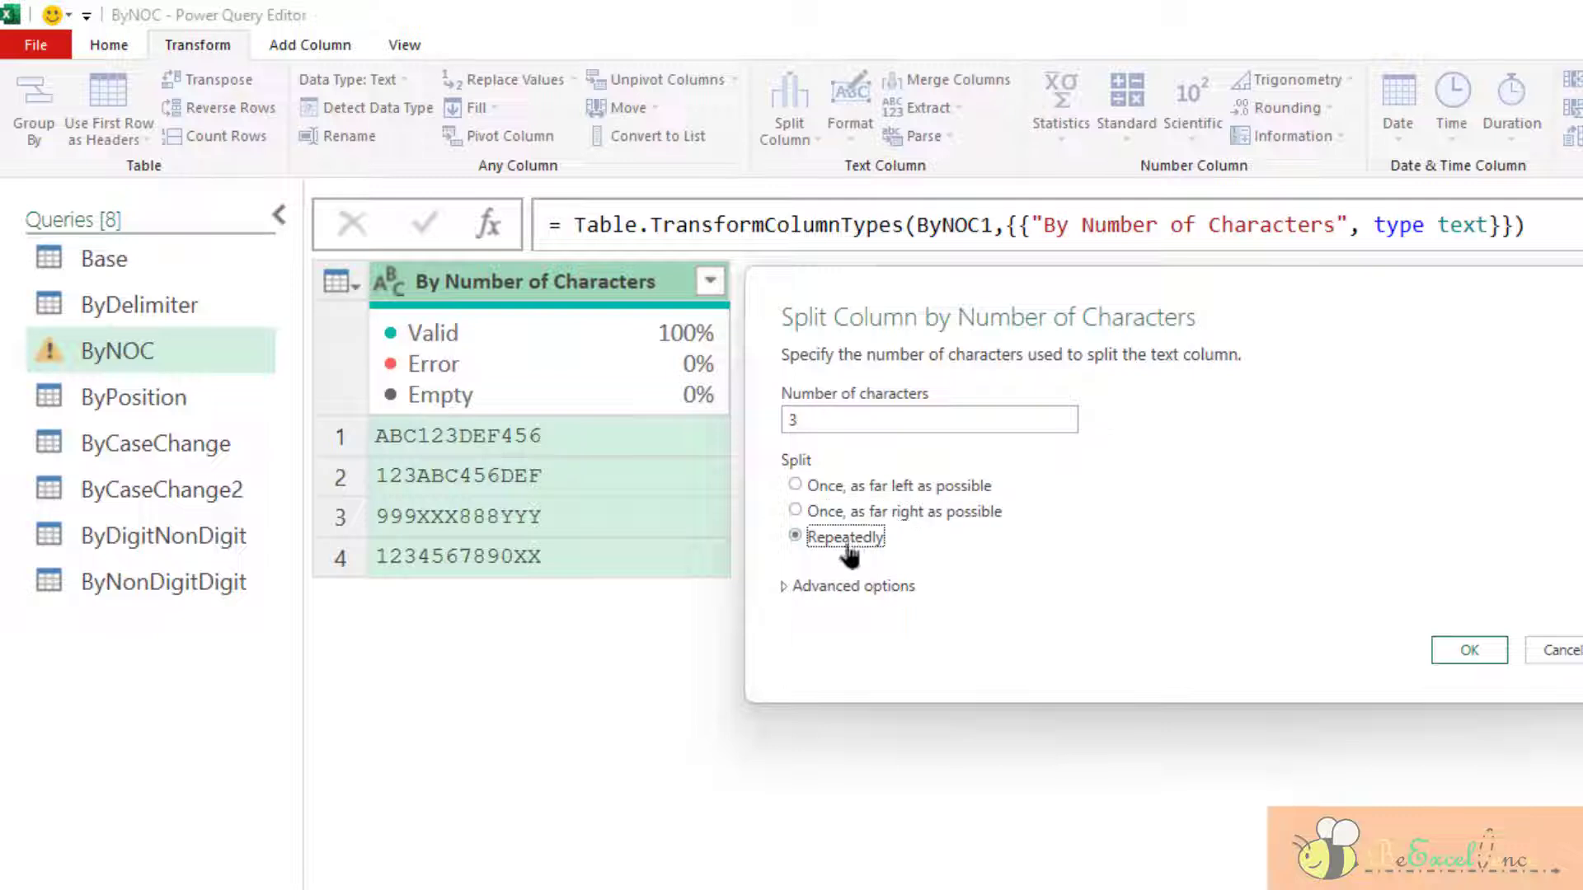
pyautogui.click(785, 587)
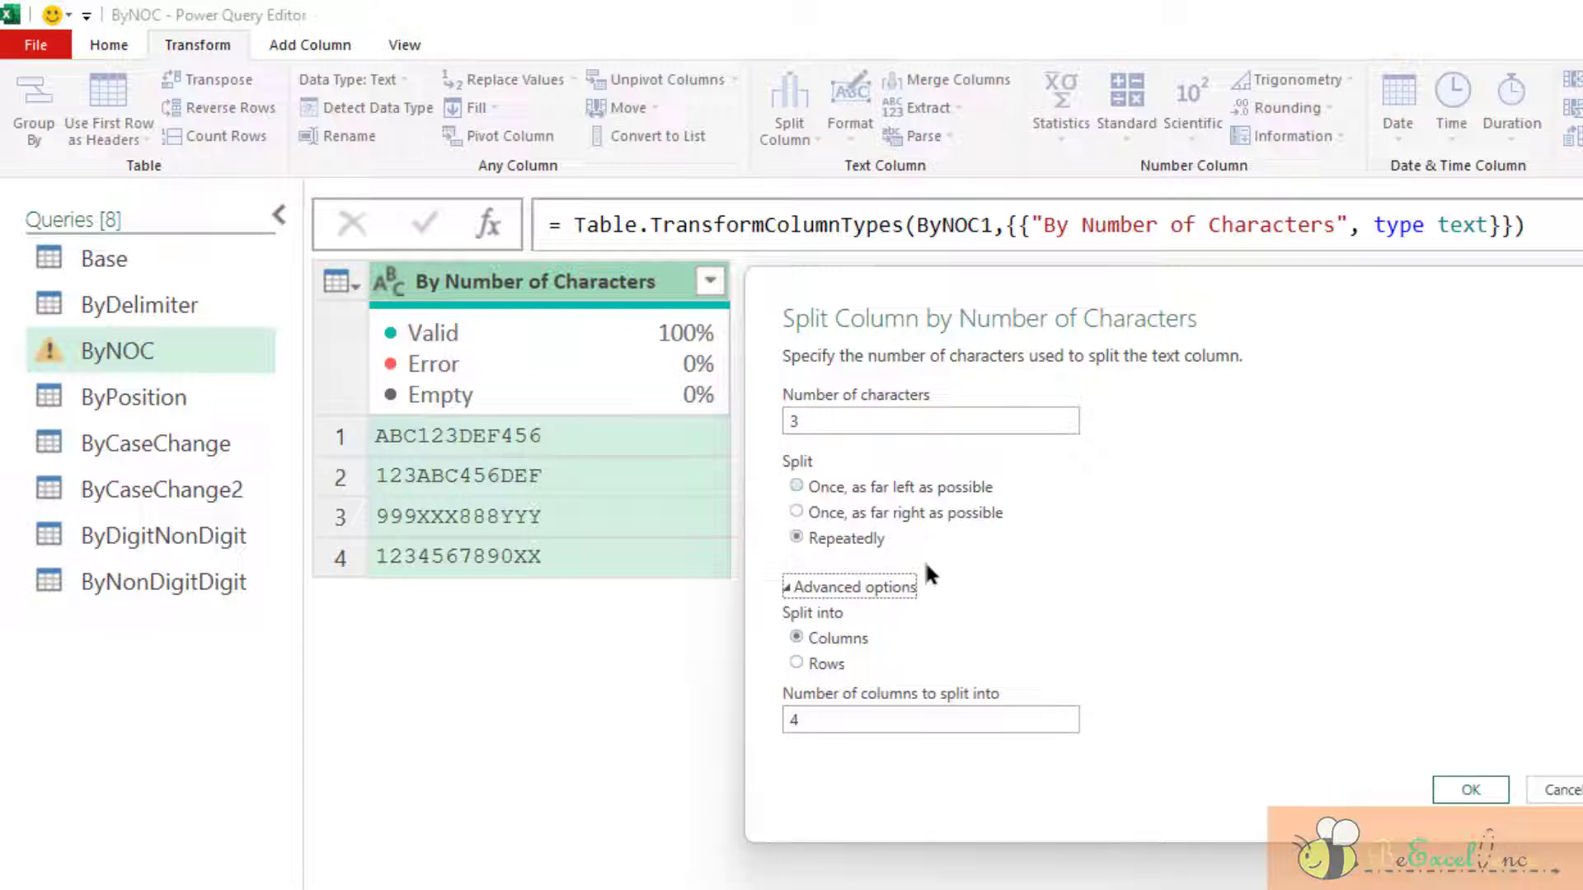
# Split the column once, as far left as possible, and delete the added type-change and split steps.
pyautogui.click(869, 489)
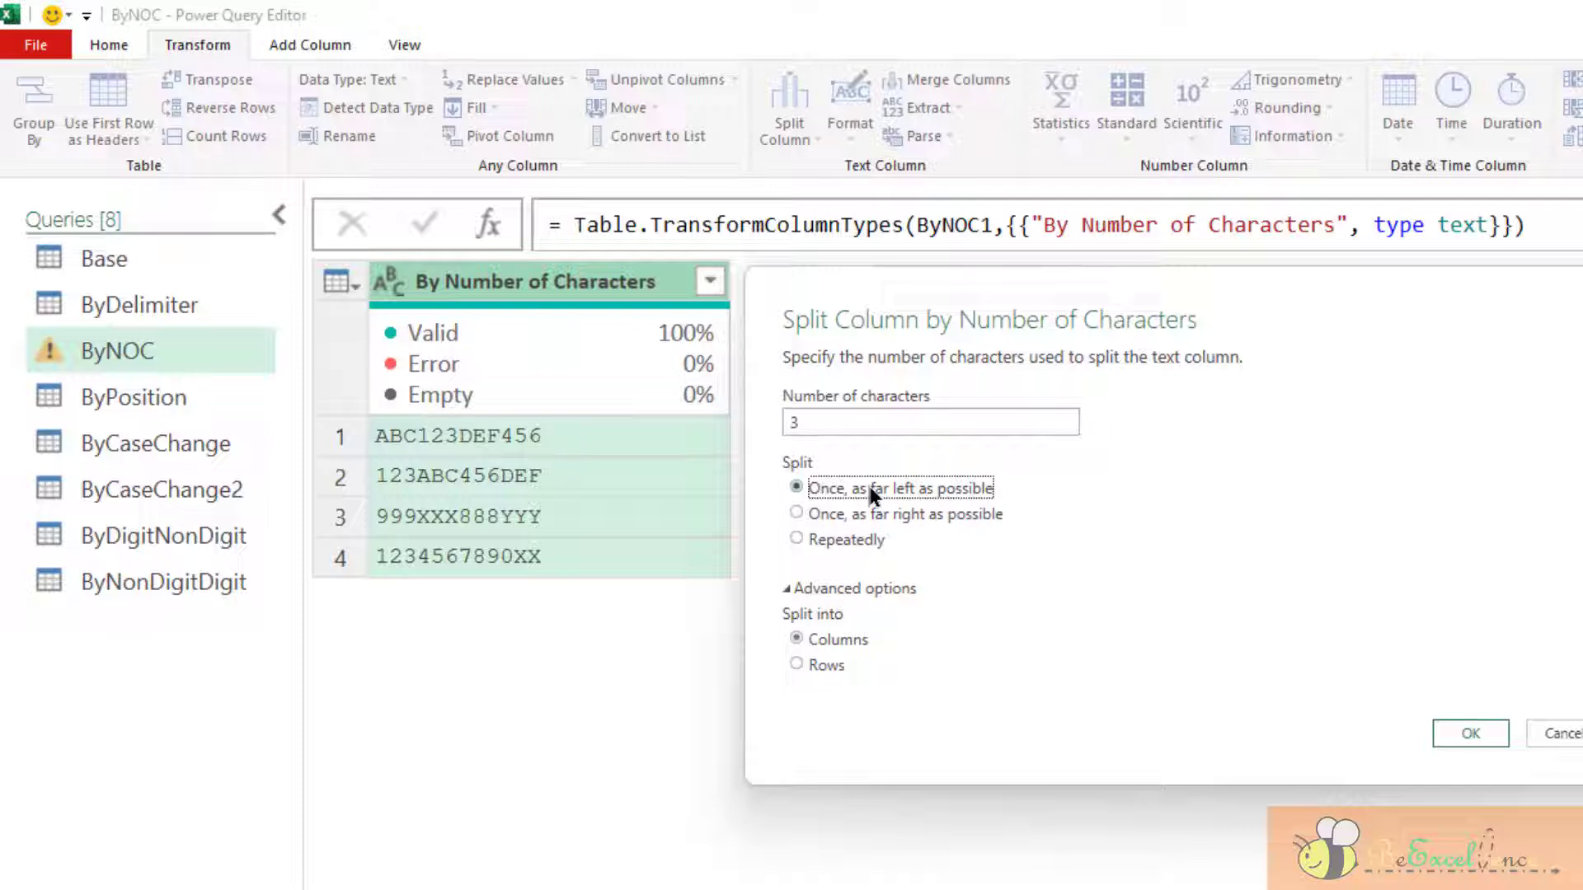
pyautogui.click(1501, 733)
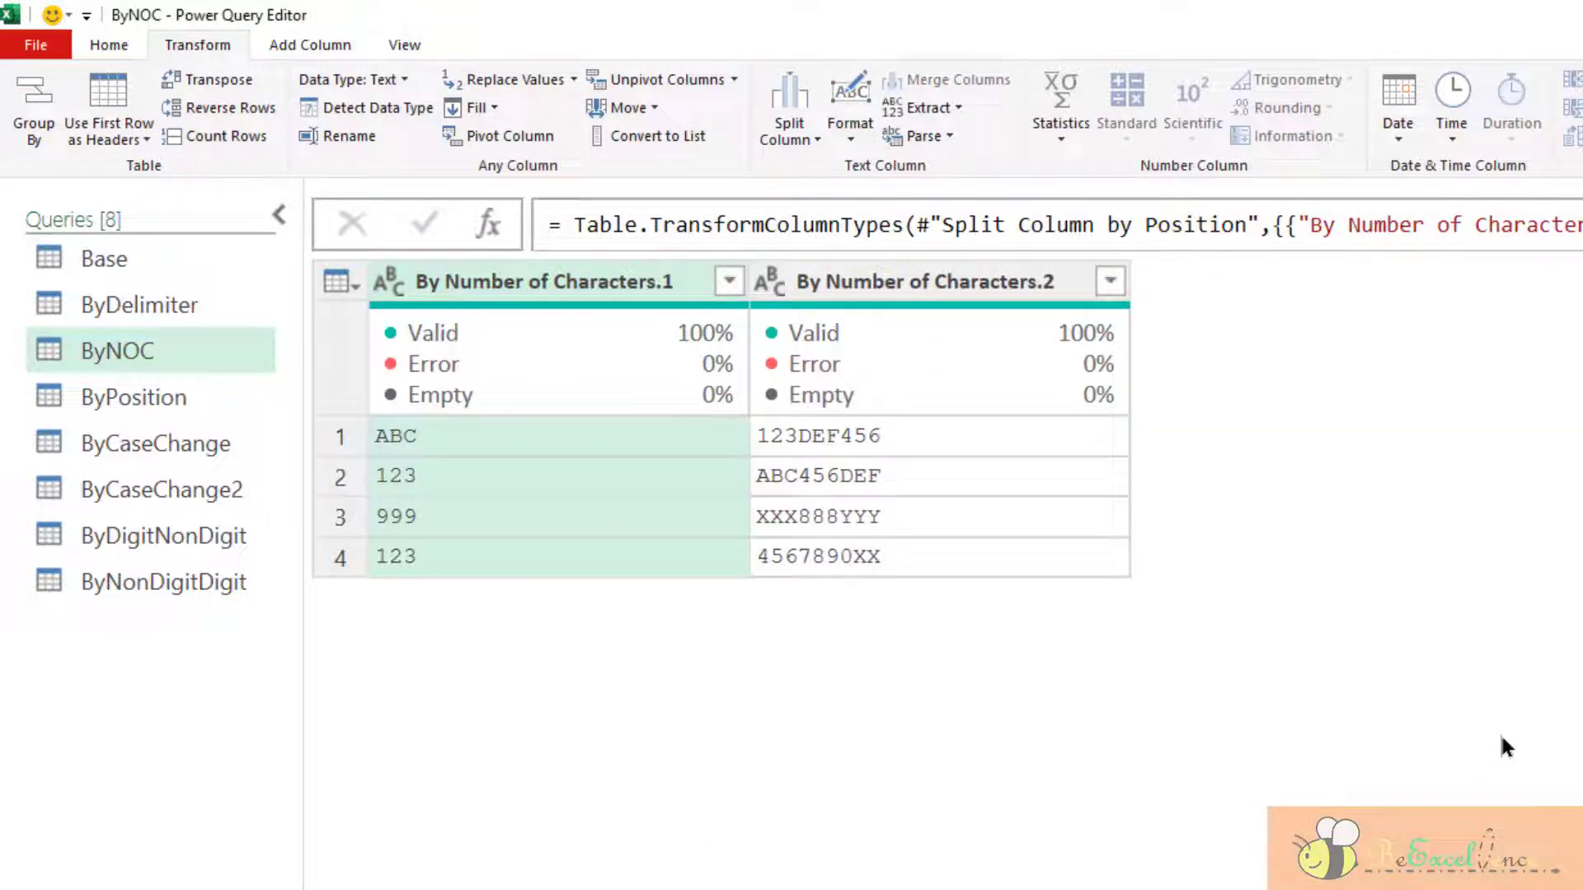
pyautogui.press('Delete')
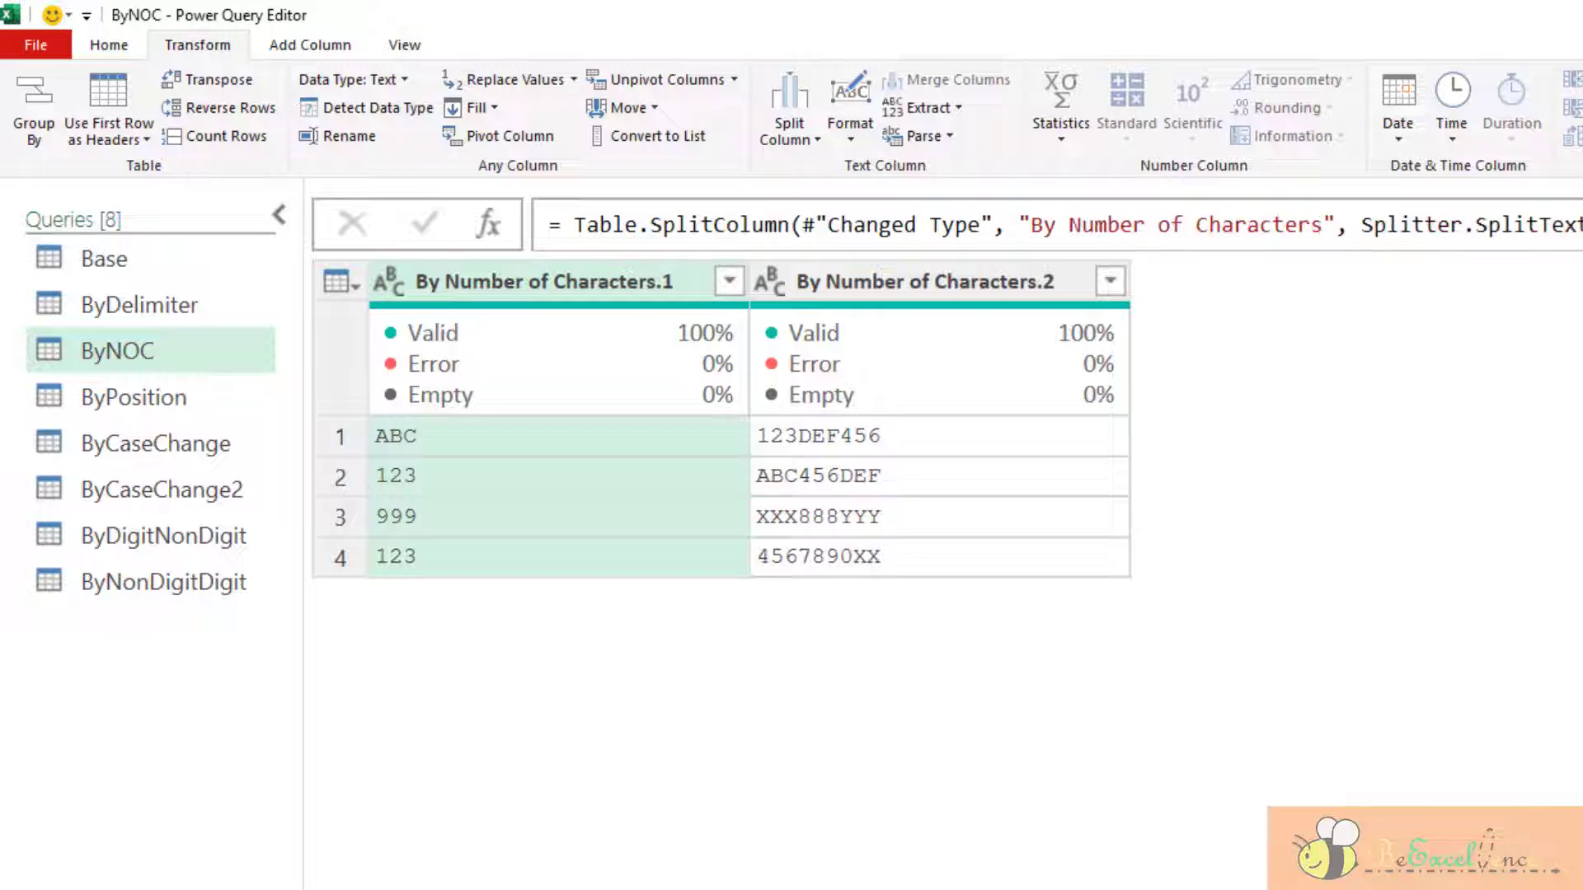
pyautogui.press('Delete')
# Split the By Number of Characters column by 3 characters once, as far right as possible, and delete the added type-change and split steps.
pyautogui.click(793, 136)
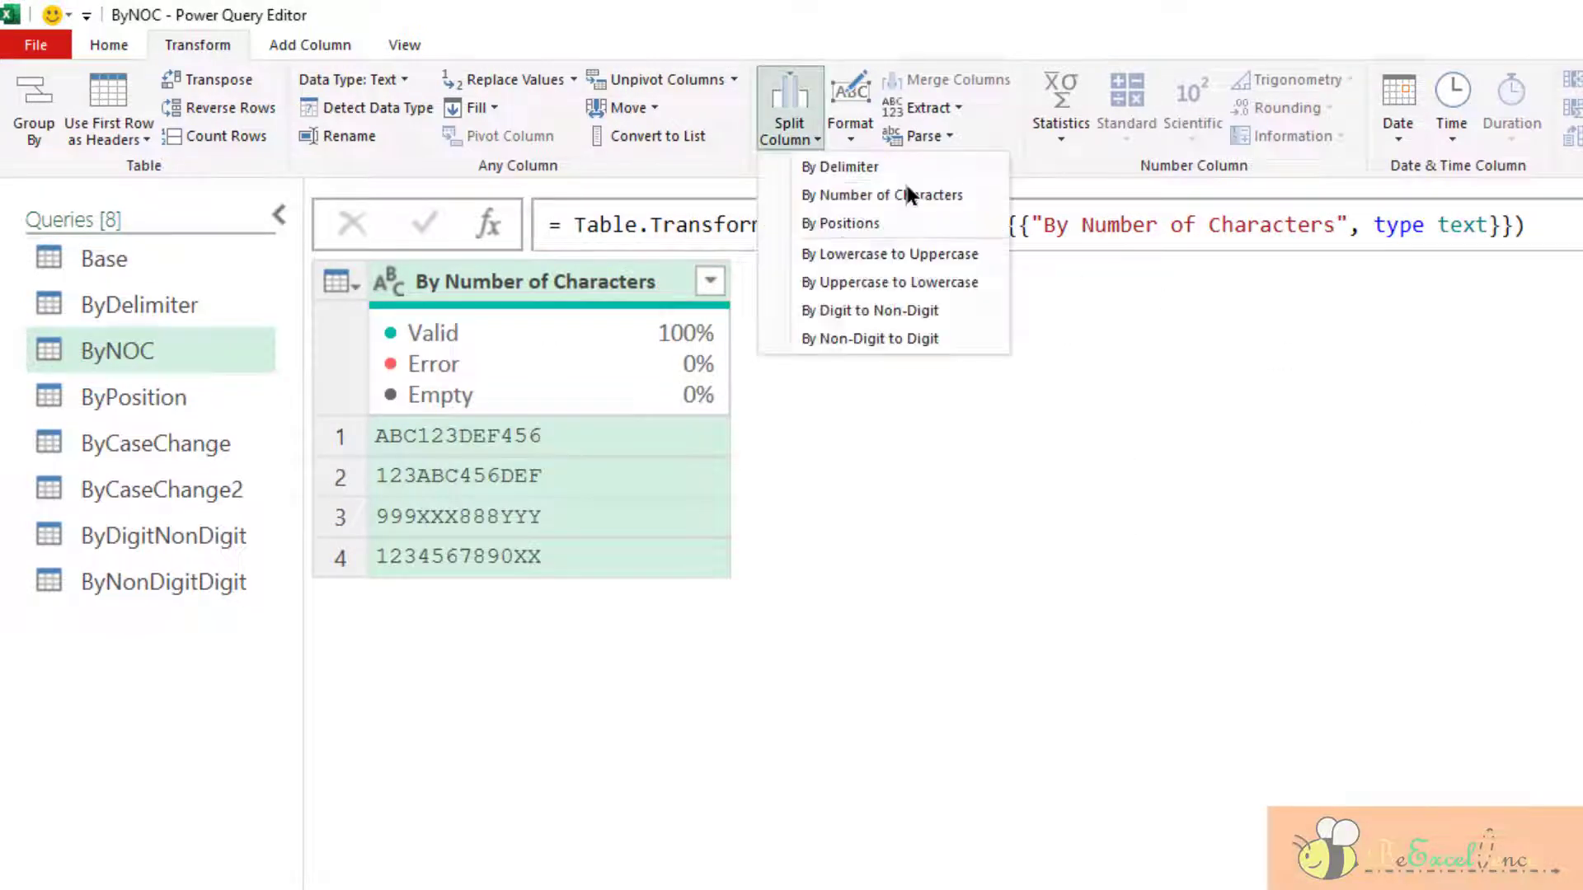
pyautogui.click(907, 194)
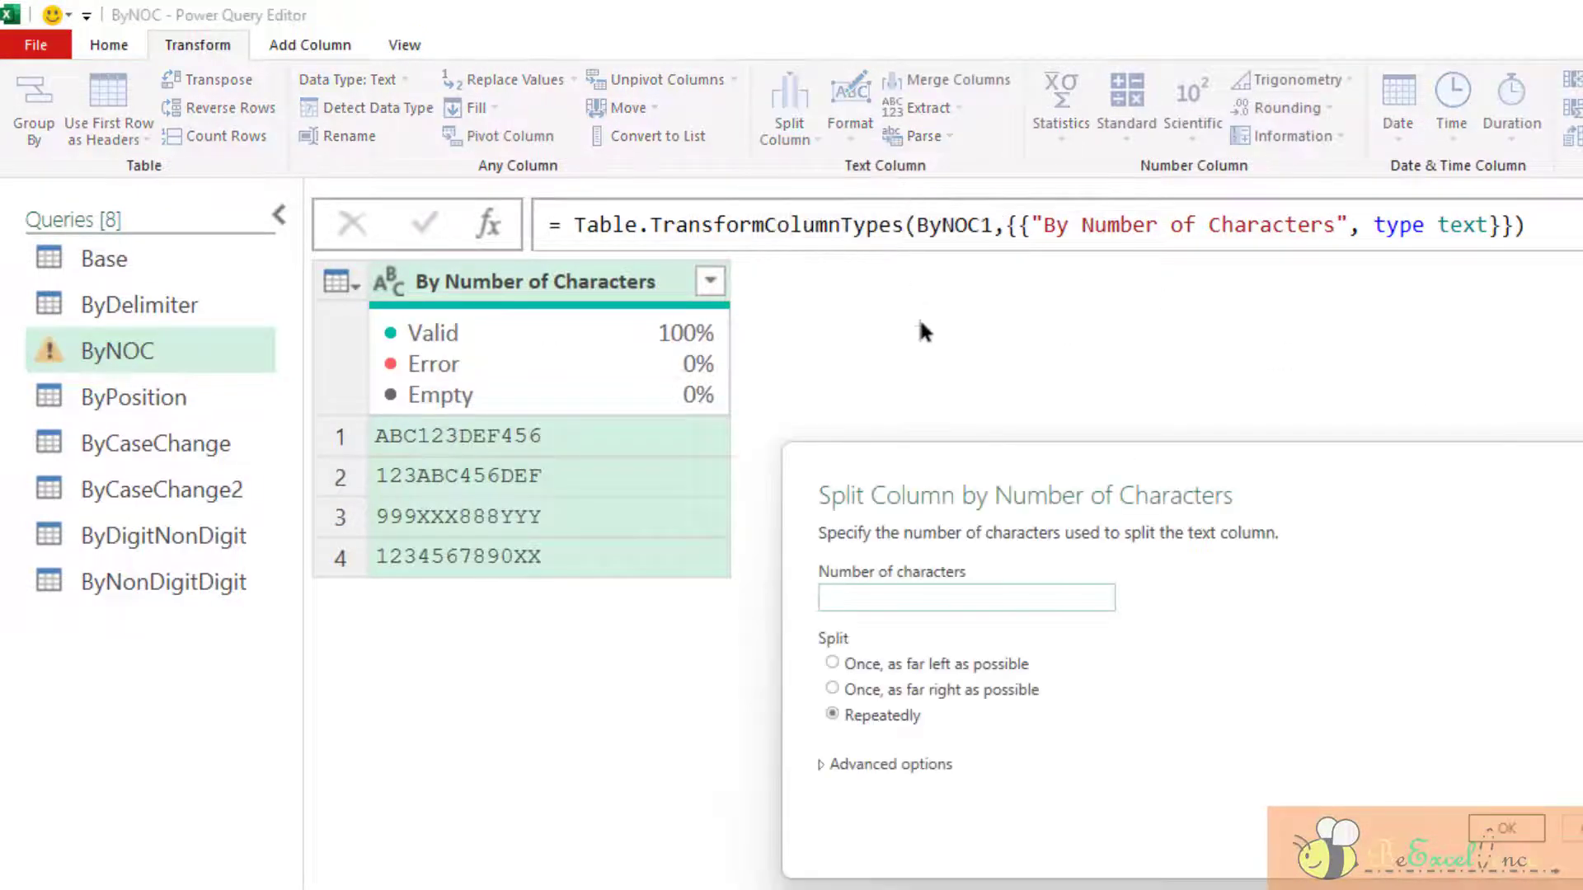
pyautogui.write('3')
pyautogui.click(945, 692)
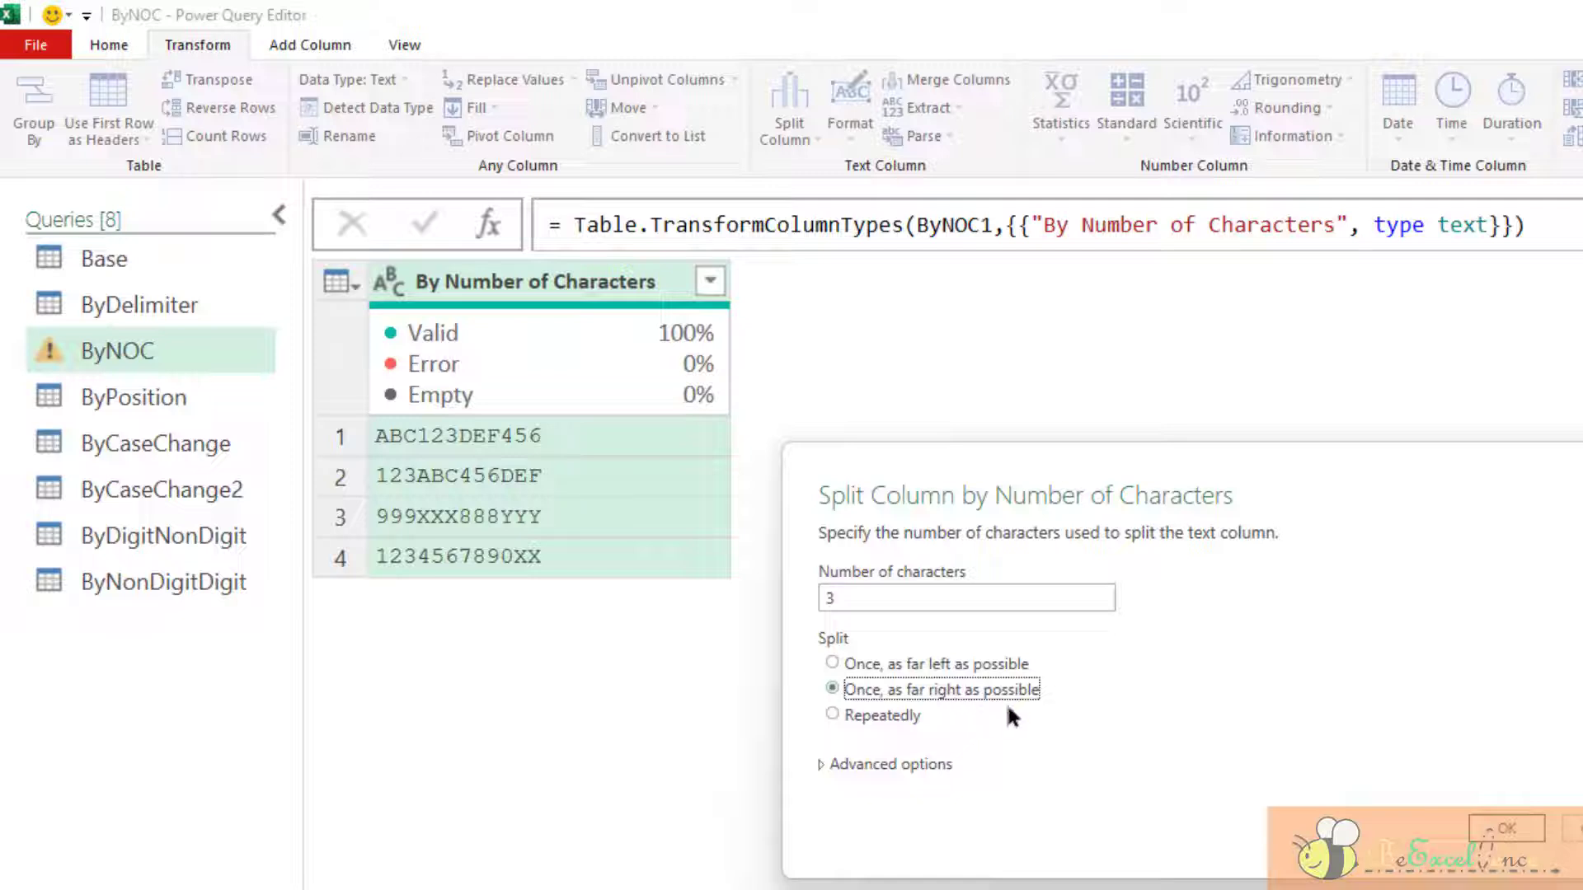
pyautogui.click(1509, 827)
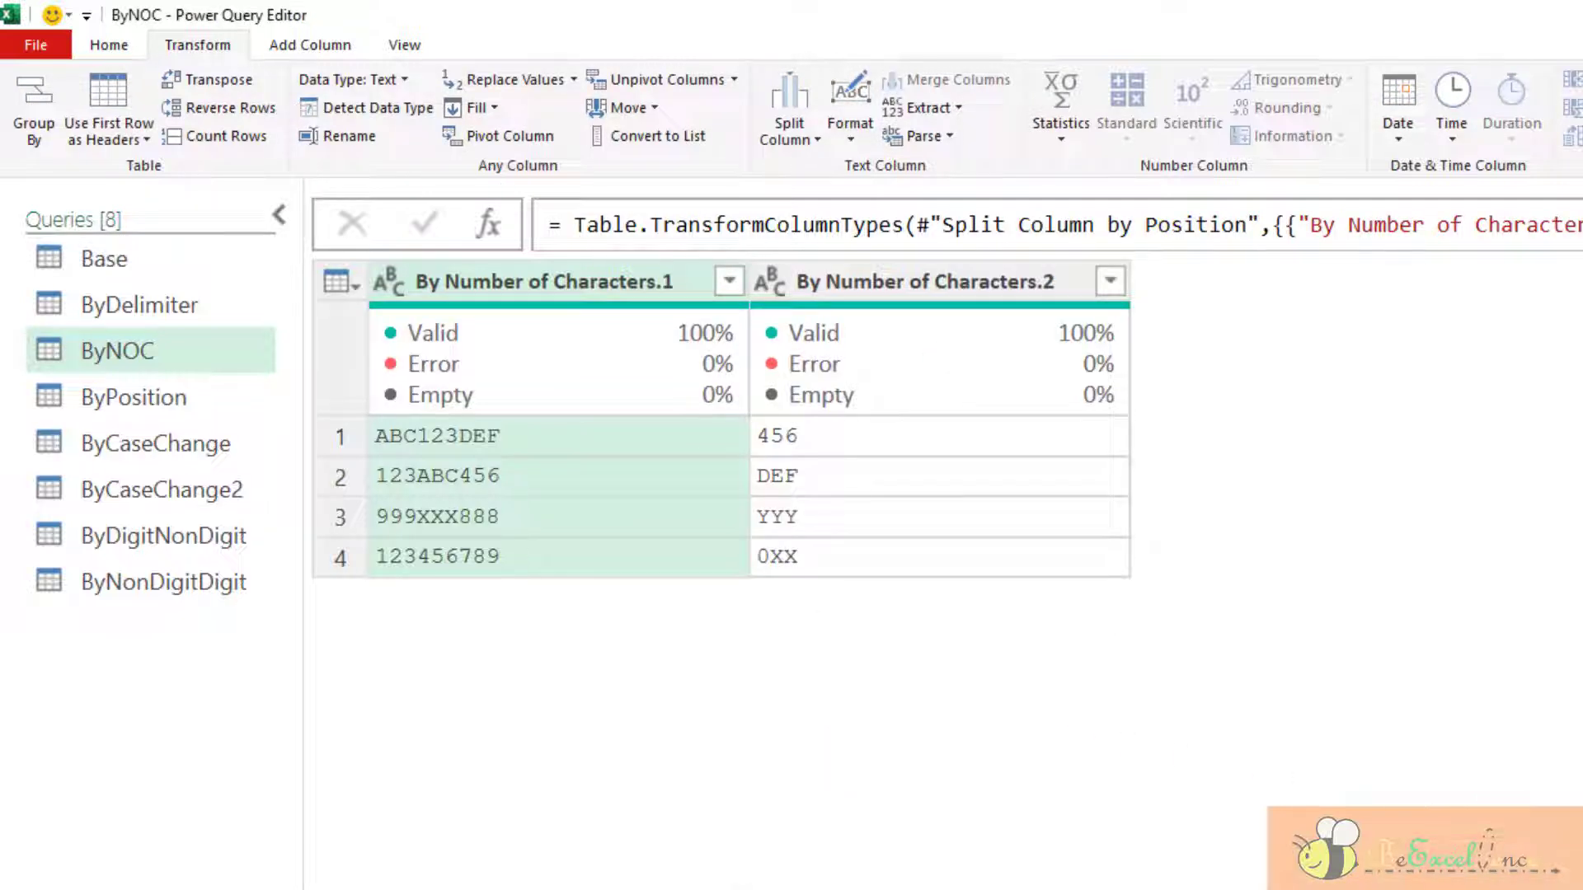
pyautogui.press('Delete')
pyautogui.press('Delete')
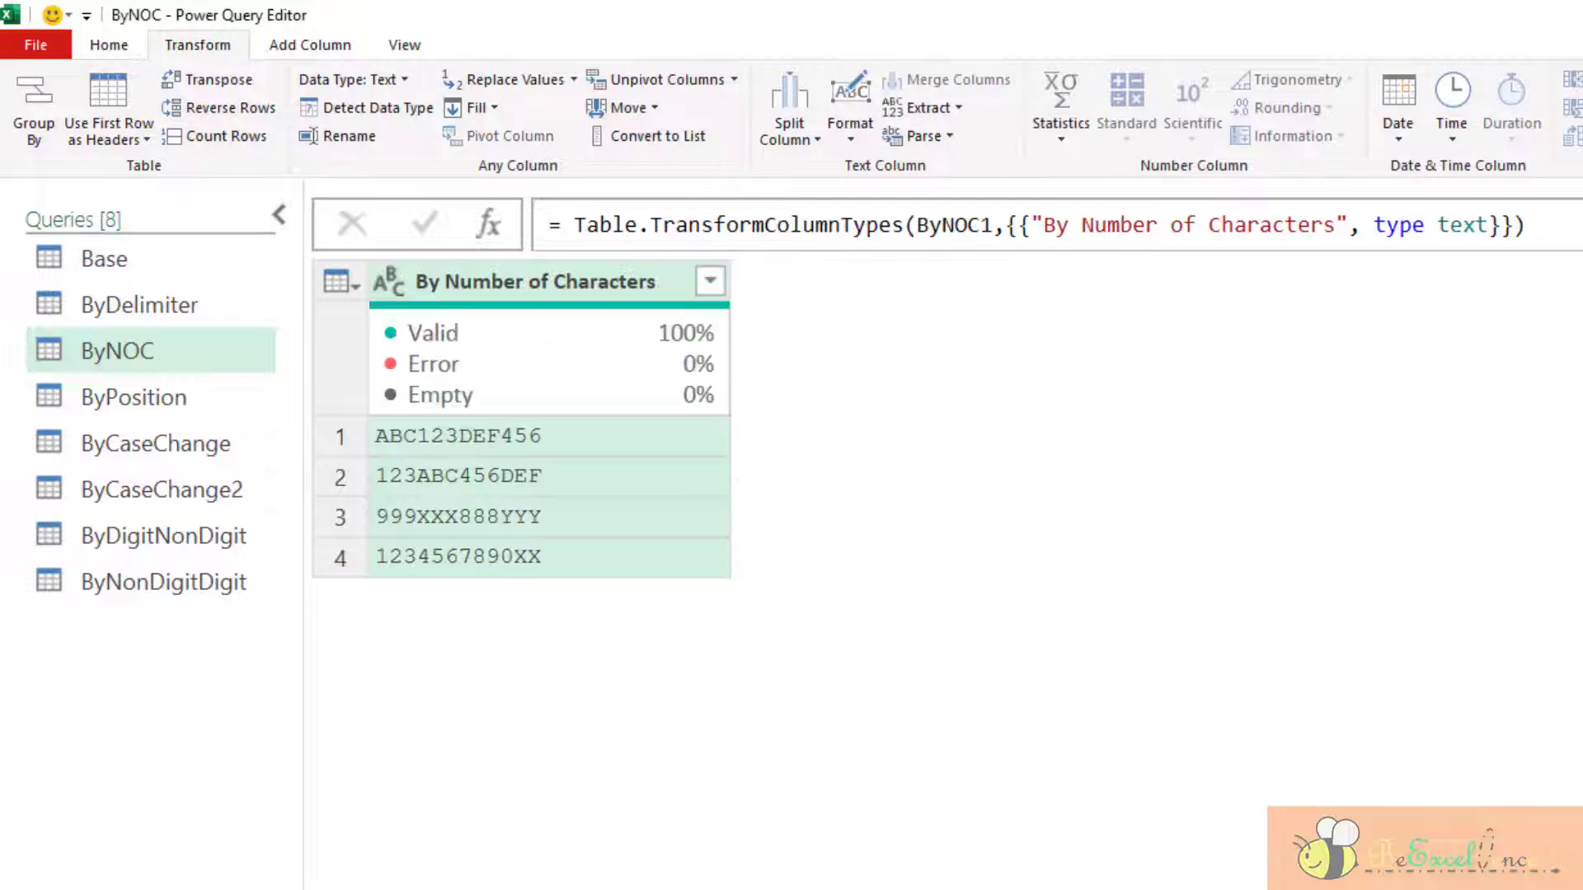
# Split the By Number of Characters column repeatedly, every 3 characters, with the default advanced options.
pyautogui.click(815, 136)
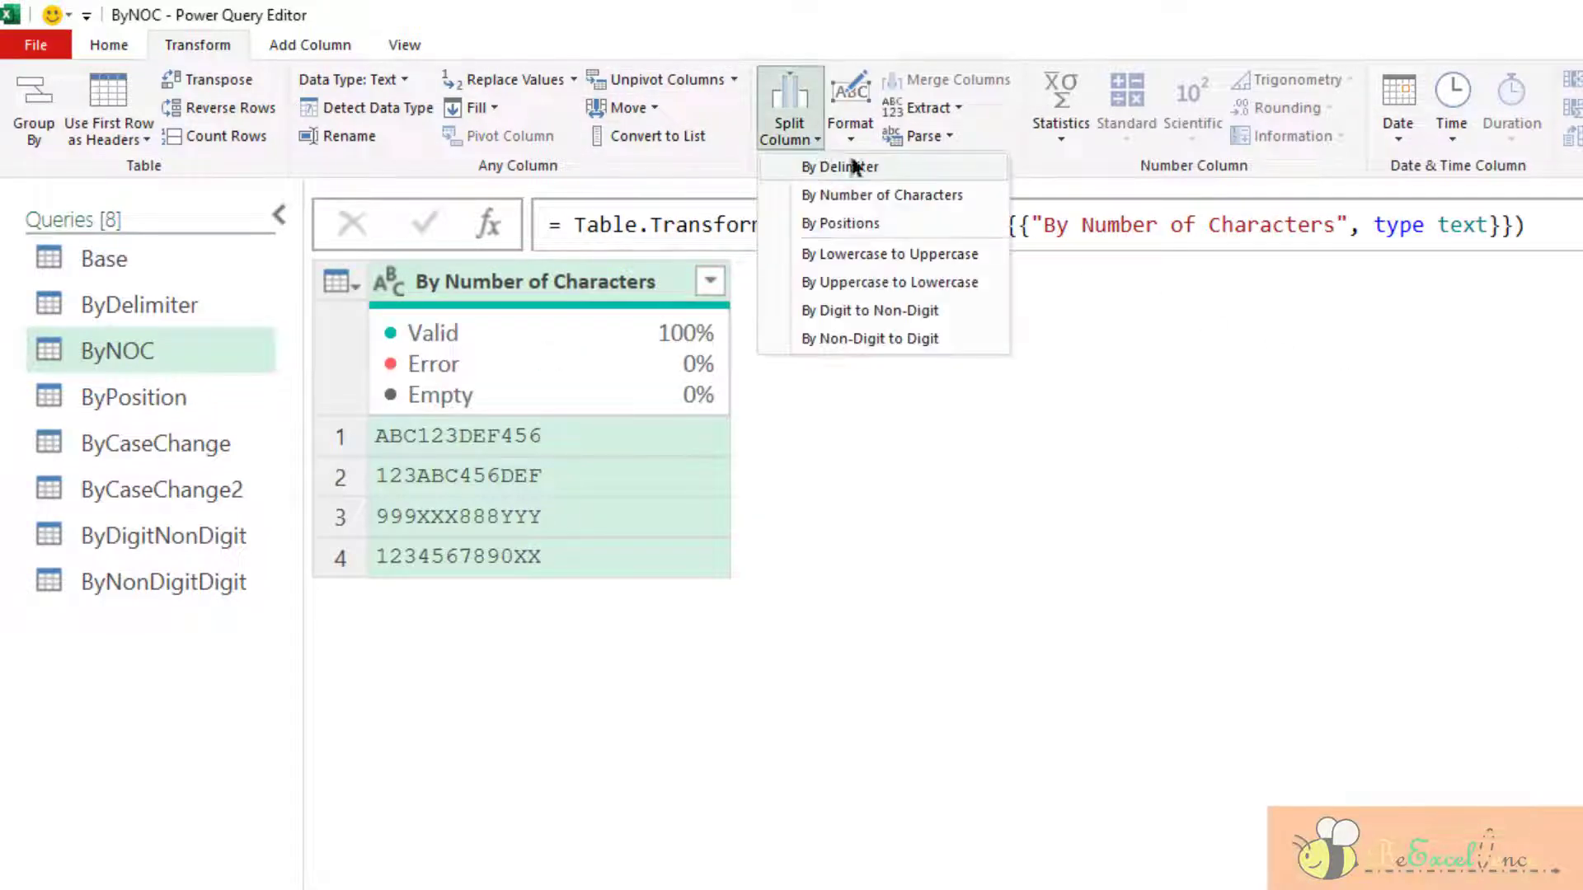
pyautogui.click(925, 196)
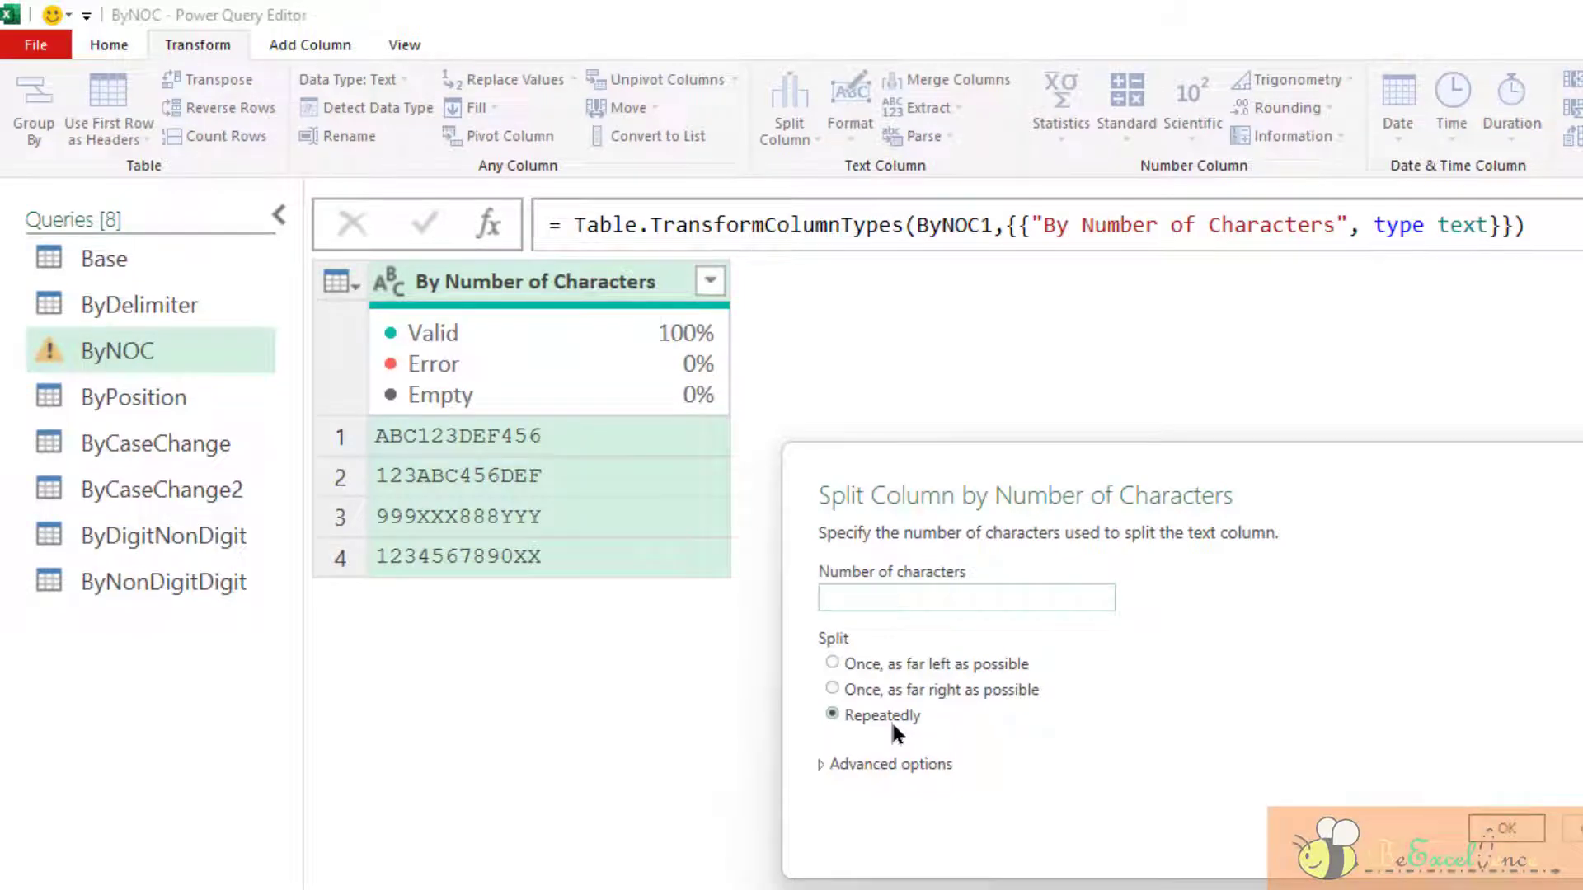
pyautogui.write('3')
pyautogui.click(1455, 829)
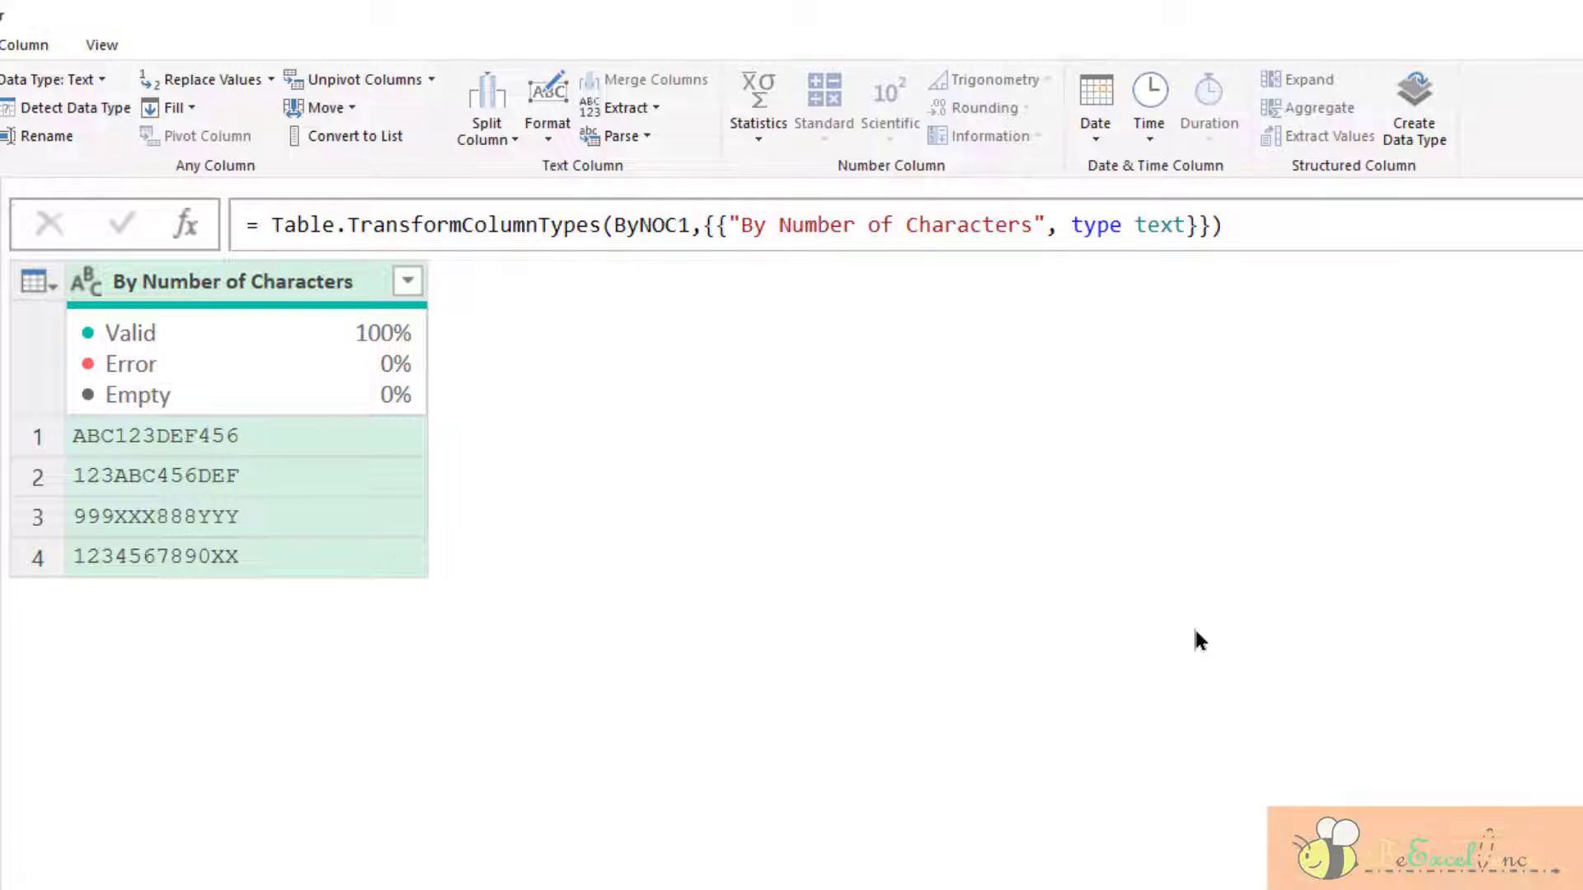
# Split the By Number of Characters column repeatedly every 3 characters, limiting the number of columns to split into to 2.
pyautogui.click(504, 135)
pyautogui.click(573, 195)
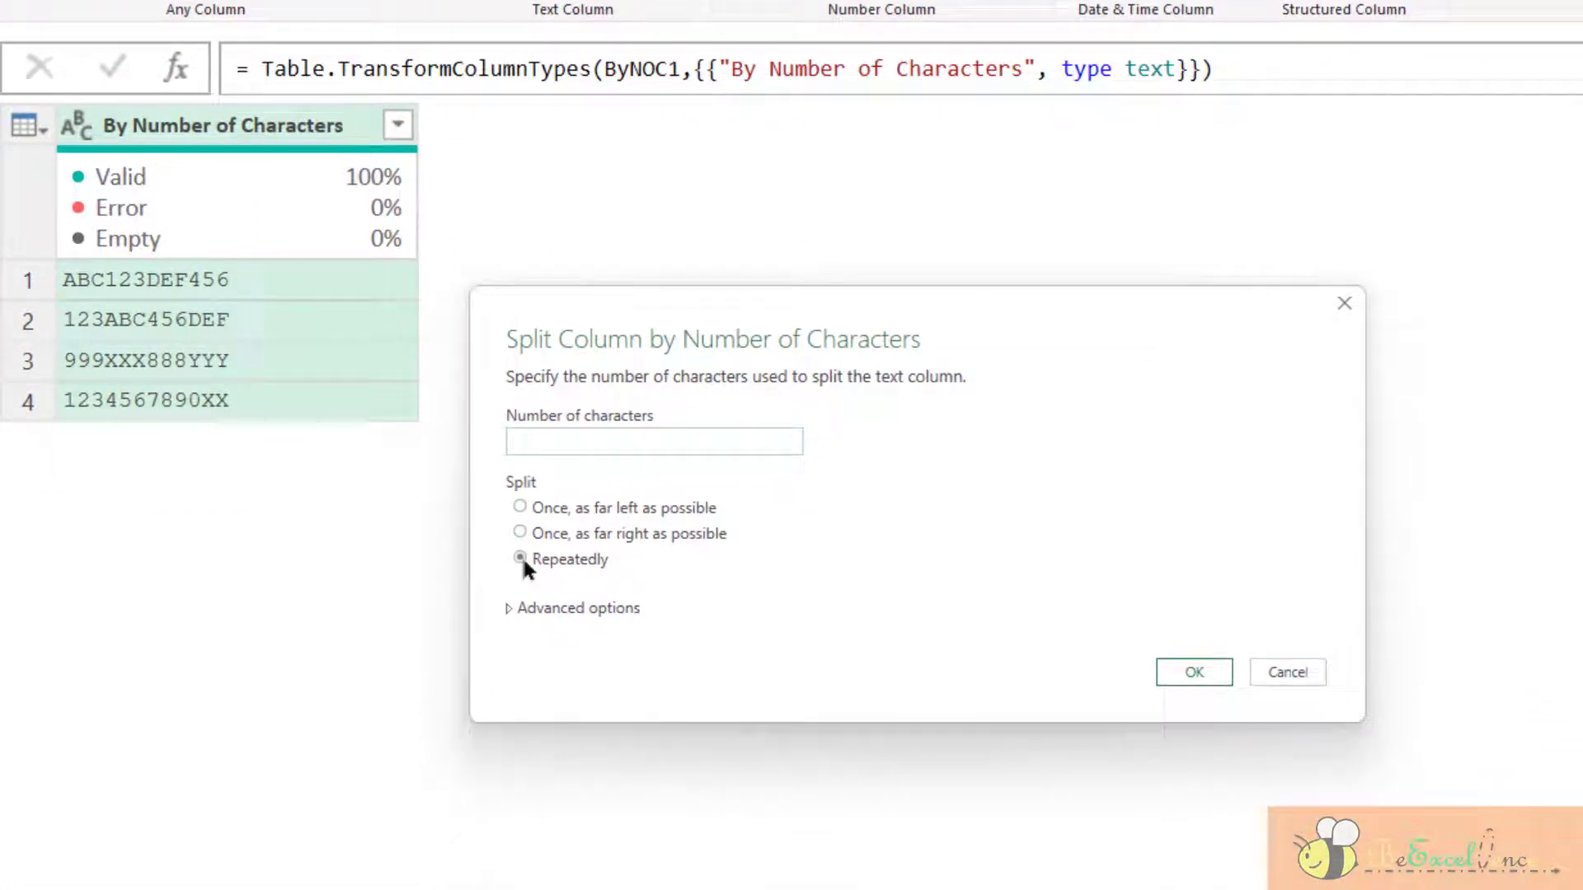
pyautogui.click(518, 604)
pyautogui.click(607, 439)
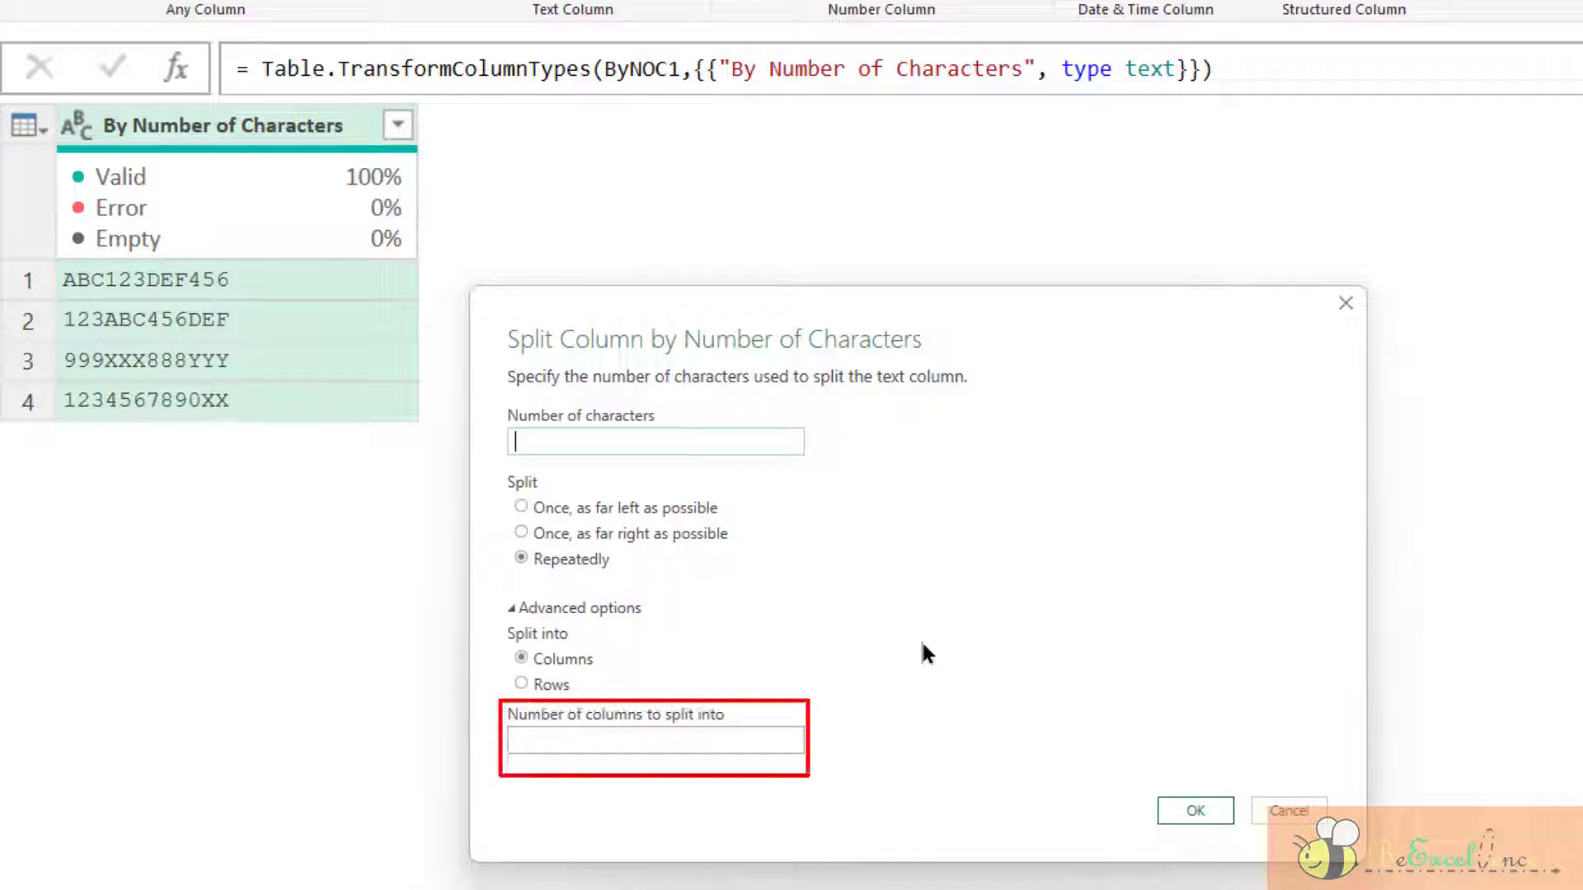
pyautogui.write('3')
pyautogui.click(580, 738)
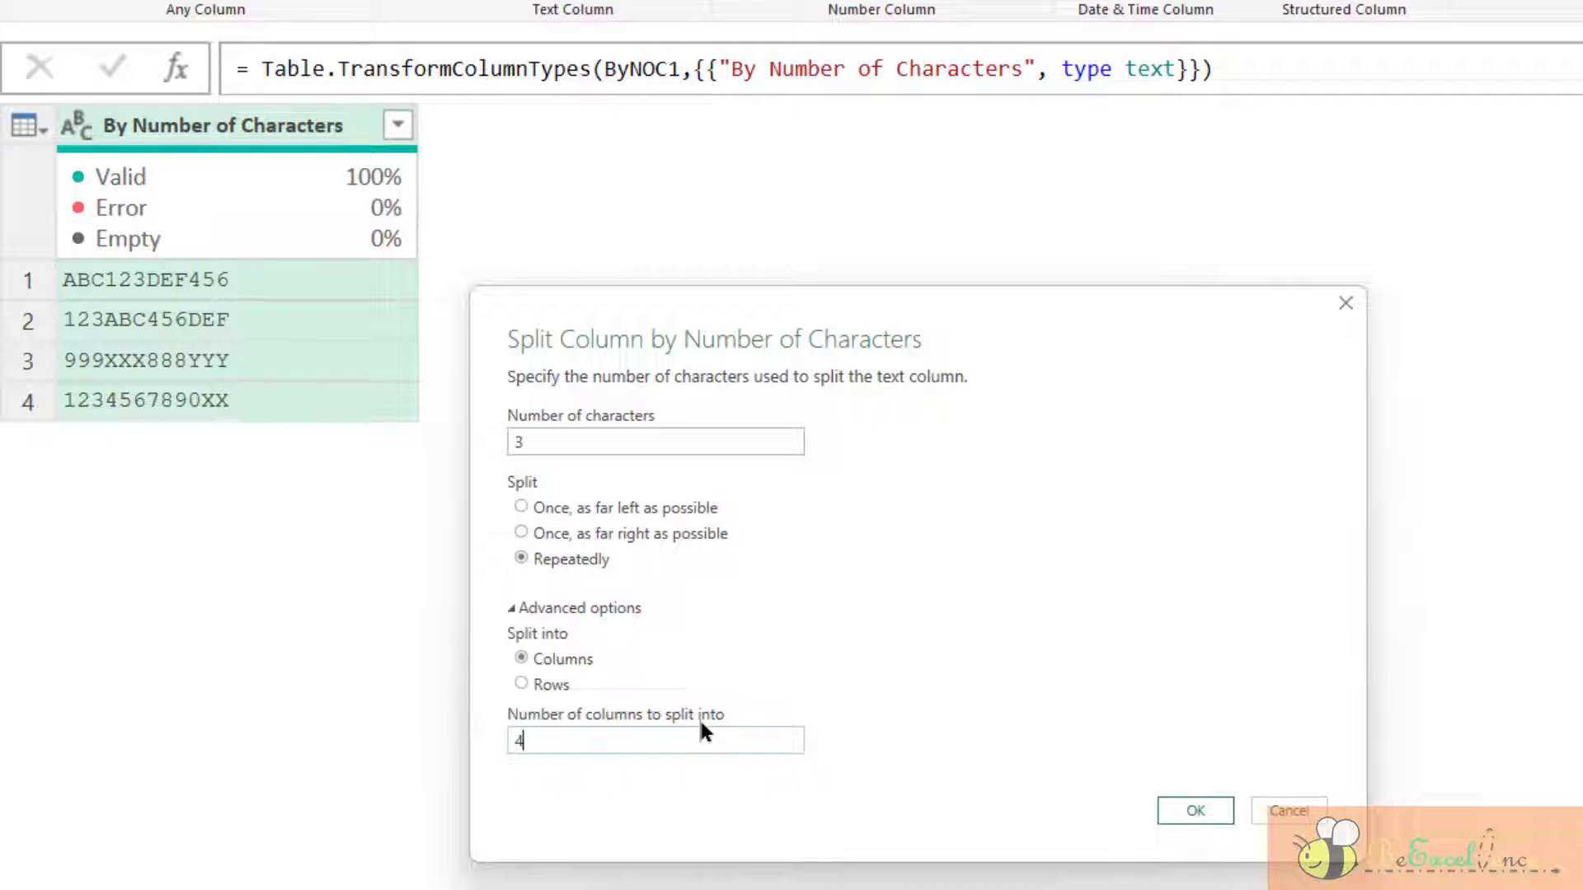
pyautogui.moveTo(639, 741); pyautogui.dragTo(499, 742)
pyautogui.write('2')
pyautogui.click(1194, 807)
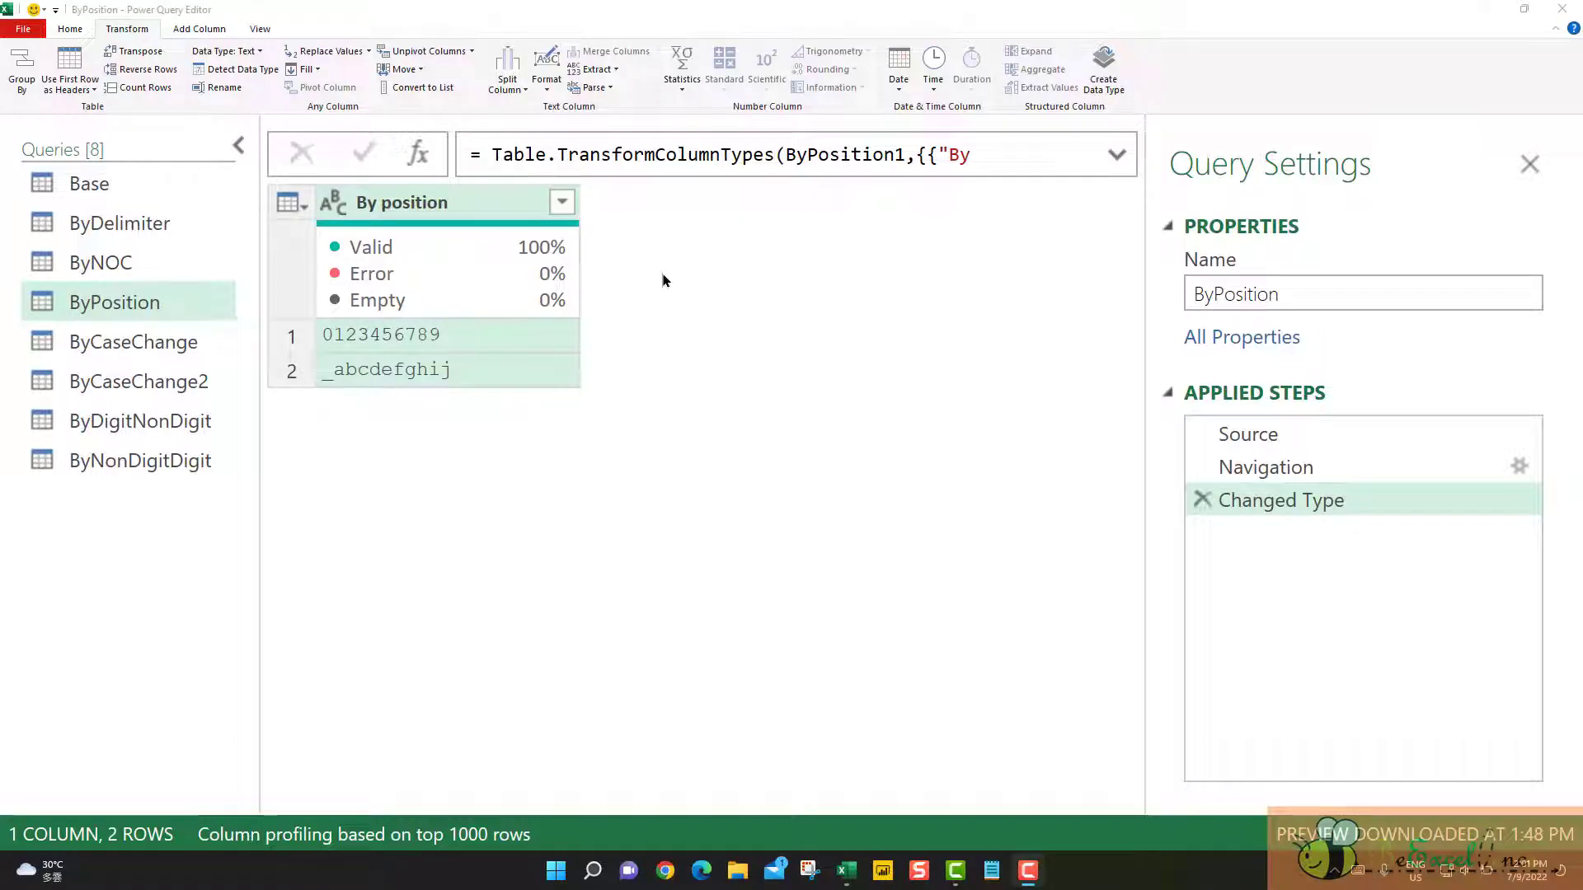
# Split the By position column by positions, using 0, 3, 5, 6.
pyautogui.click(505, 95)
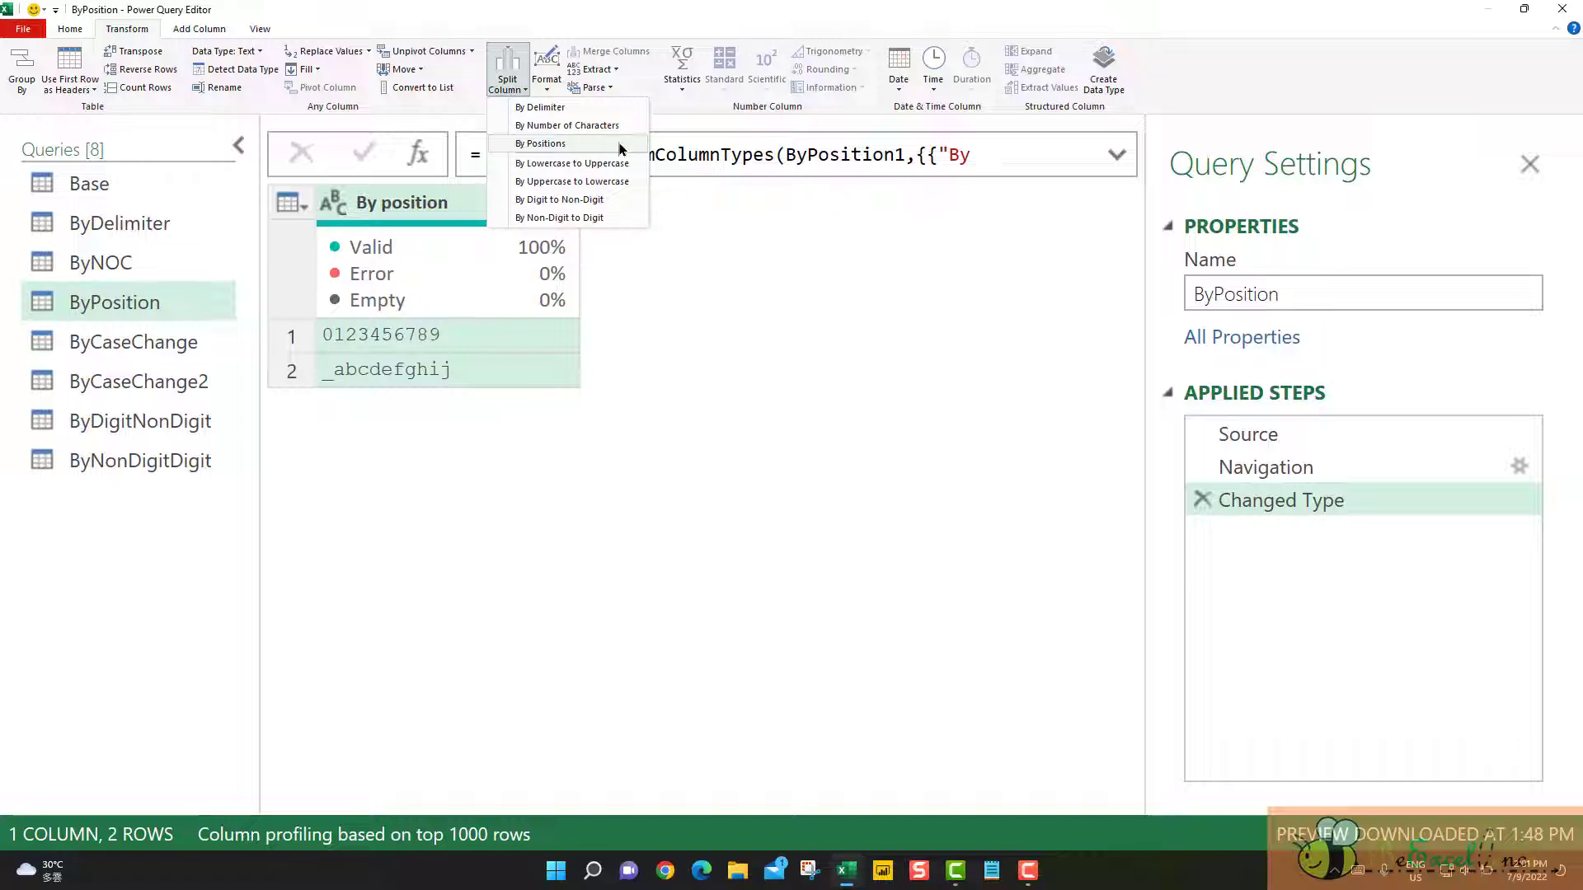
pyautogui.click(618, 149)
pyautogui.moveTo(686, 361); pyautogui.dragTo(776, 225)
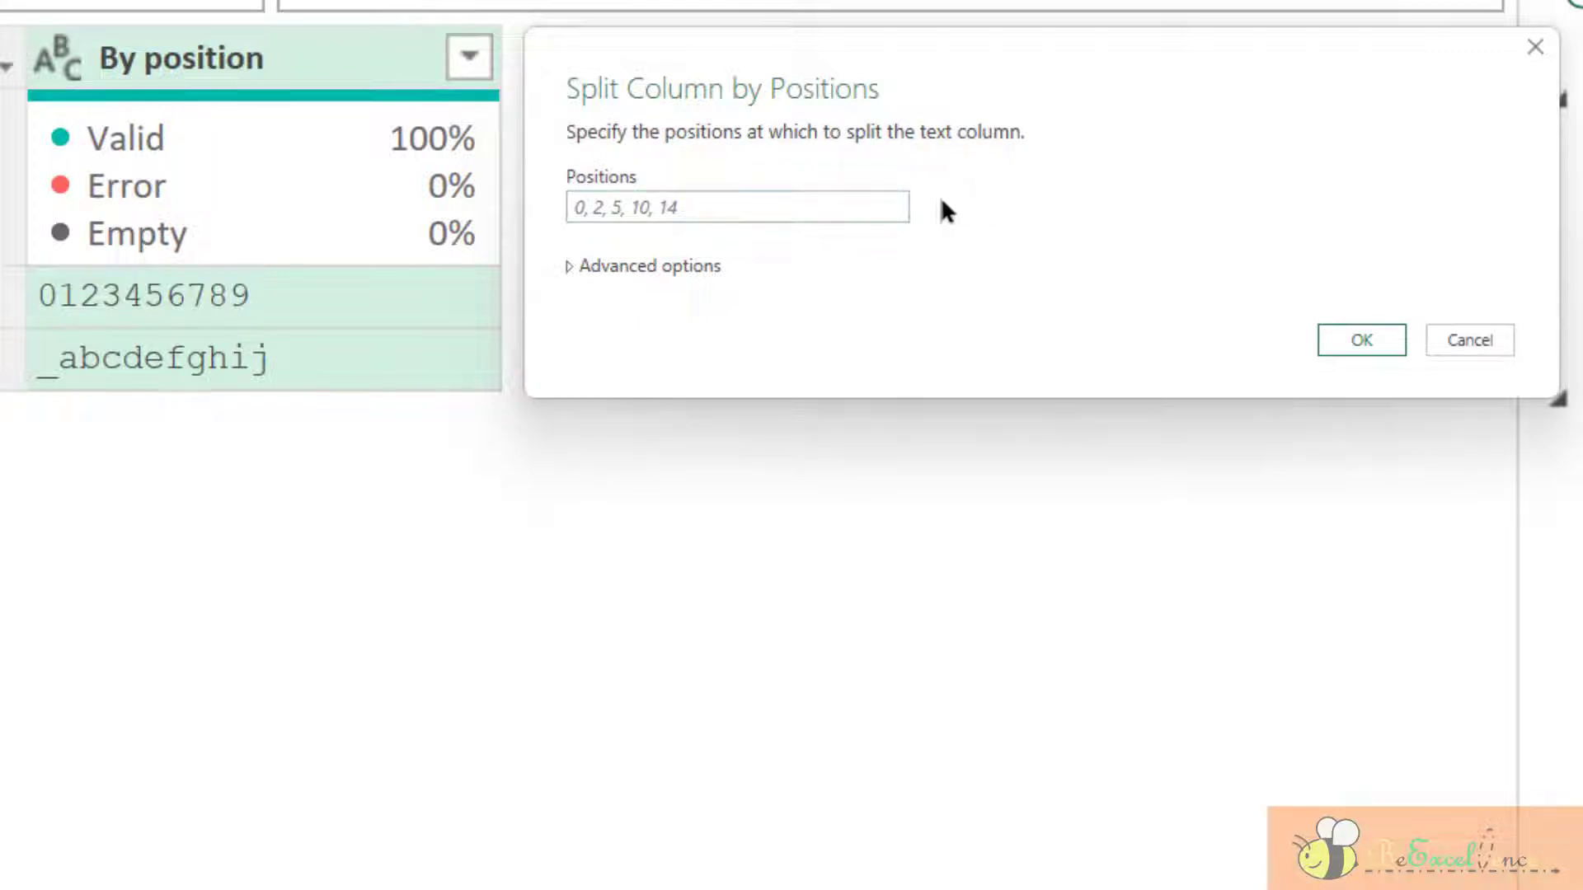
pyautogui.click(721, 202)
pyautogui.click(1020, 172)
pyautogui.click(733, 206)
pyautogui.write('0, ')
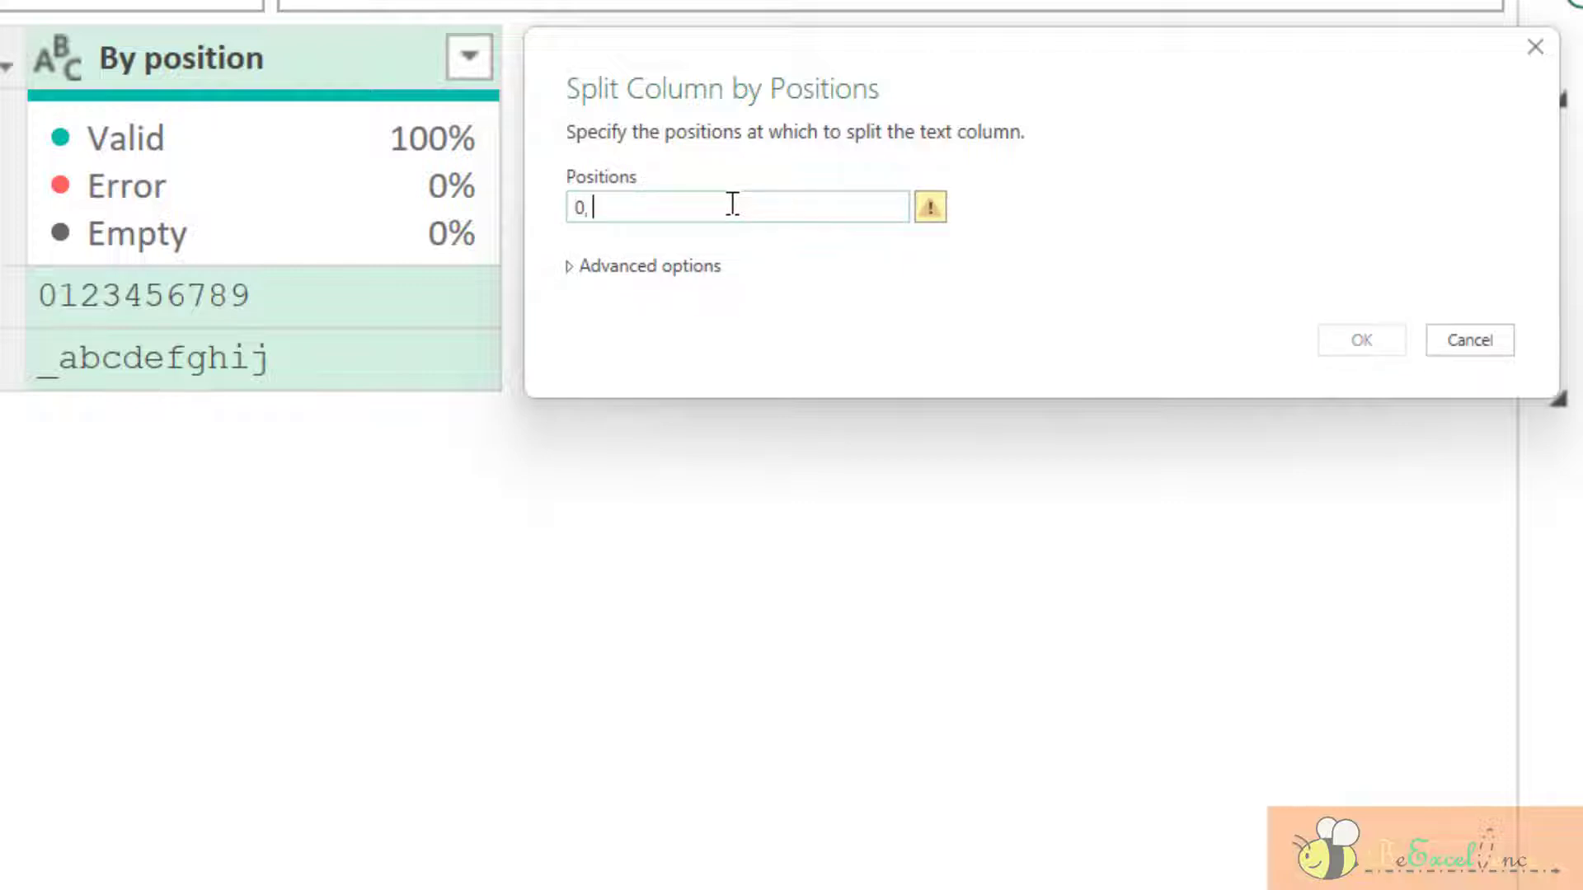
pyautogui.write('3 ')
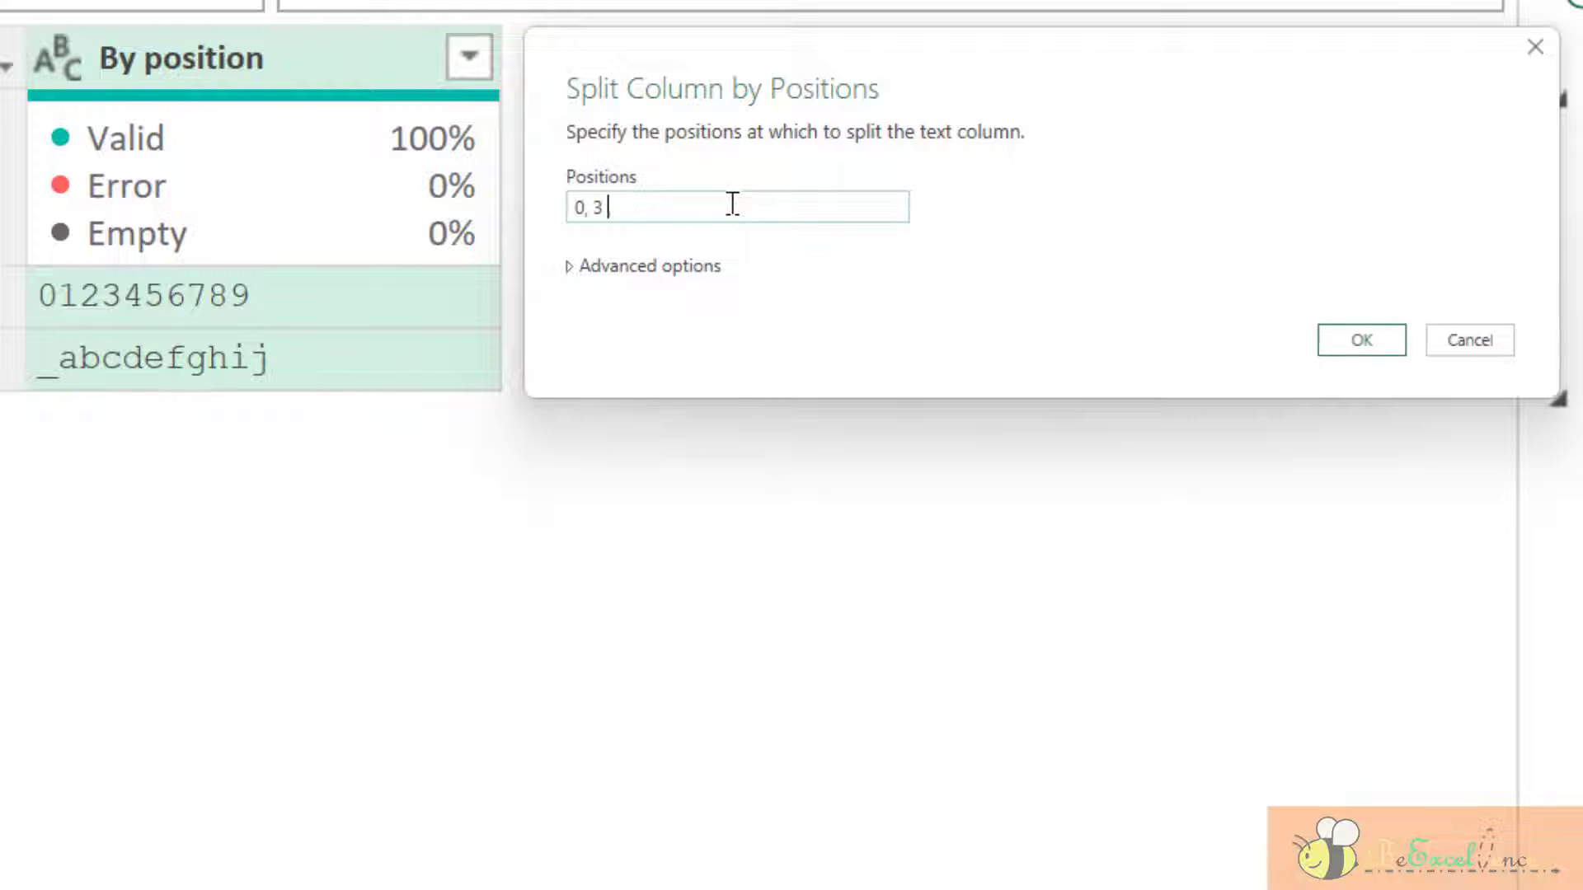
pyautogui.write(',')
pyautogui.press('BackSpace')
pyautogui.press('BackSpace')
pyautogui.write(', 5, 6')
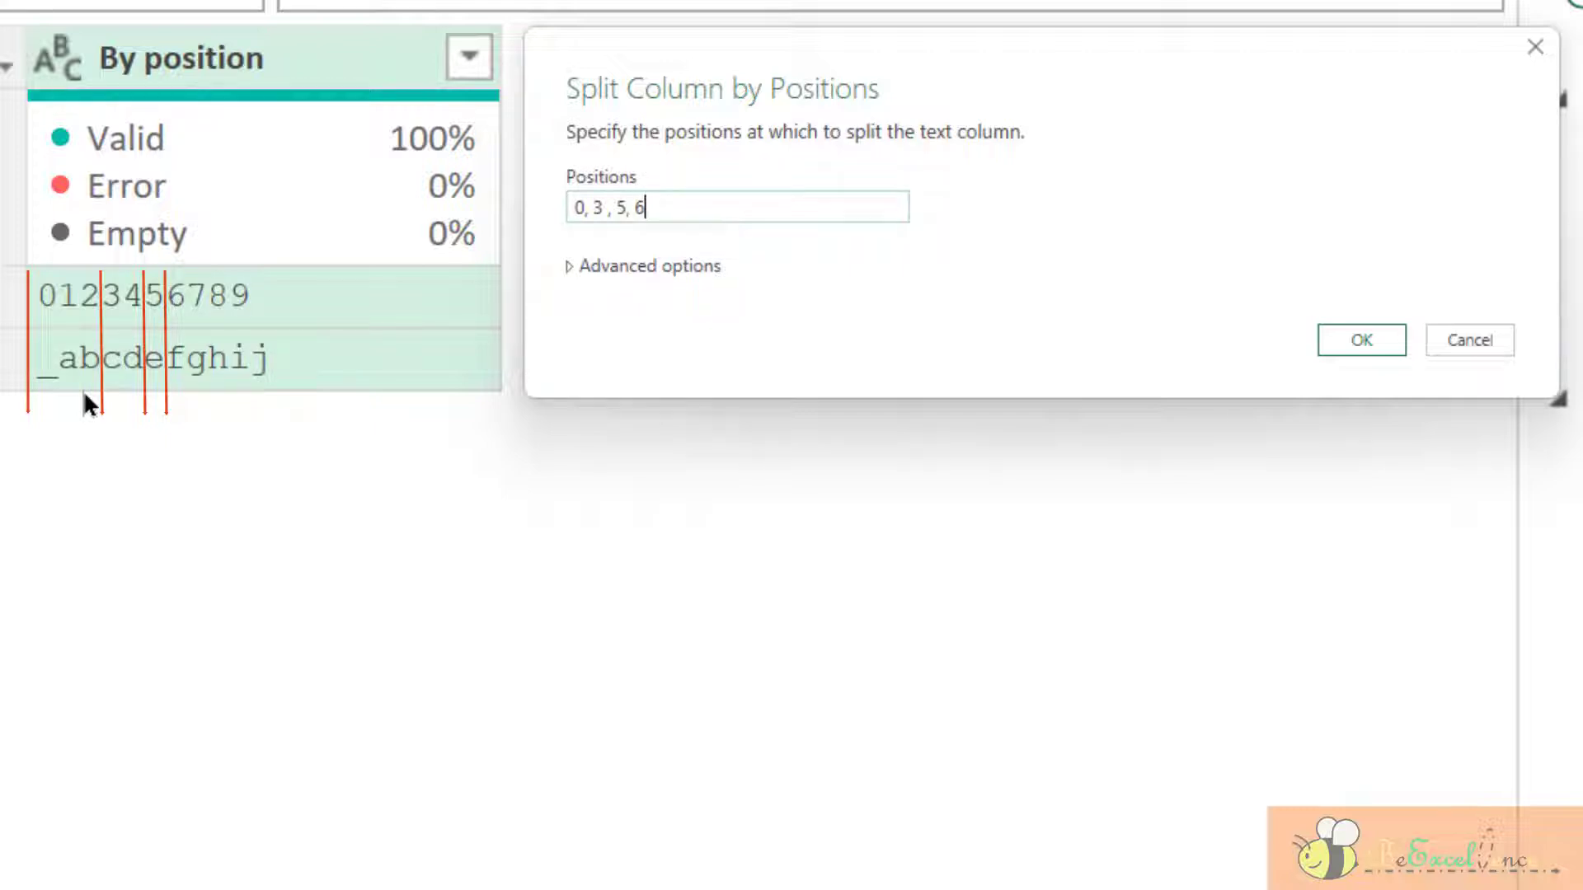
pyautogui.click(1359, 341)
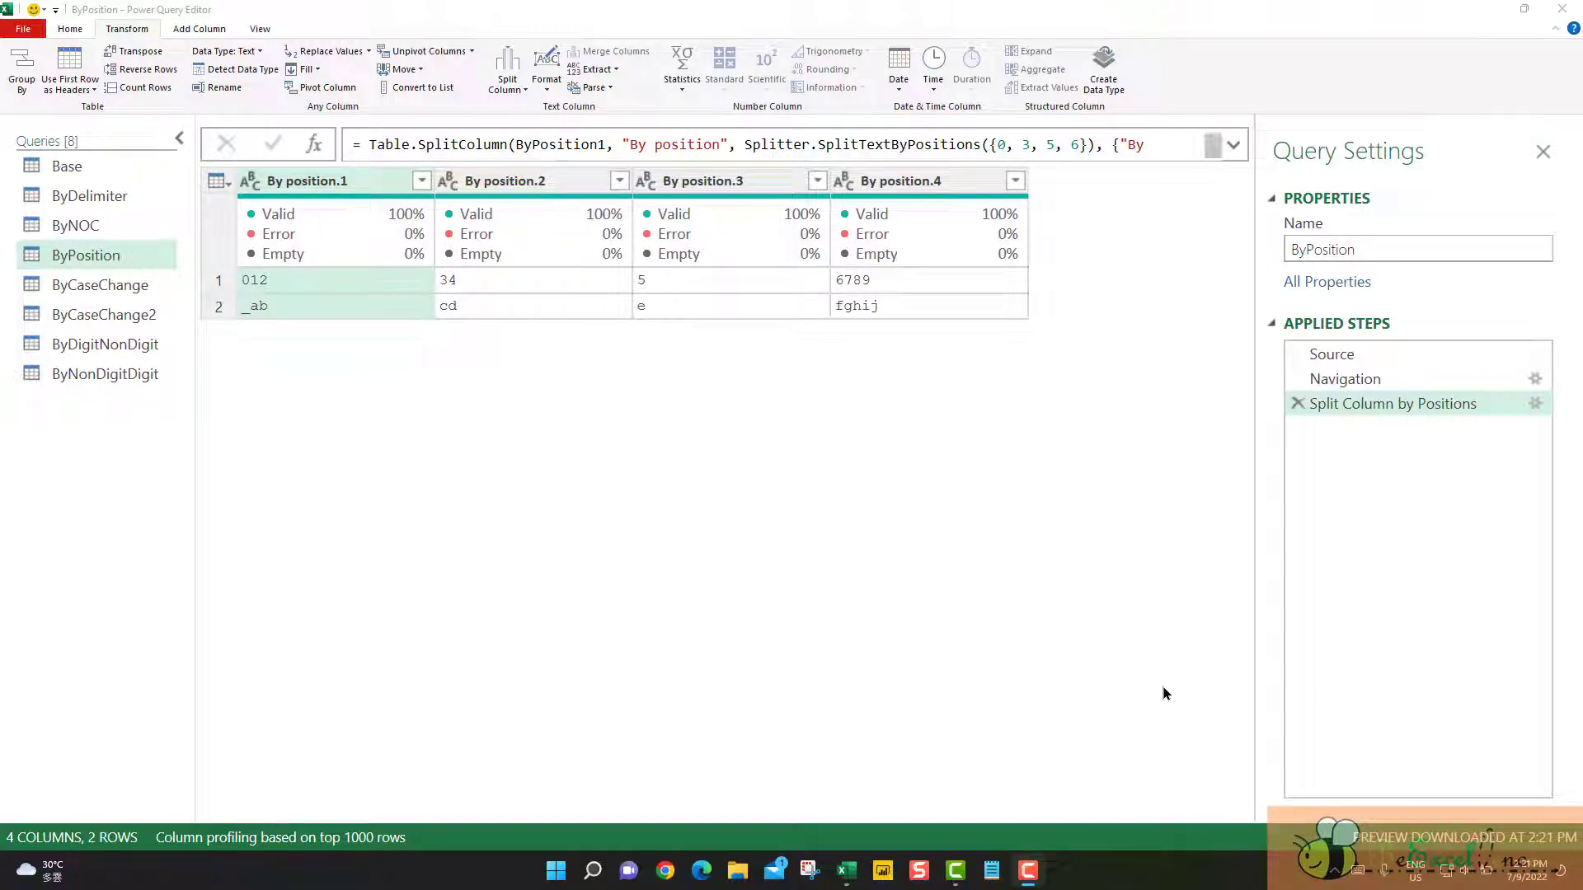
# Edit the Split Column by Positions step to remove position 0, leaving positions 3, 5, 6.
pyautogui.click(1535, 404)
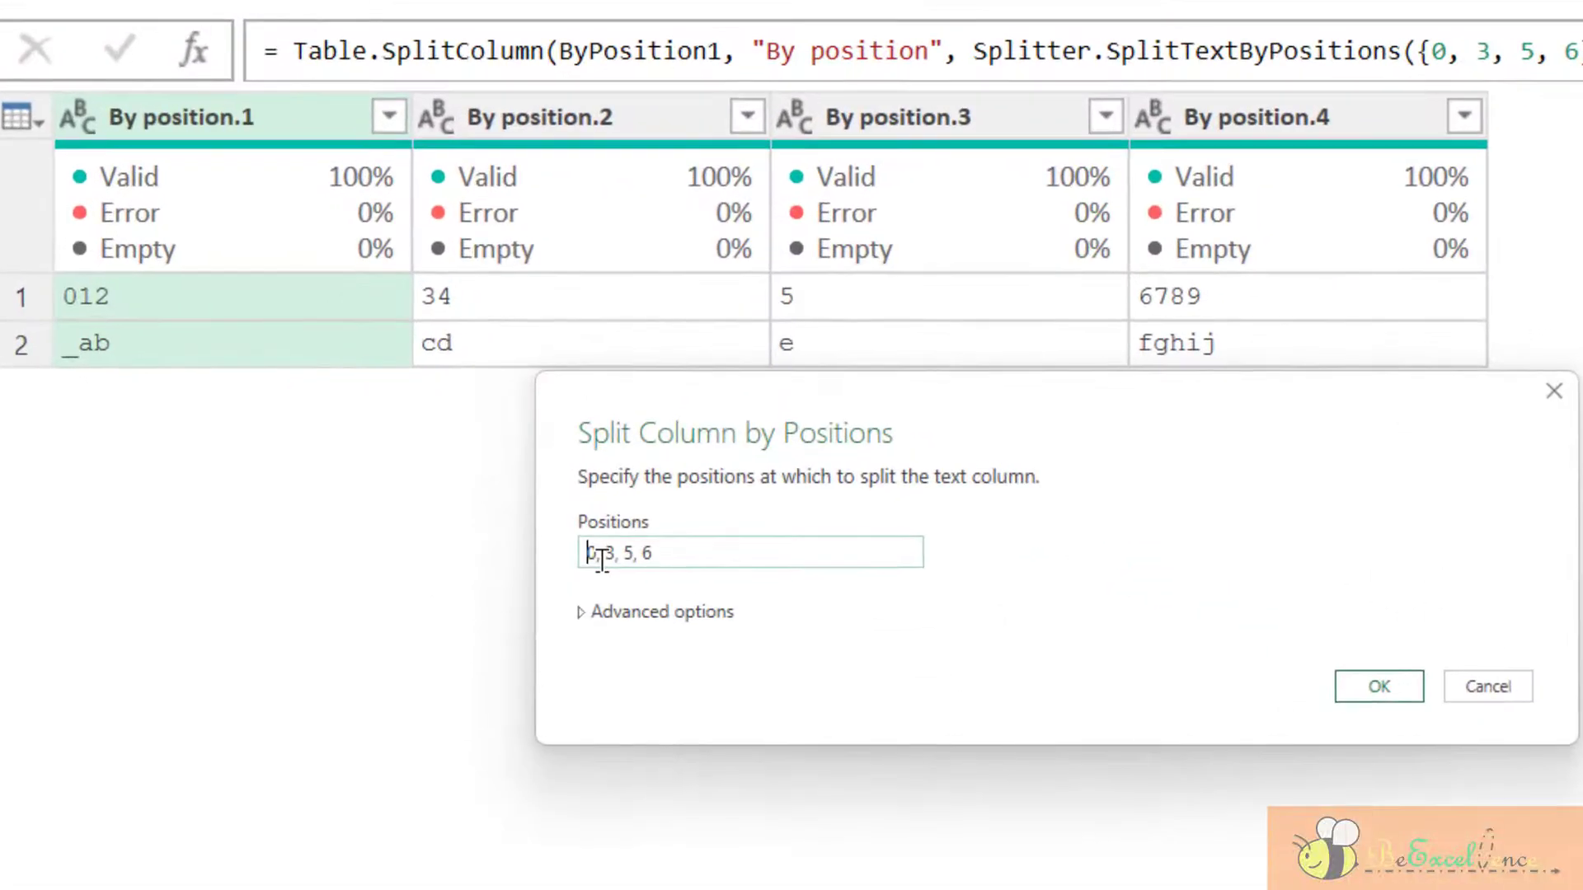
pyautogui.moveTo(603, 561); pyautogui.dragTo(494, 676)
pyautogui.press('BackSpace')
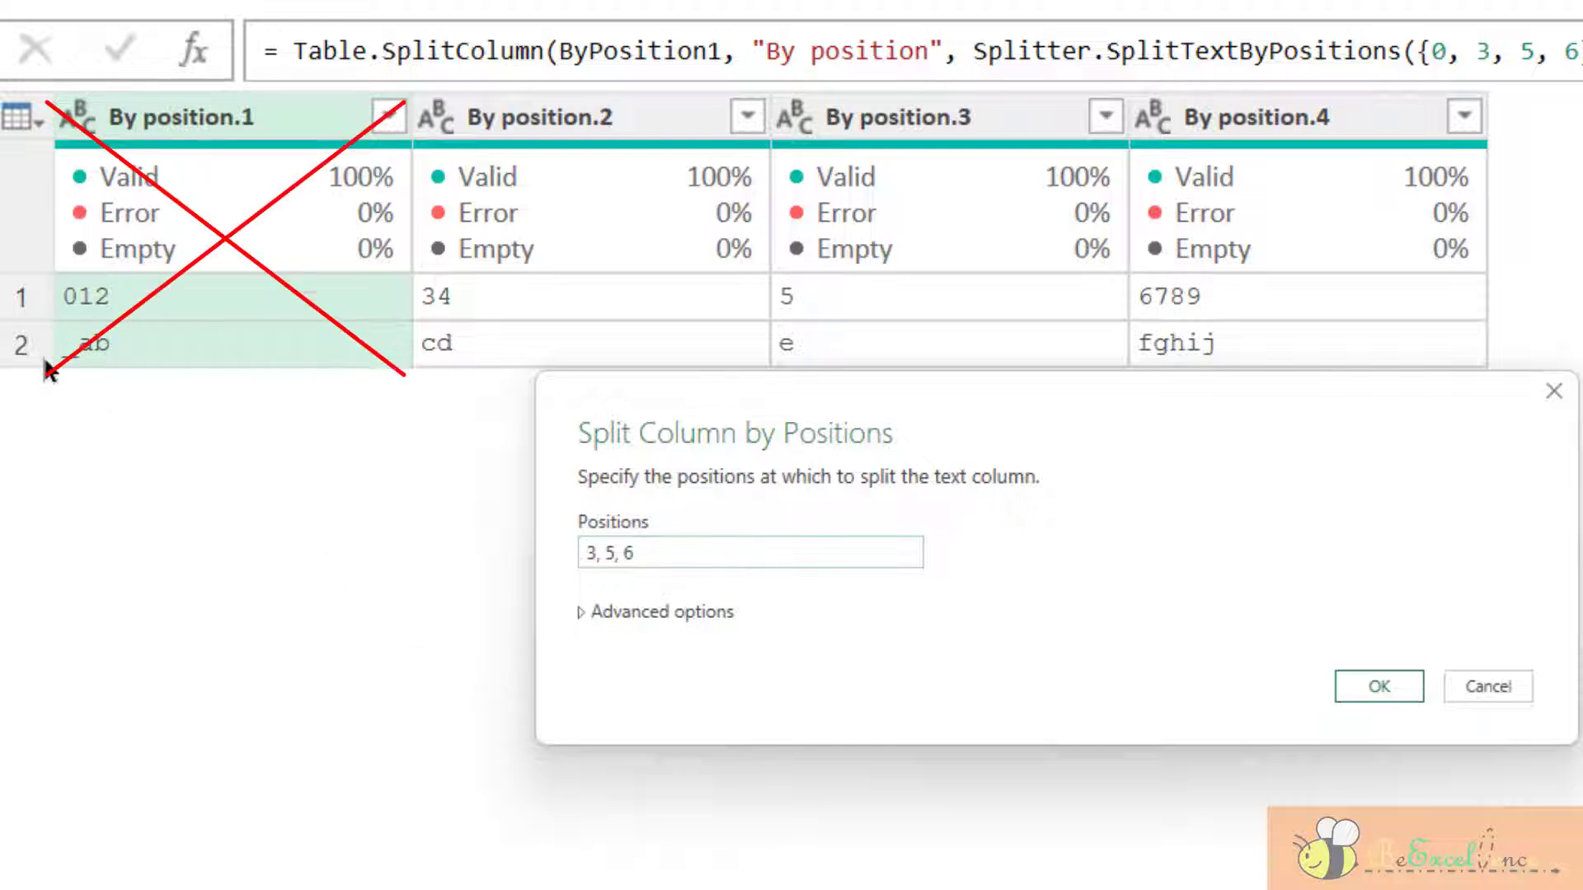
pyautogui.click(1371, 690)
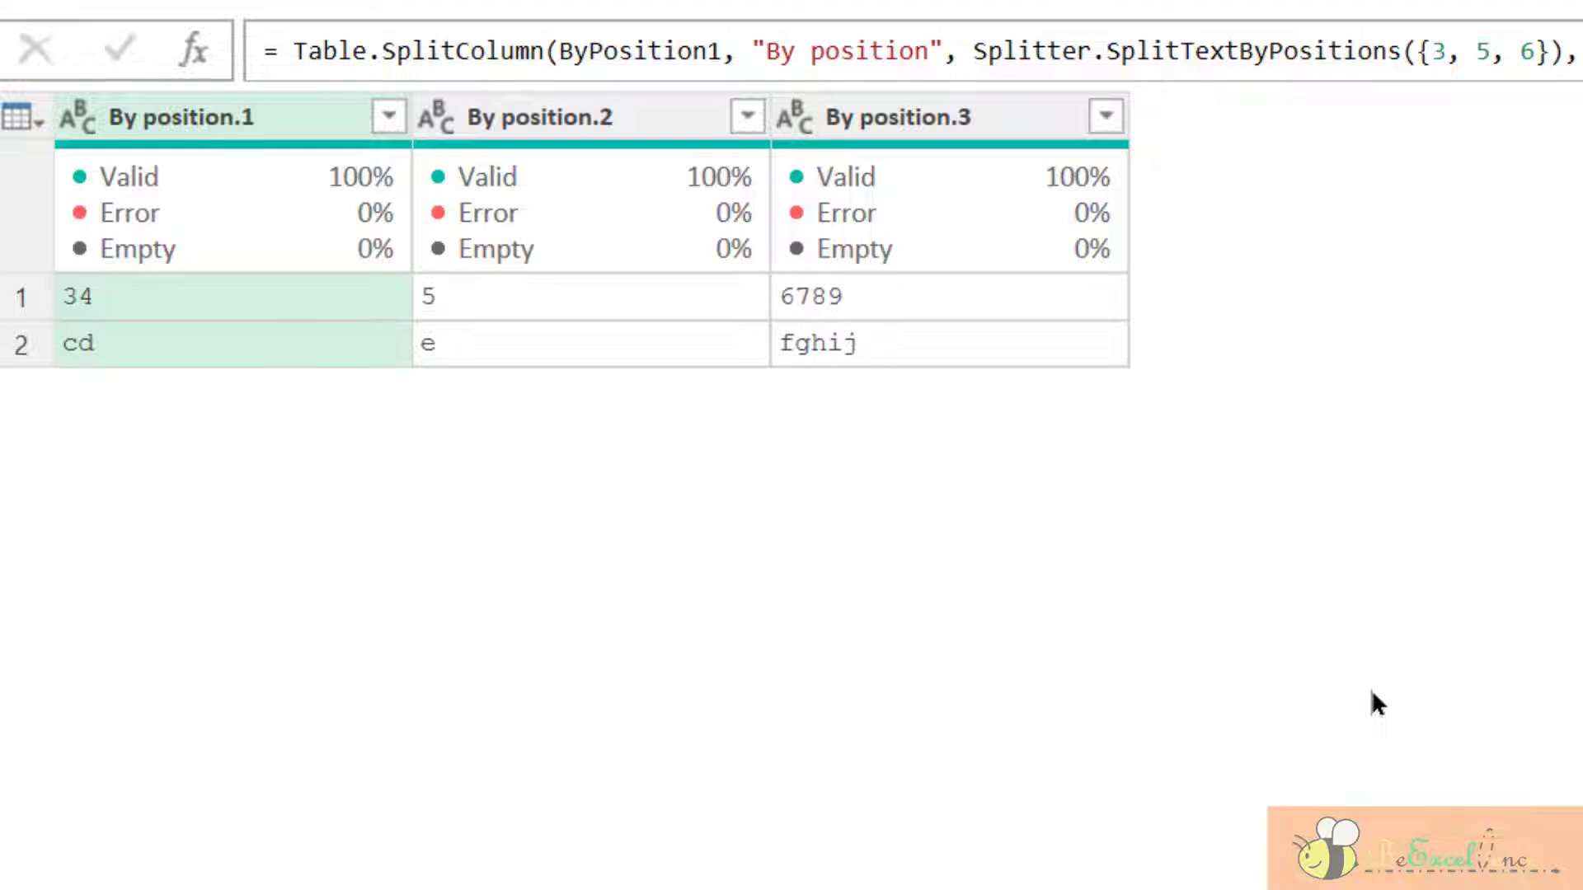
# Change the Split Column by Positions step to split into rows instead of columns.
pyautogui.click(1535, 404)
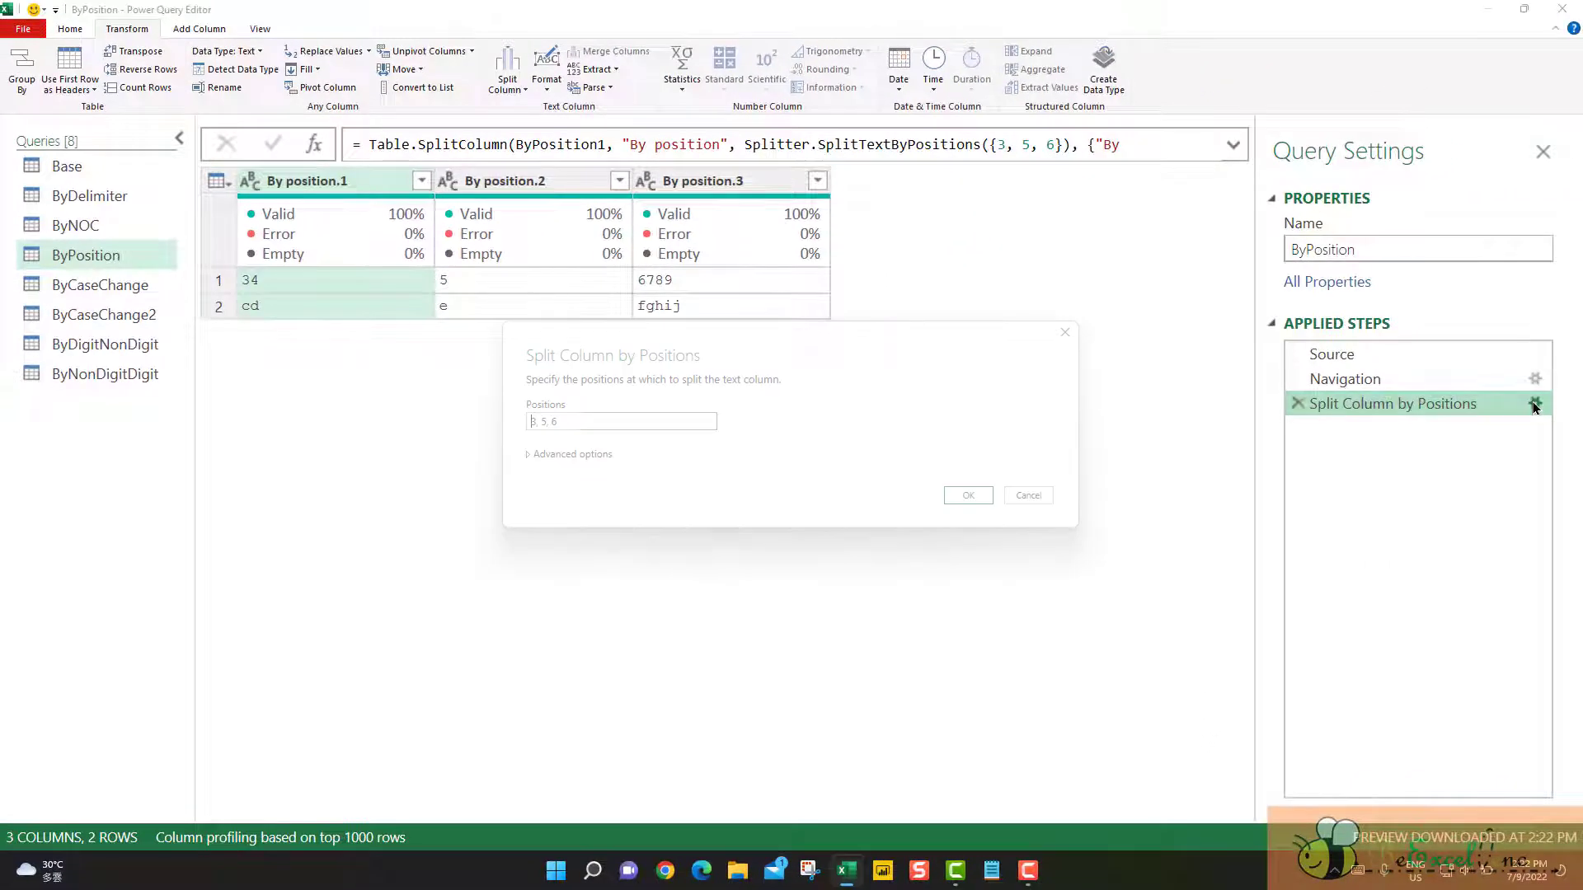
pyautogui.click(534, 455)
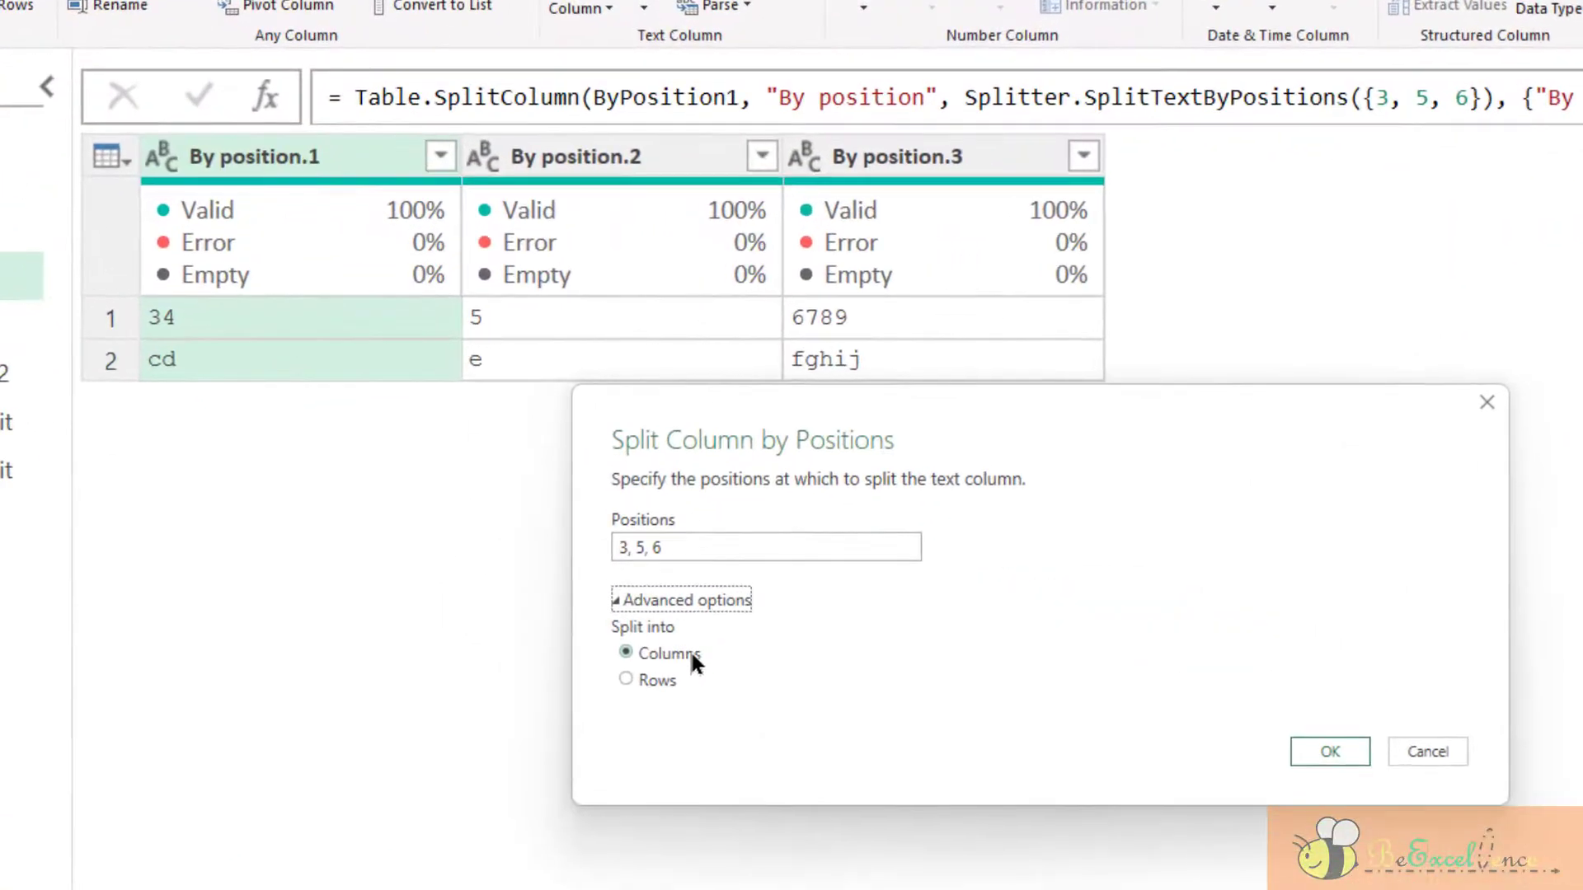
pyautogui.click(657, 680)
pyautogui.click(1310, 751)
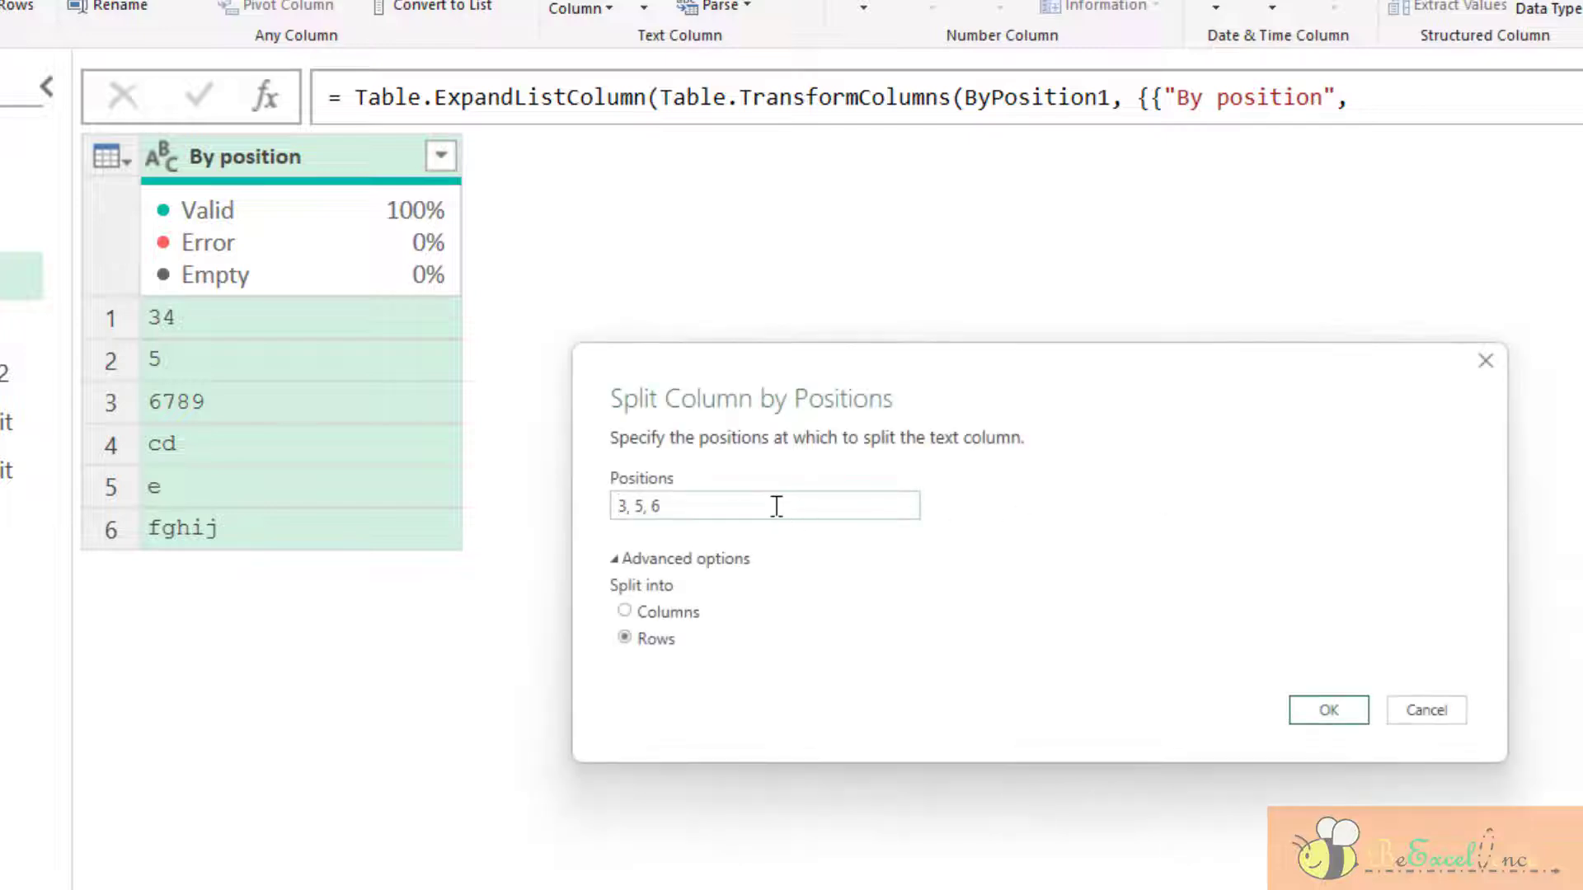
# Set the Split Column by Positions step to the single position 3 and split into columns.
pyautogui.moveTo(775, 504); pyautogui.dragTo(595, 508)
pyautogui.write('3')
pyautogui.click(641, 610)
pyautogui.click(1319, 717)
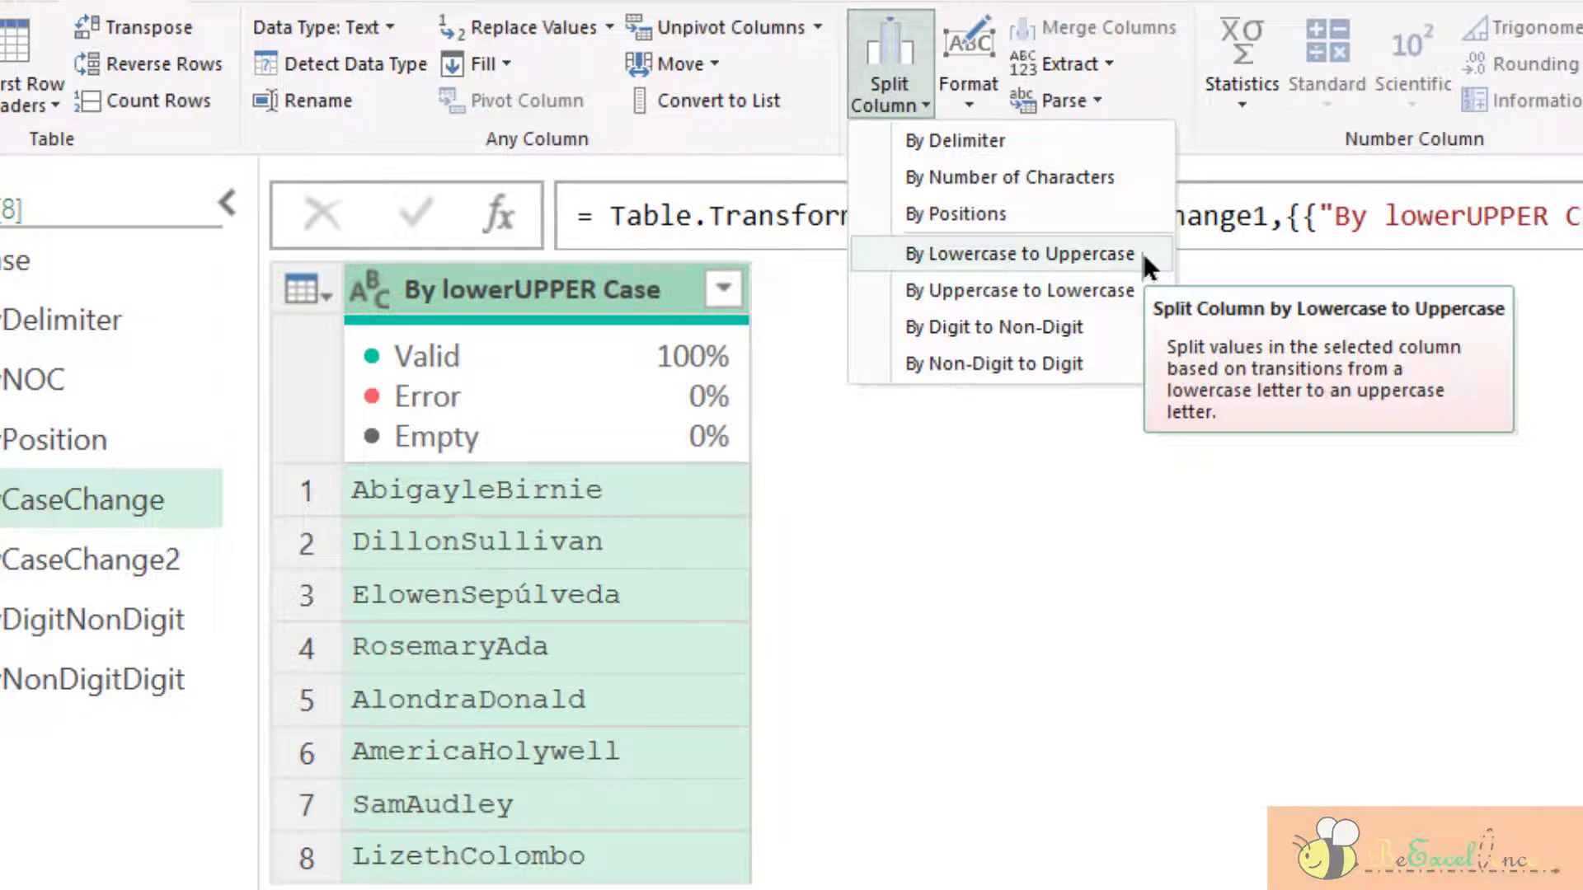
# Split the By lowerUPPER Case column by lowercase to uppercase, and the By UPPERlower case column by uppercase to lowercase.
pyautogui.click(1141, 250)
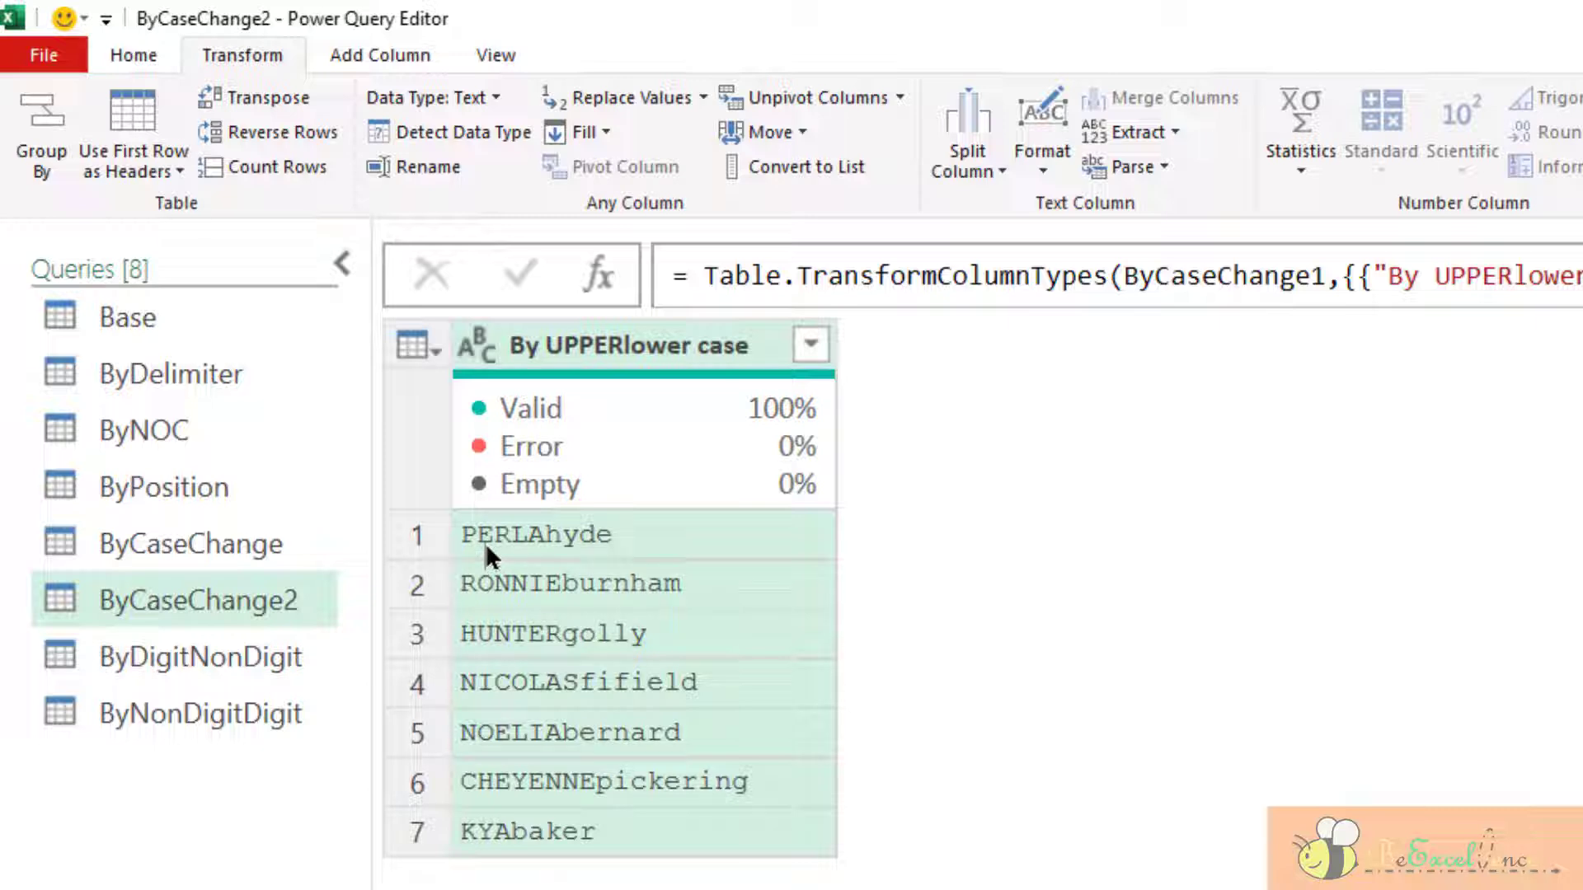
pyautogui.click(959, 162)
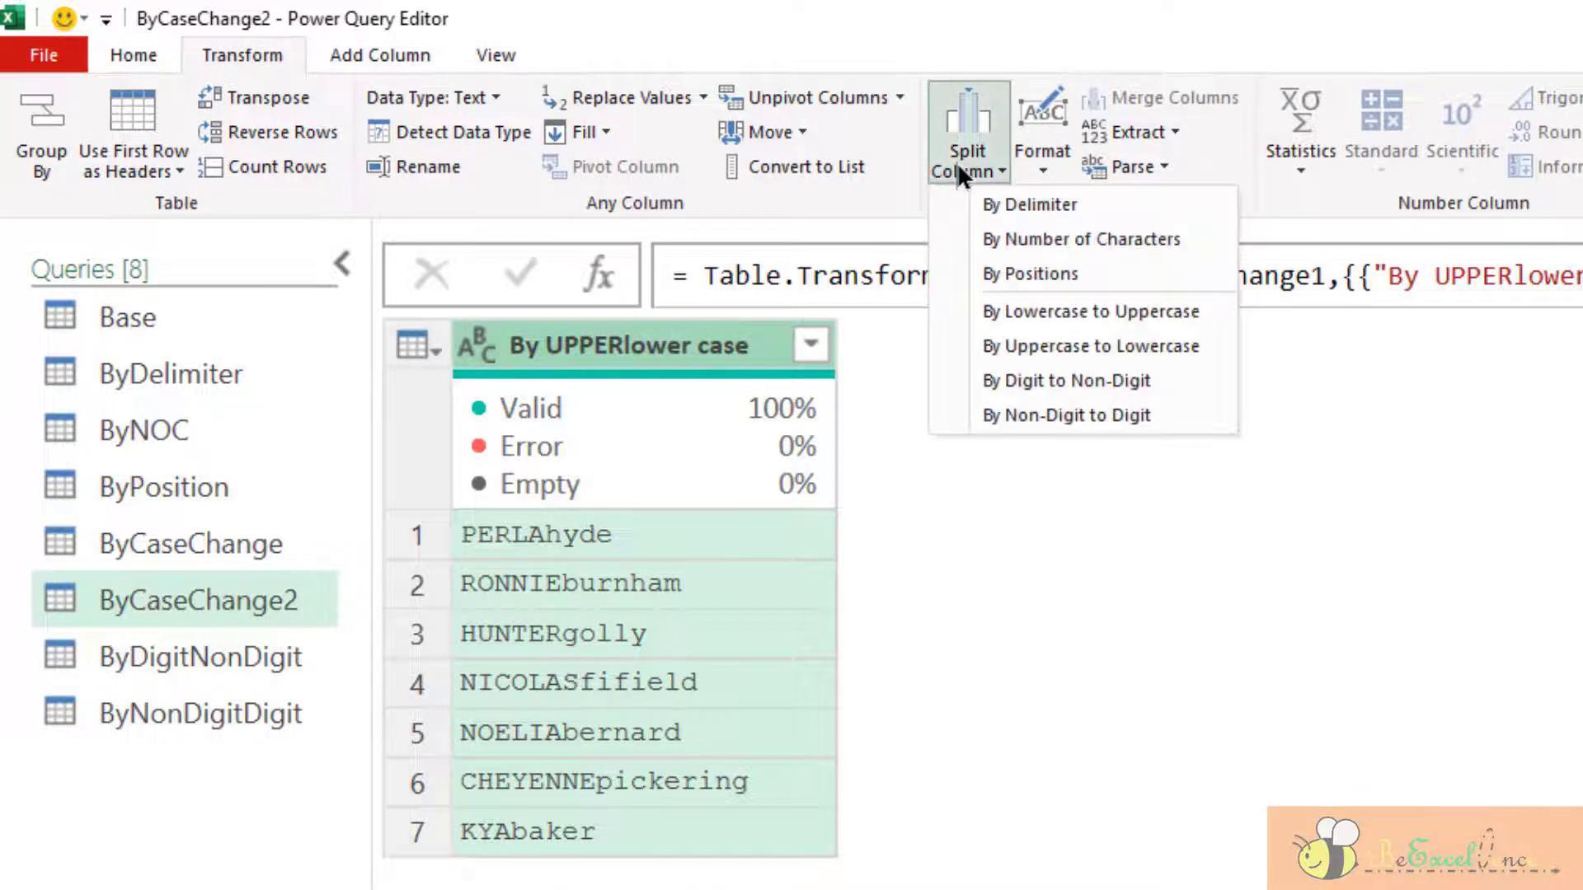
pyautogui.click(1190, 349)
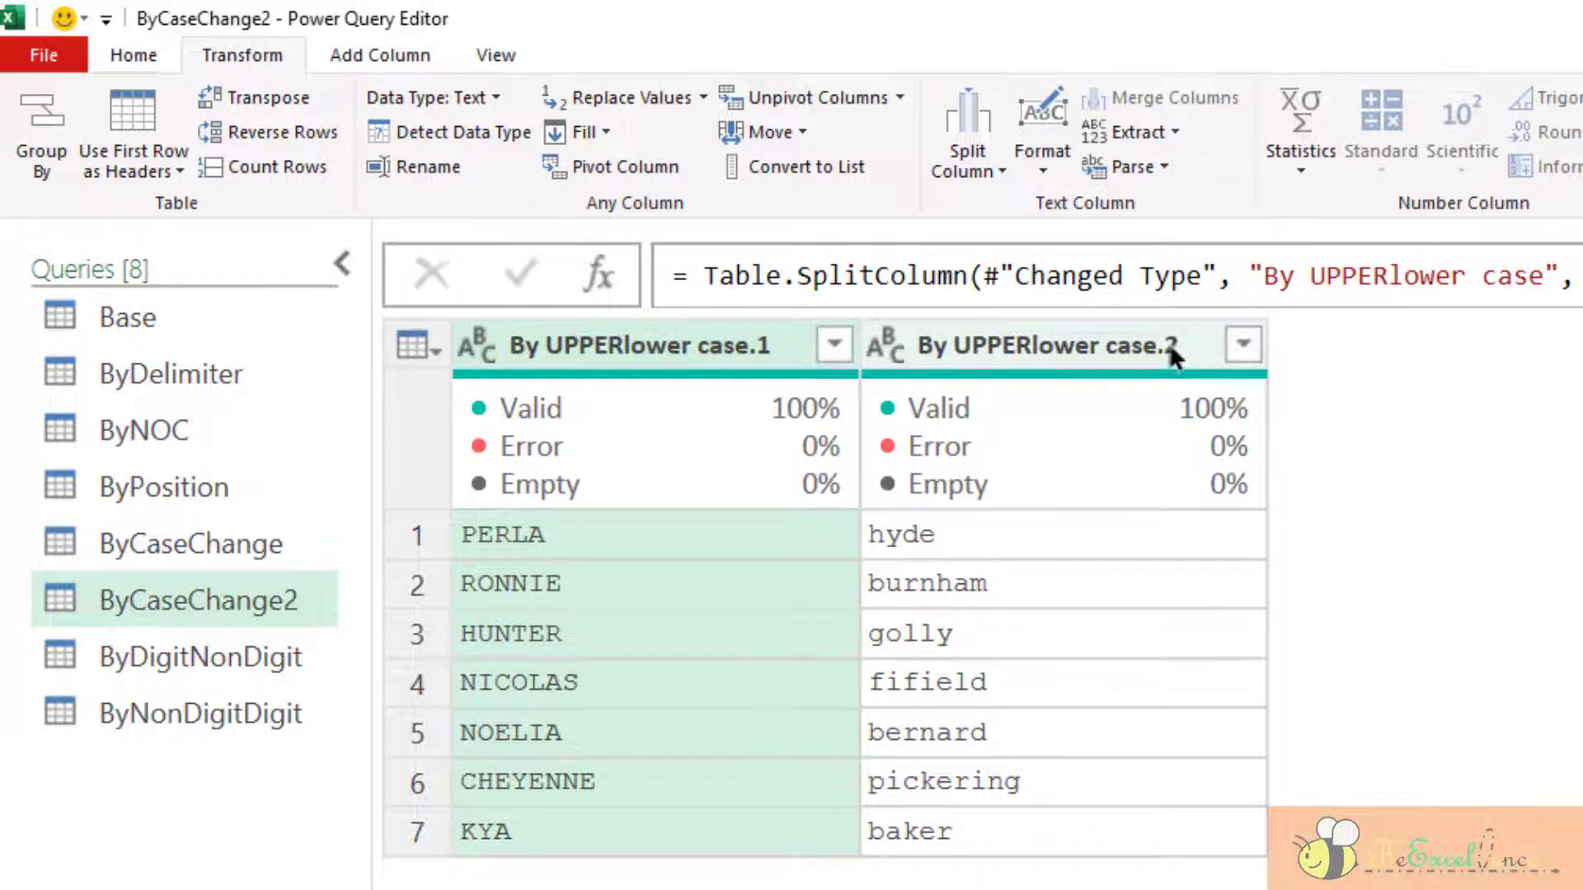
# Capitalize each word in the By UPPERlower case.2 column.
pyautogui.click(1171, 347)
pyautogui.rightClick(1169, 345)
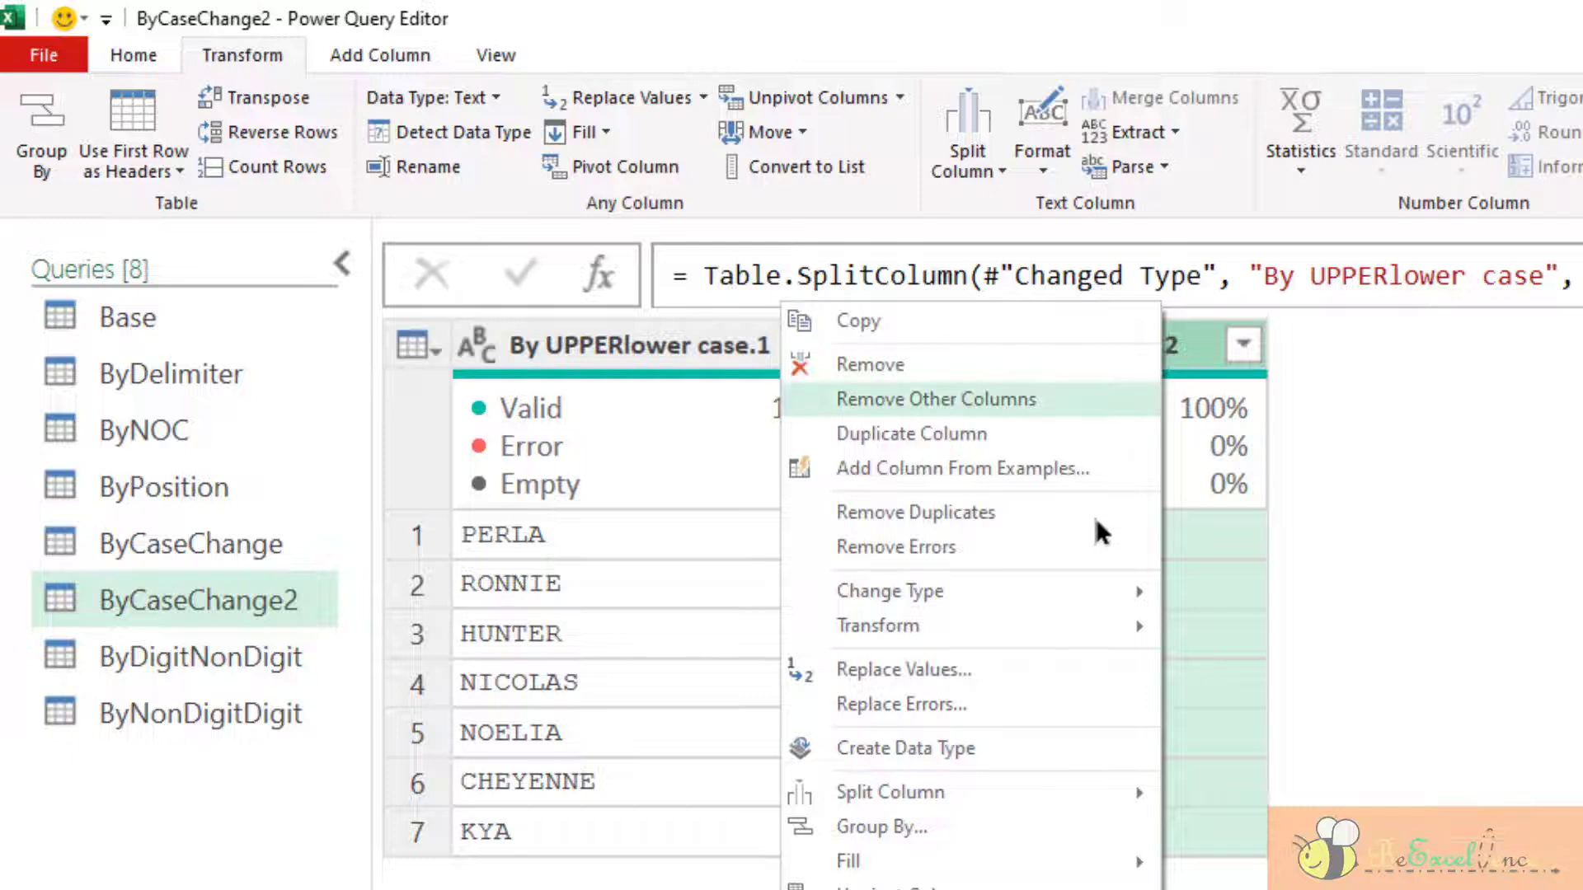
pyautogui.moveTo(1049, 625)
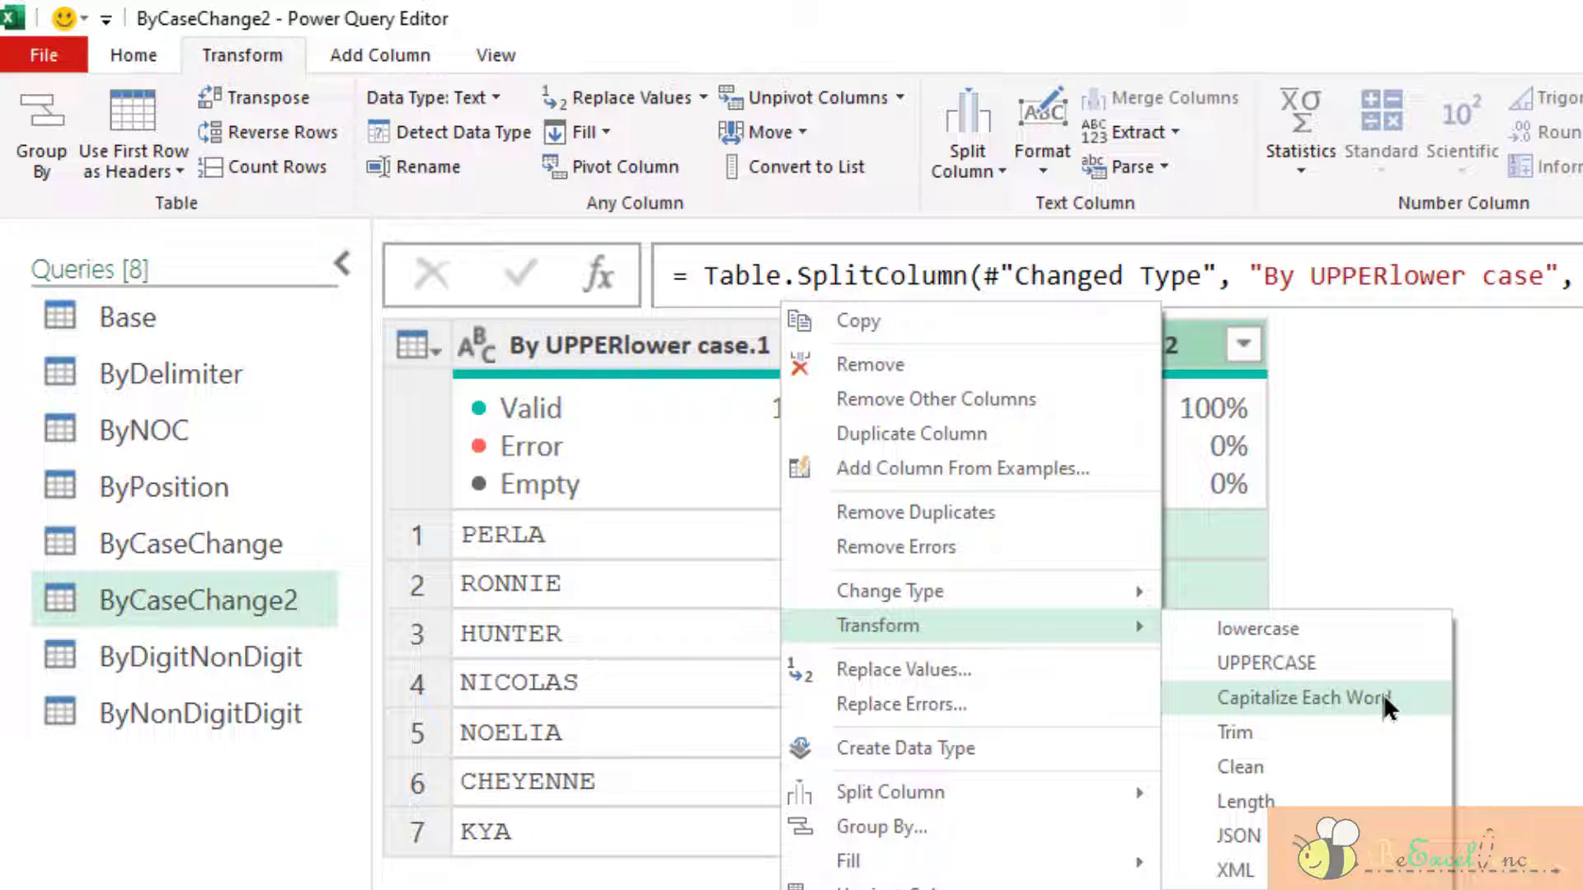
pyautogui.click(1388, 708)
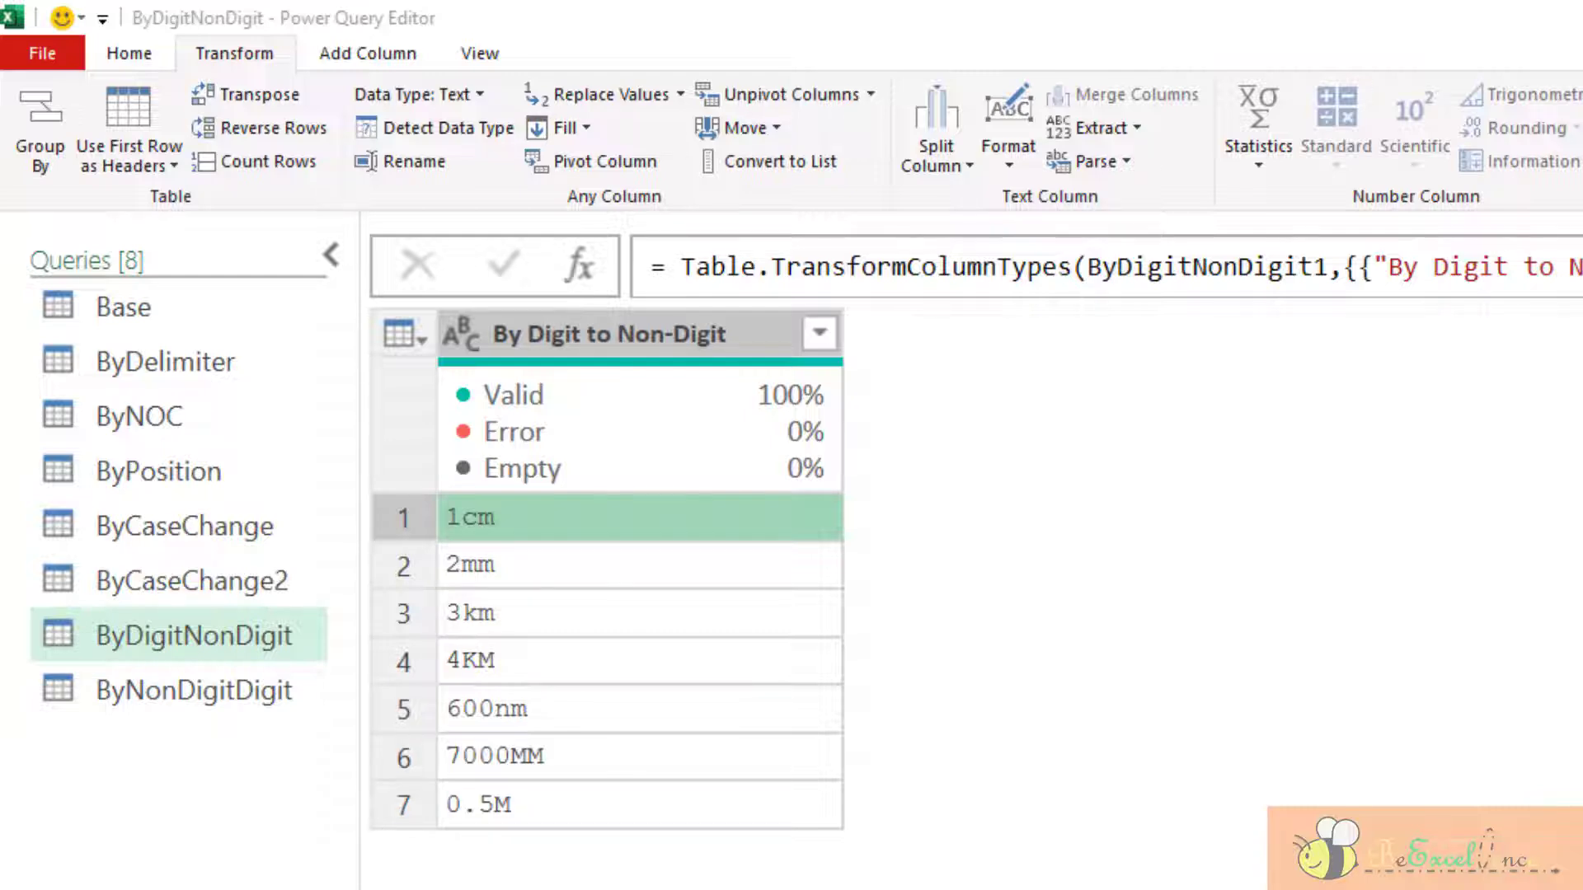
# Split the By Digit to Non-Digit column by digit to non-digit, and check the resulting numbers and units, including the decimal row.
pyautogui.click(638, 333)
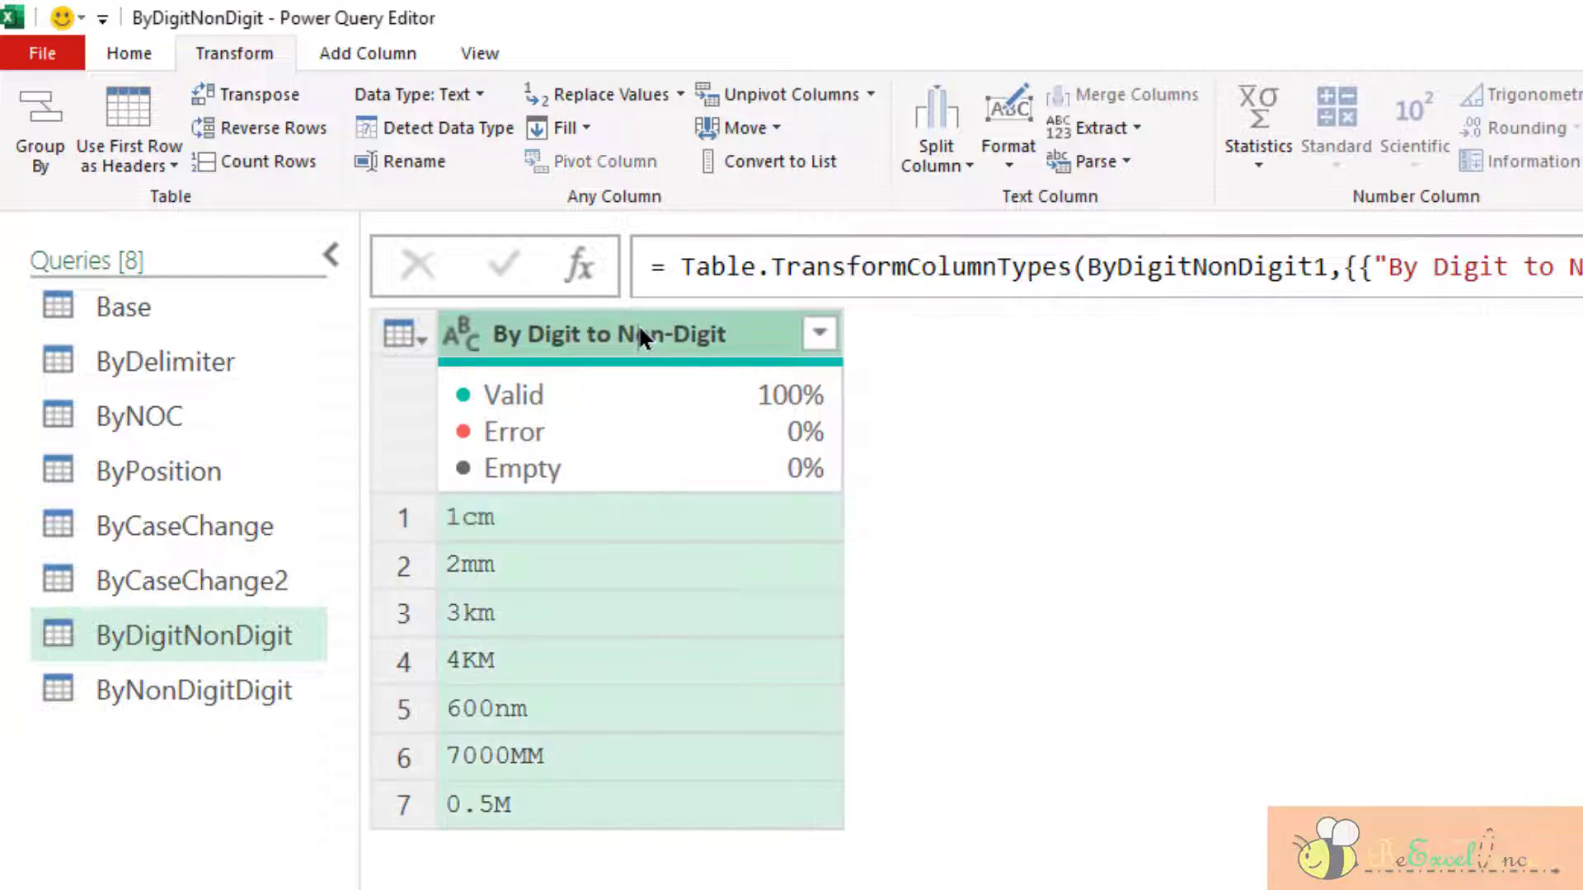
pyautogui.click(927, 153)
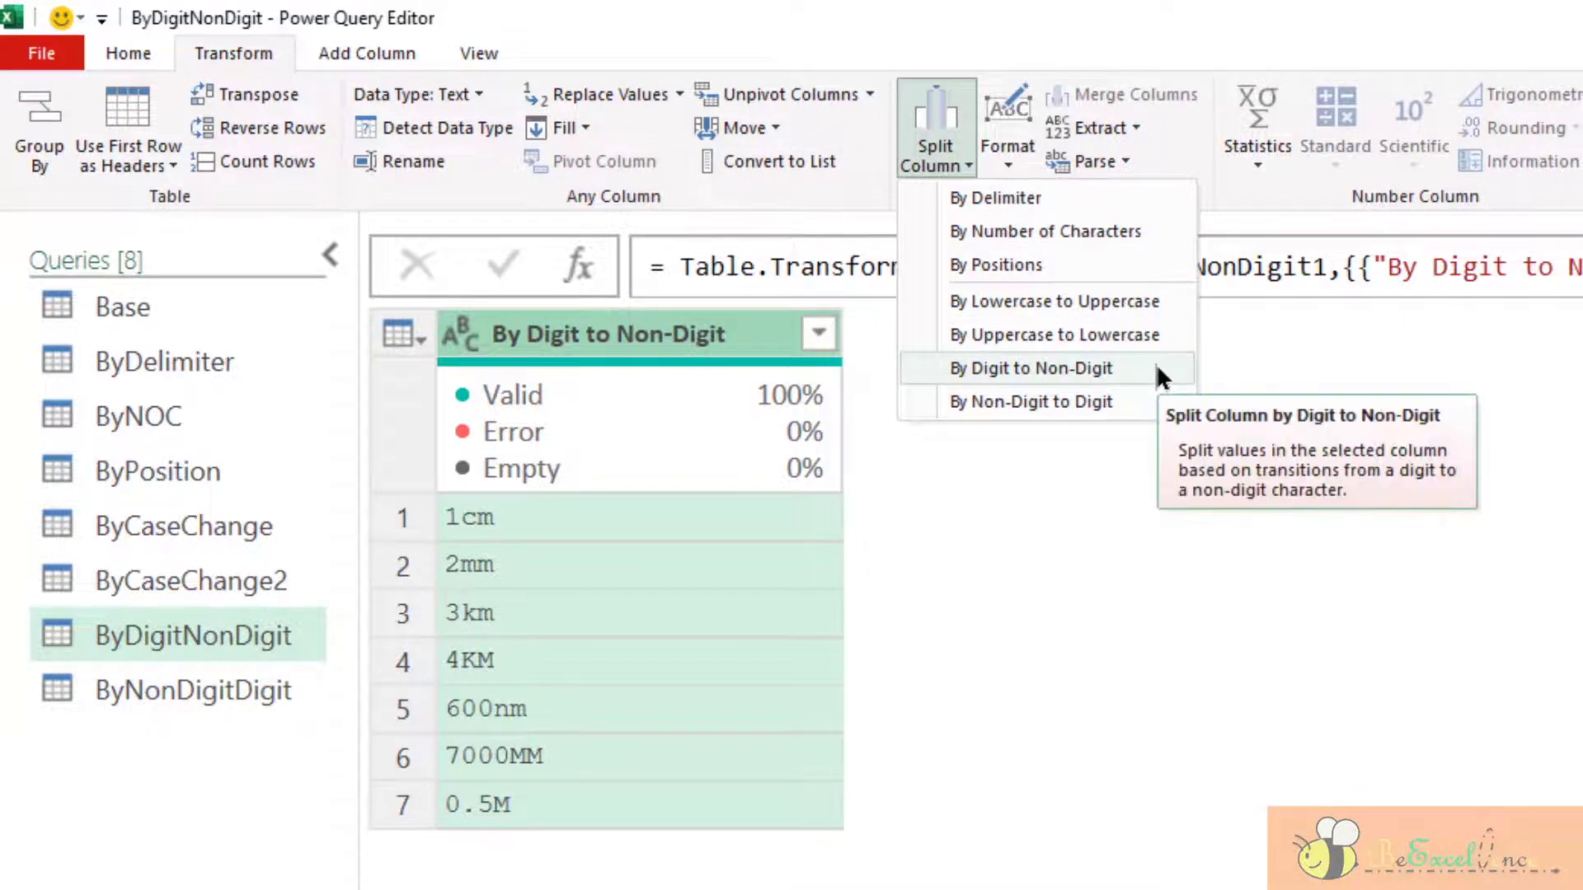
pyautogui.click(969, 371)
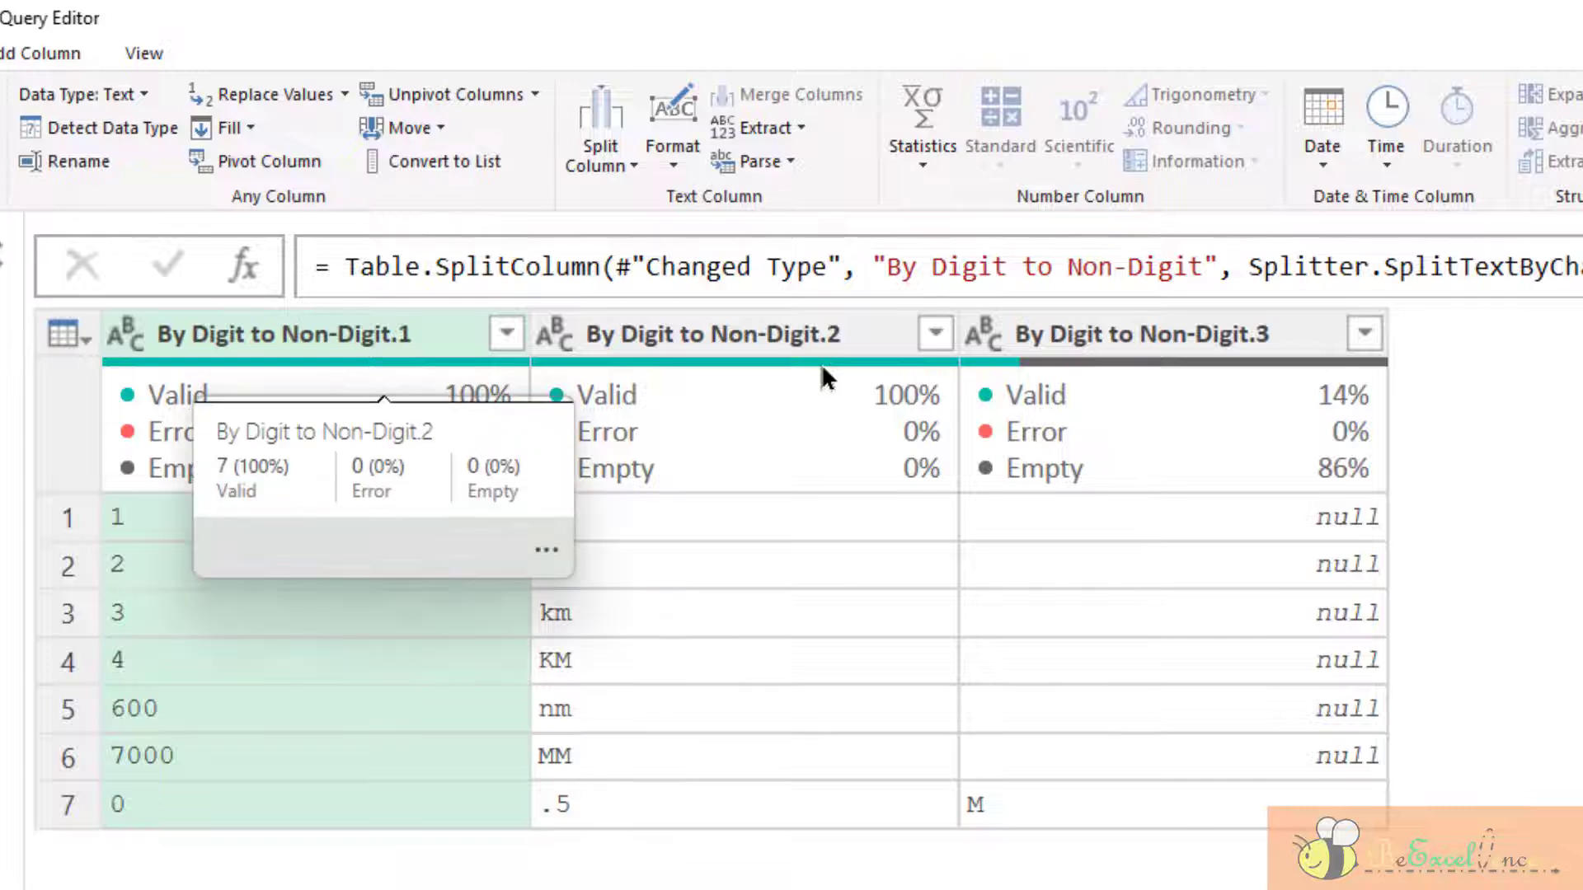
pyautogui.click(784, 511)
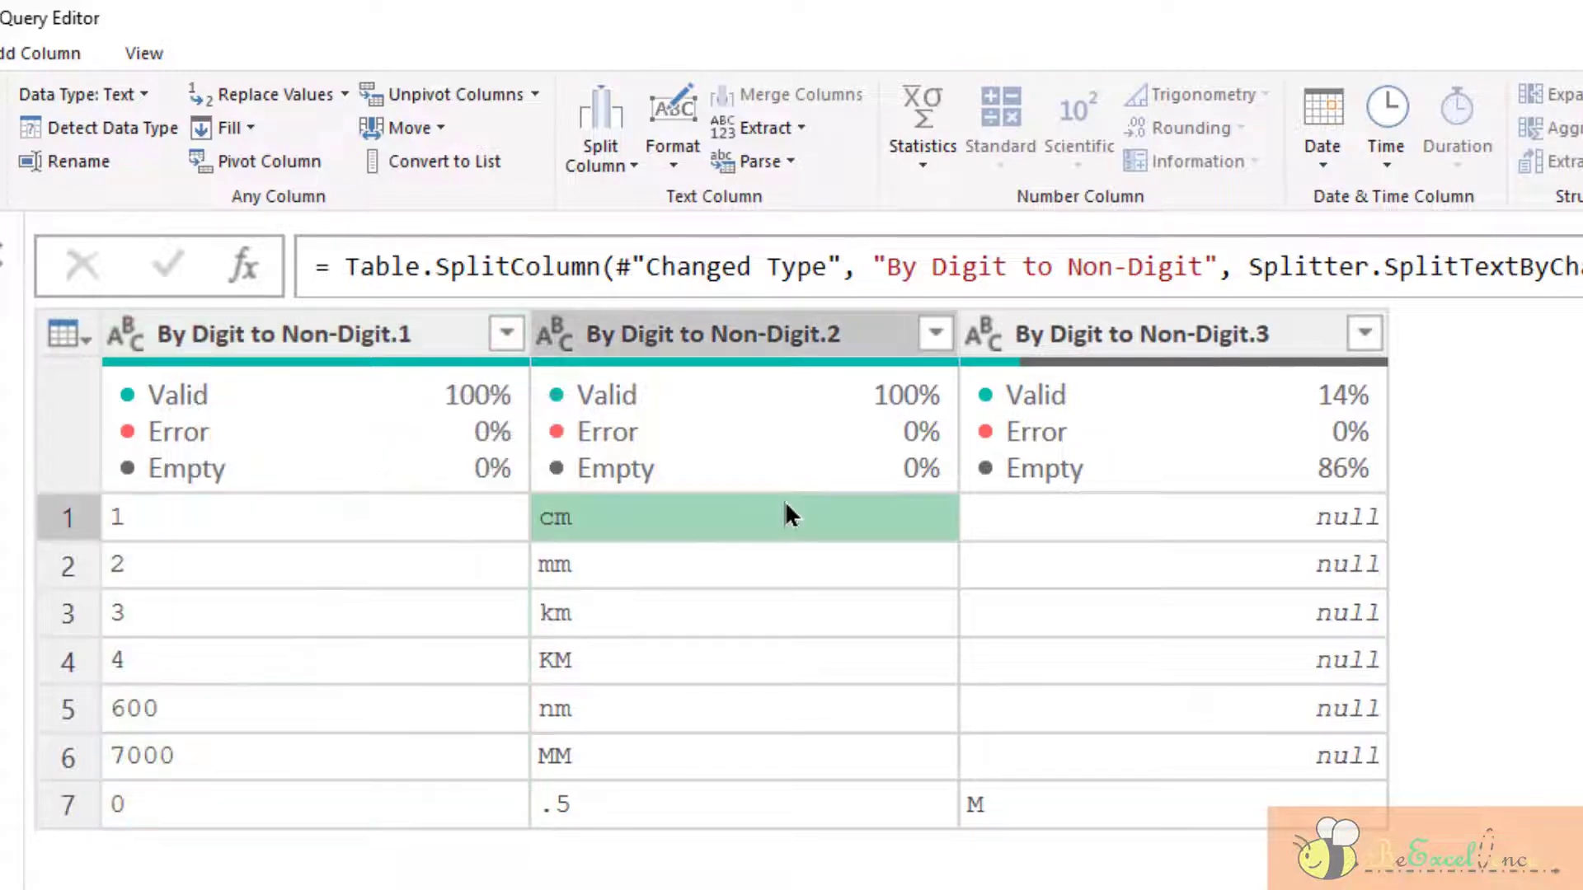
pyautogui.click(798, 566)
pyautogui.click(799, 610)
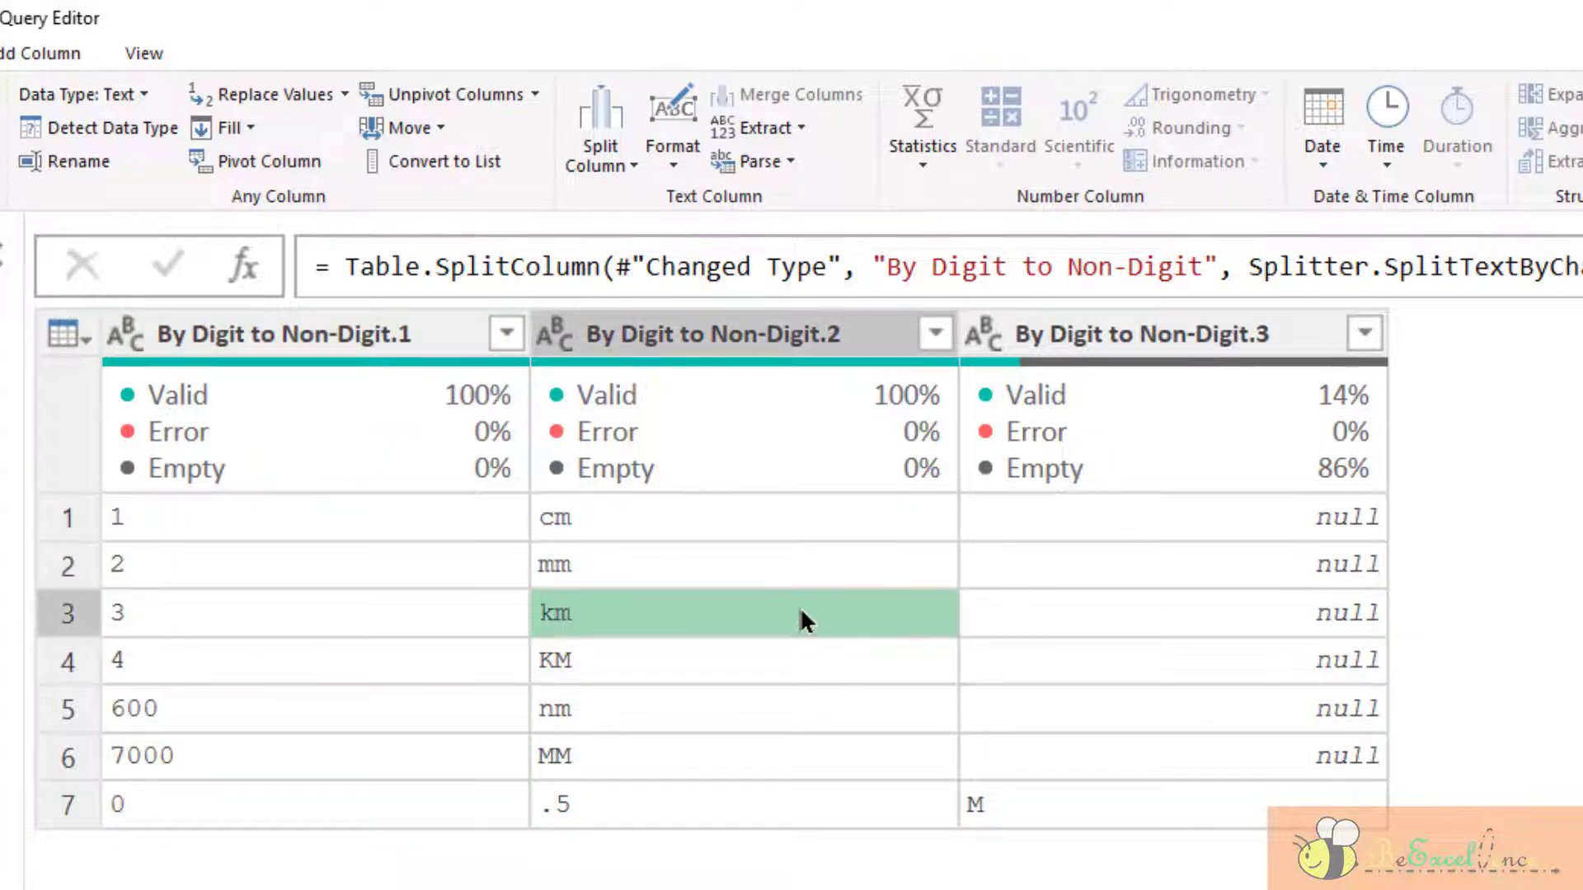
pyautogui.click(805, 661)
pyautogui.click(356, 810)
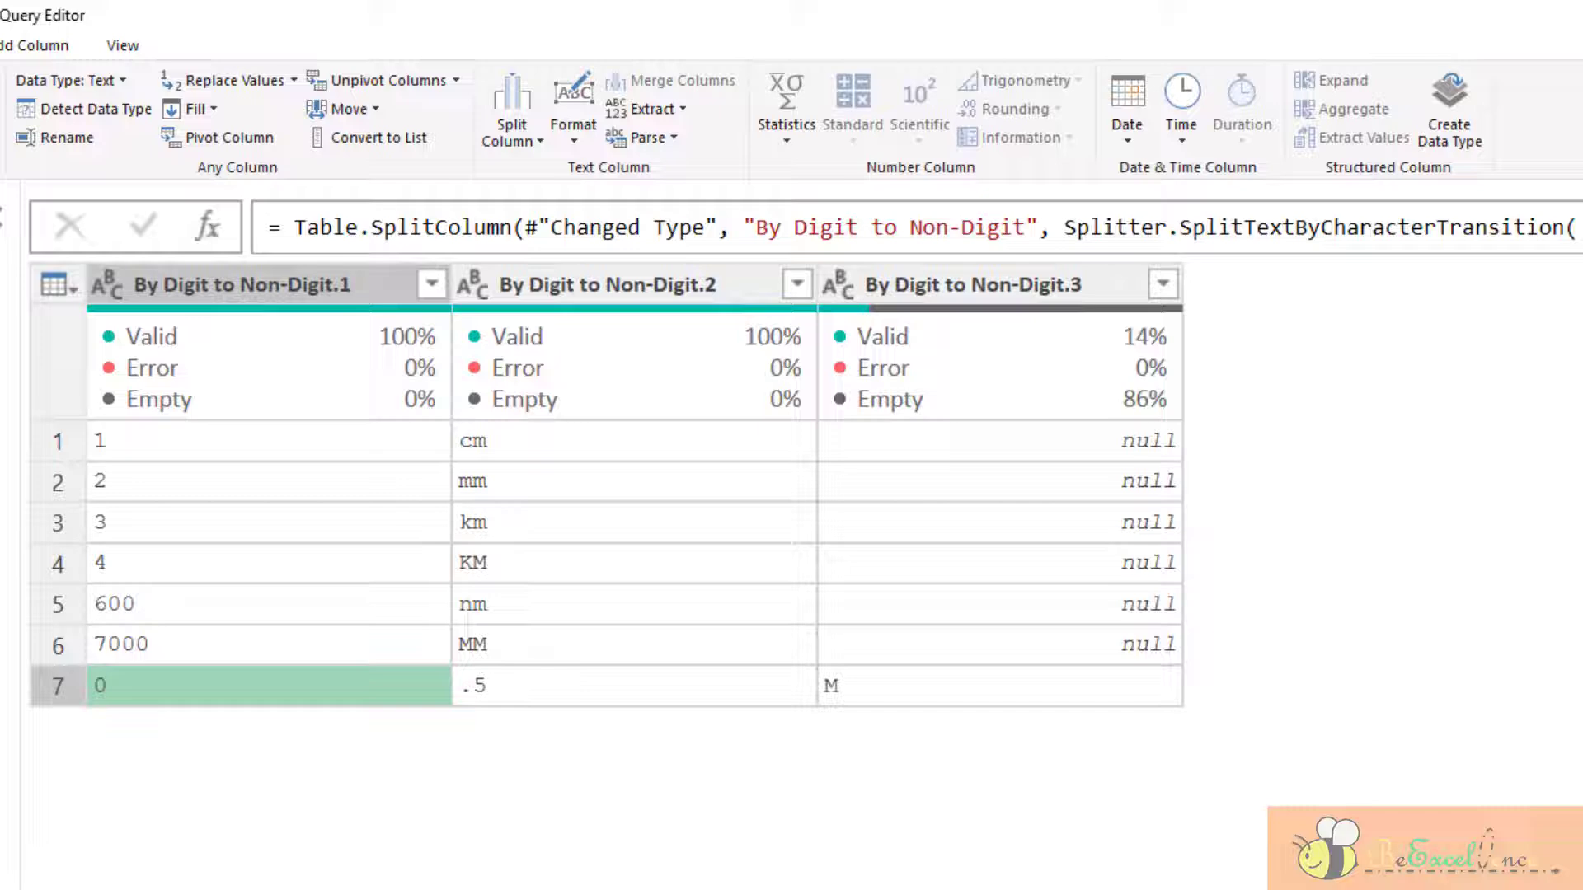
# Expand the formula and add "," and "." after "0".."9" in the List.Contains list of the digit to non-digit split, and apply it.
pyautogui.click(1576, 224)
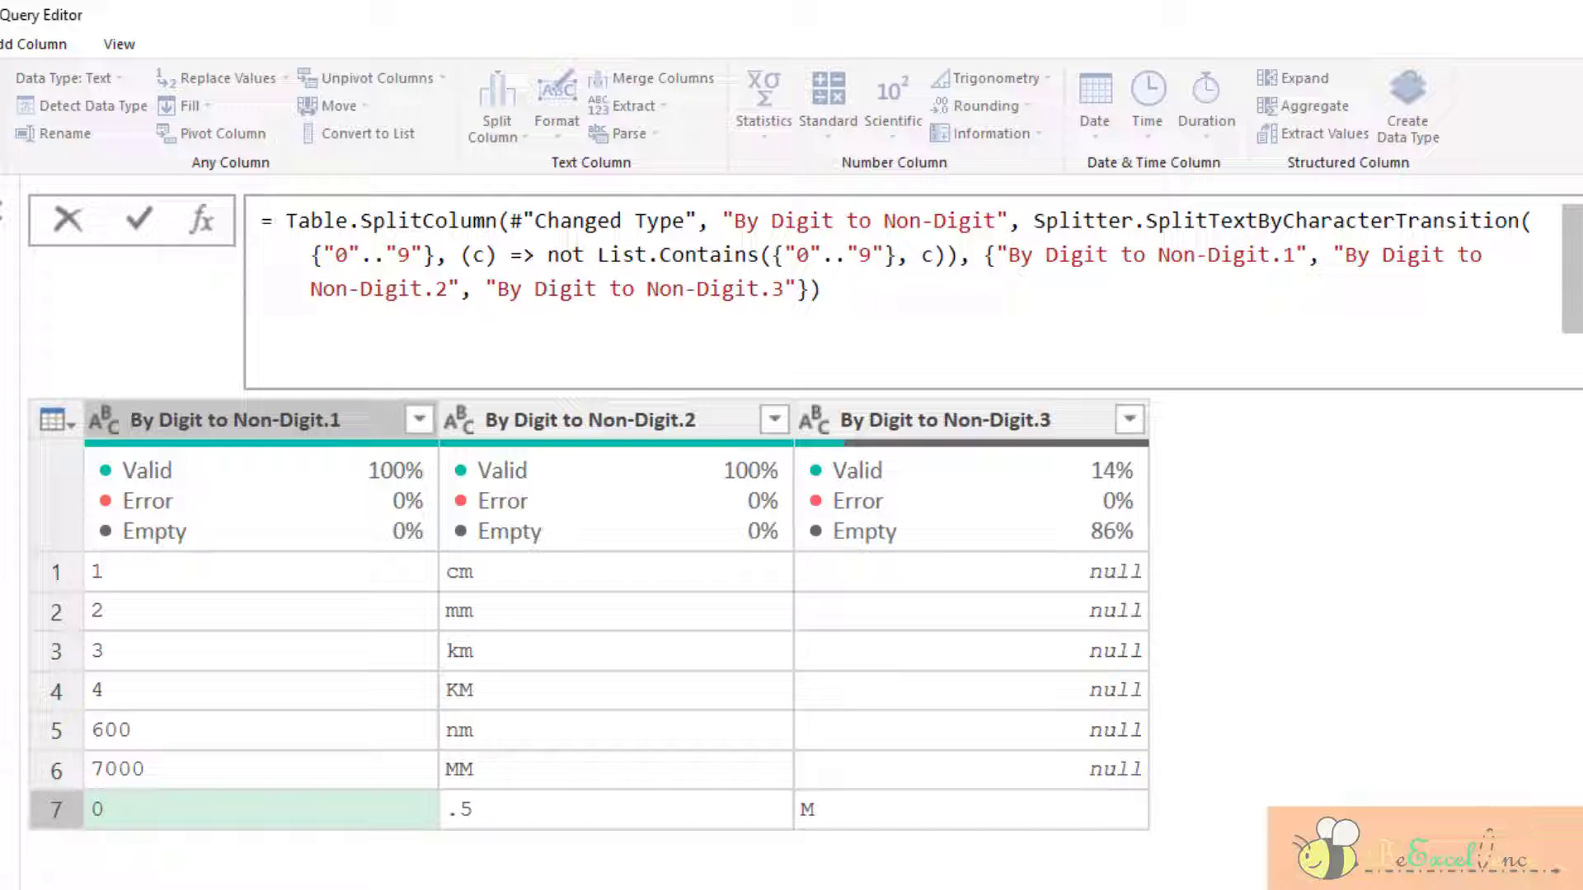
pyautogui.click(1540, 220)
pyautogui.moveTo(1425, 219)
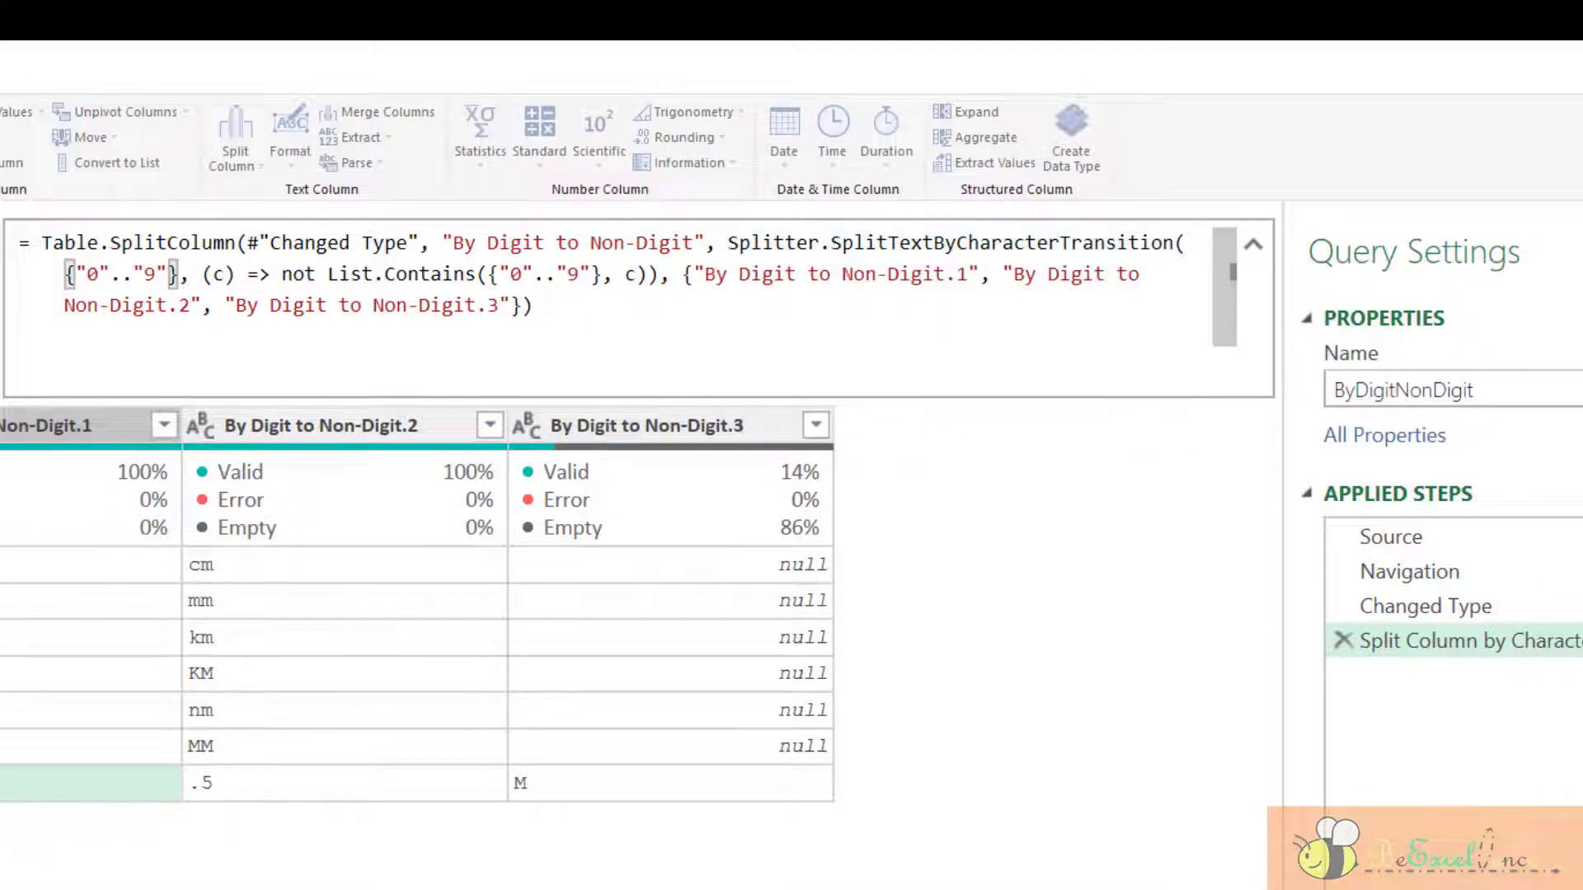
pyautogui.click(156, 274)
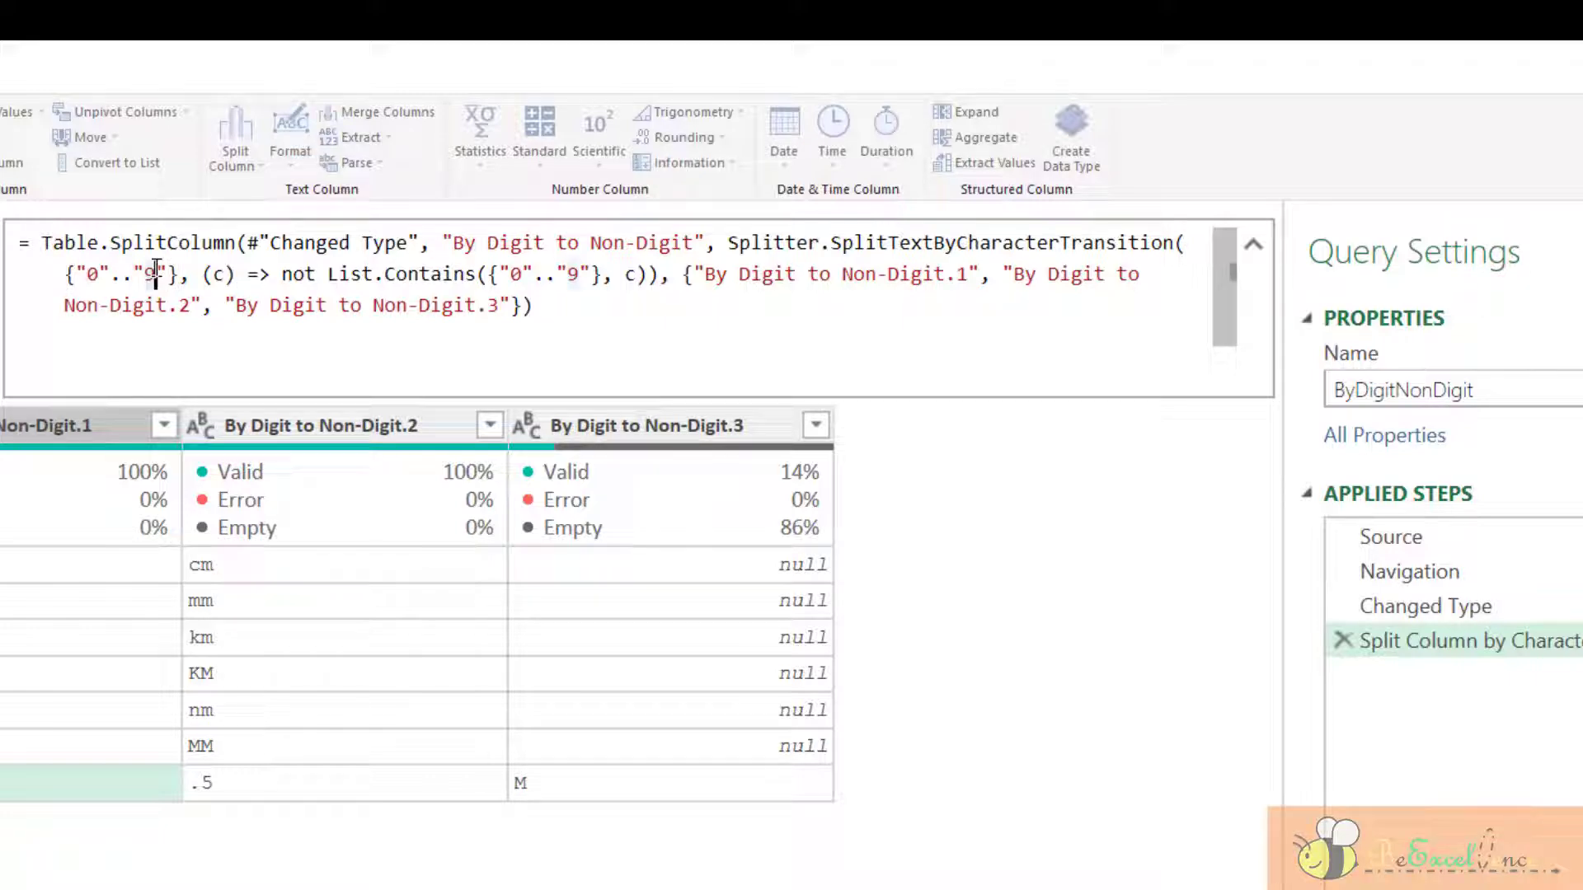
pyautogui.click(581, 273)
pyautogui.press('Right')
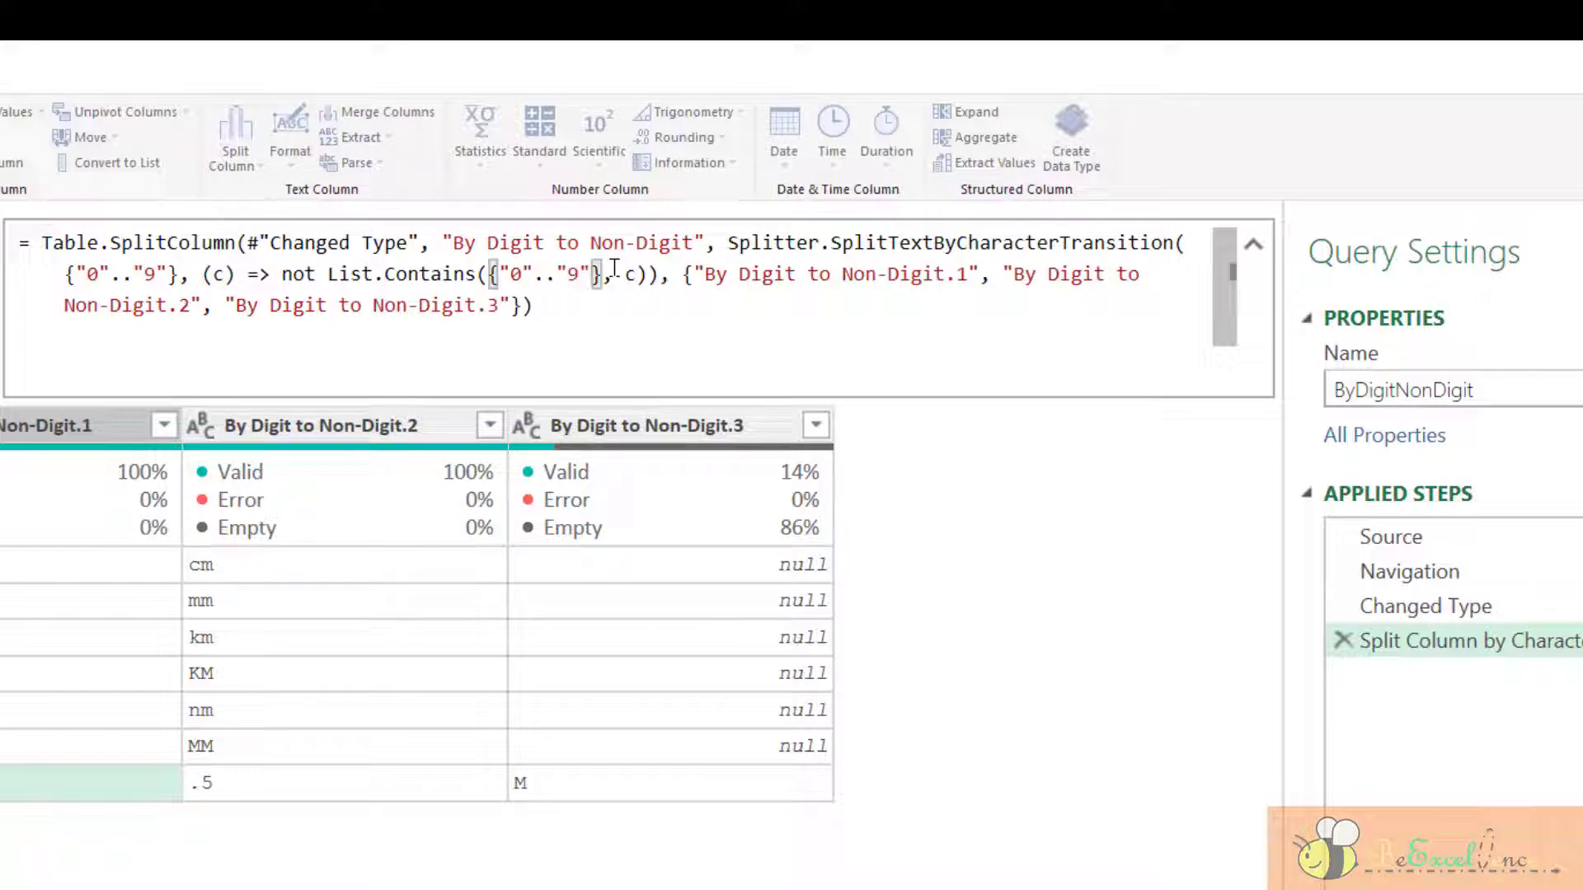
pyautogui.write(', "')
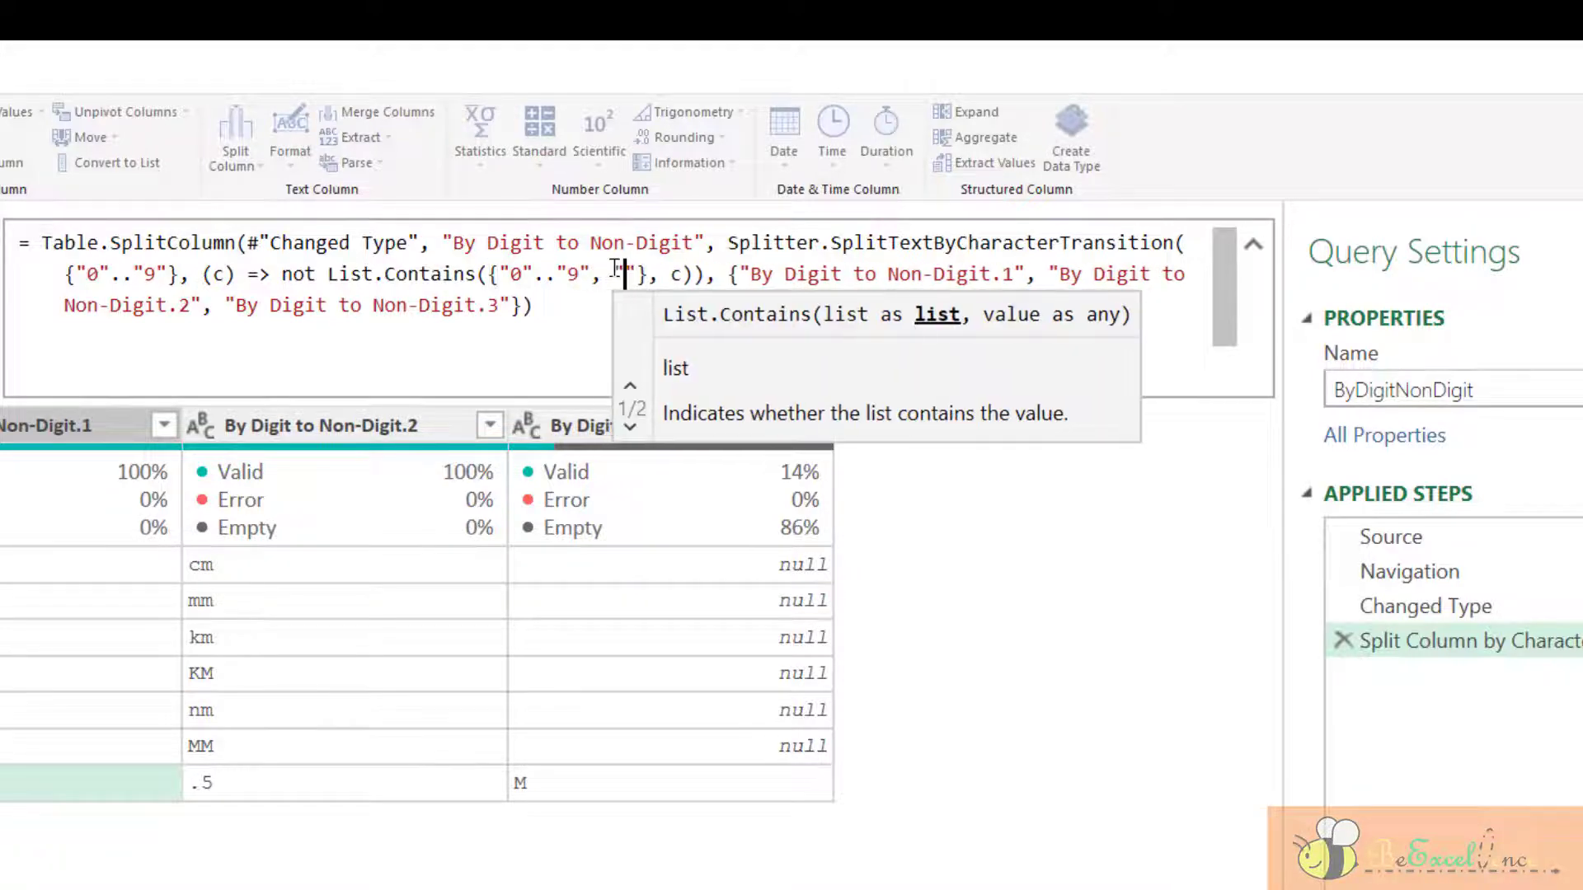
pyautogui.write(',", ')
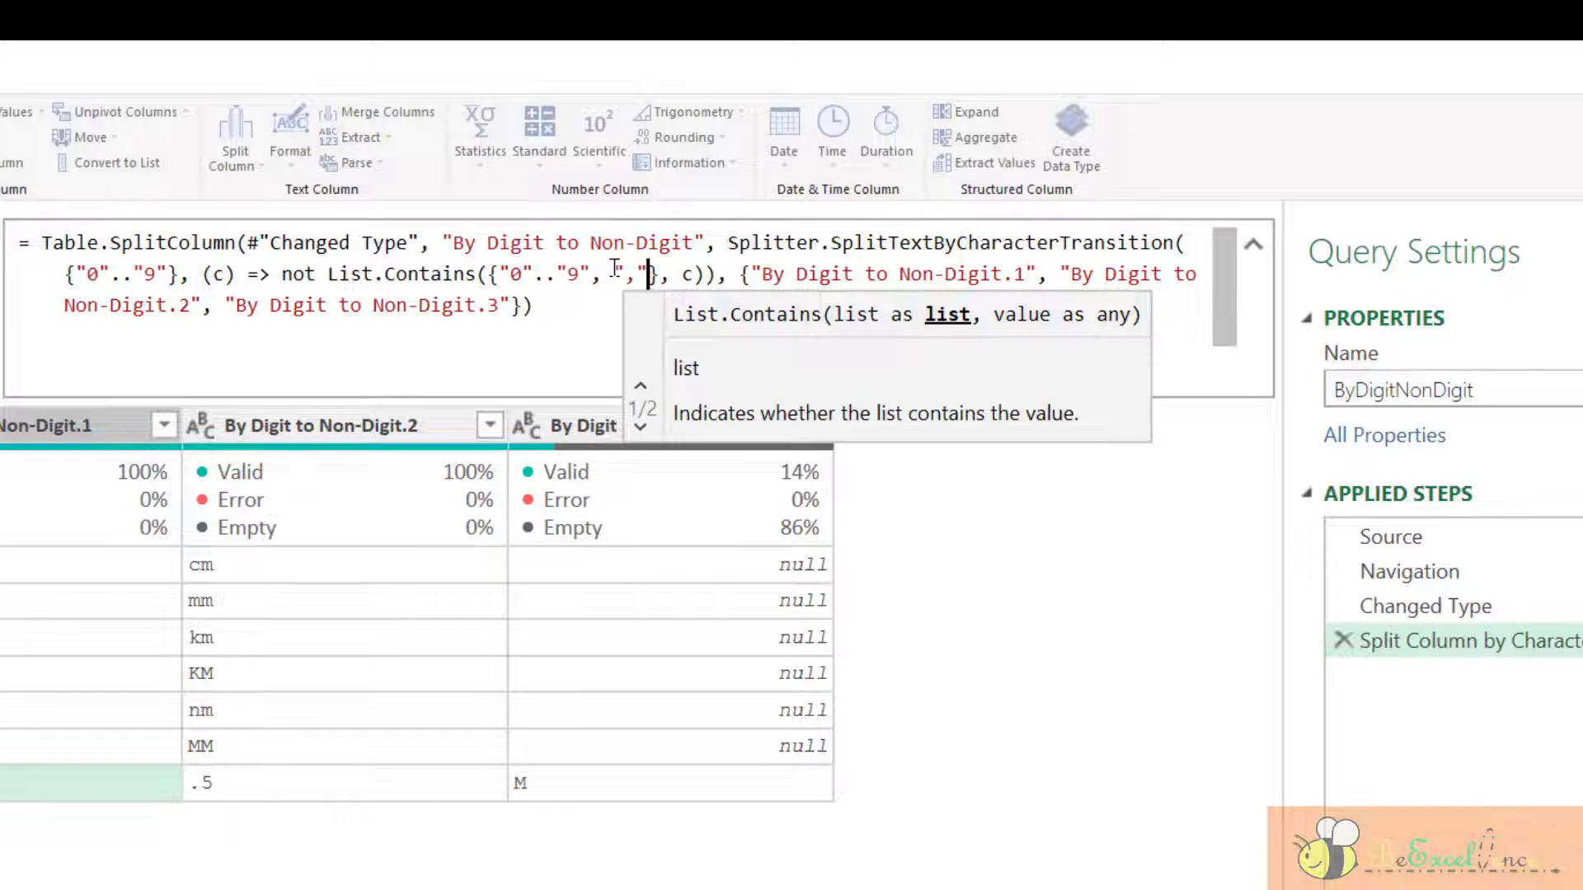
pyautogui.write('".')
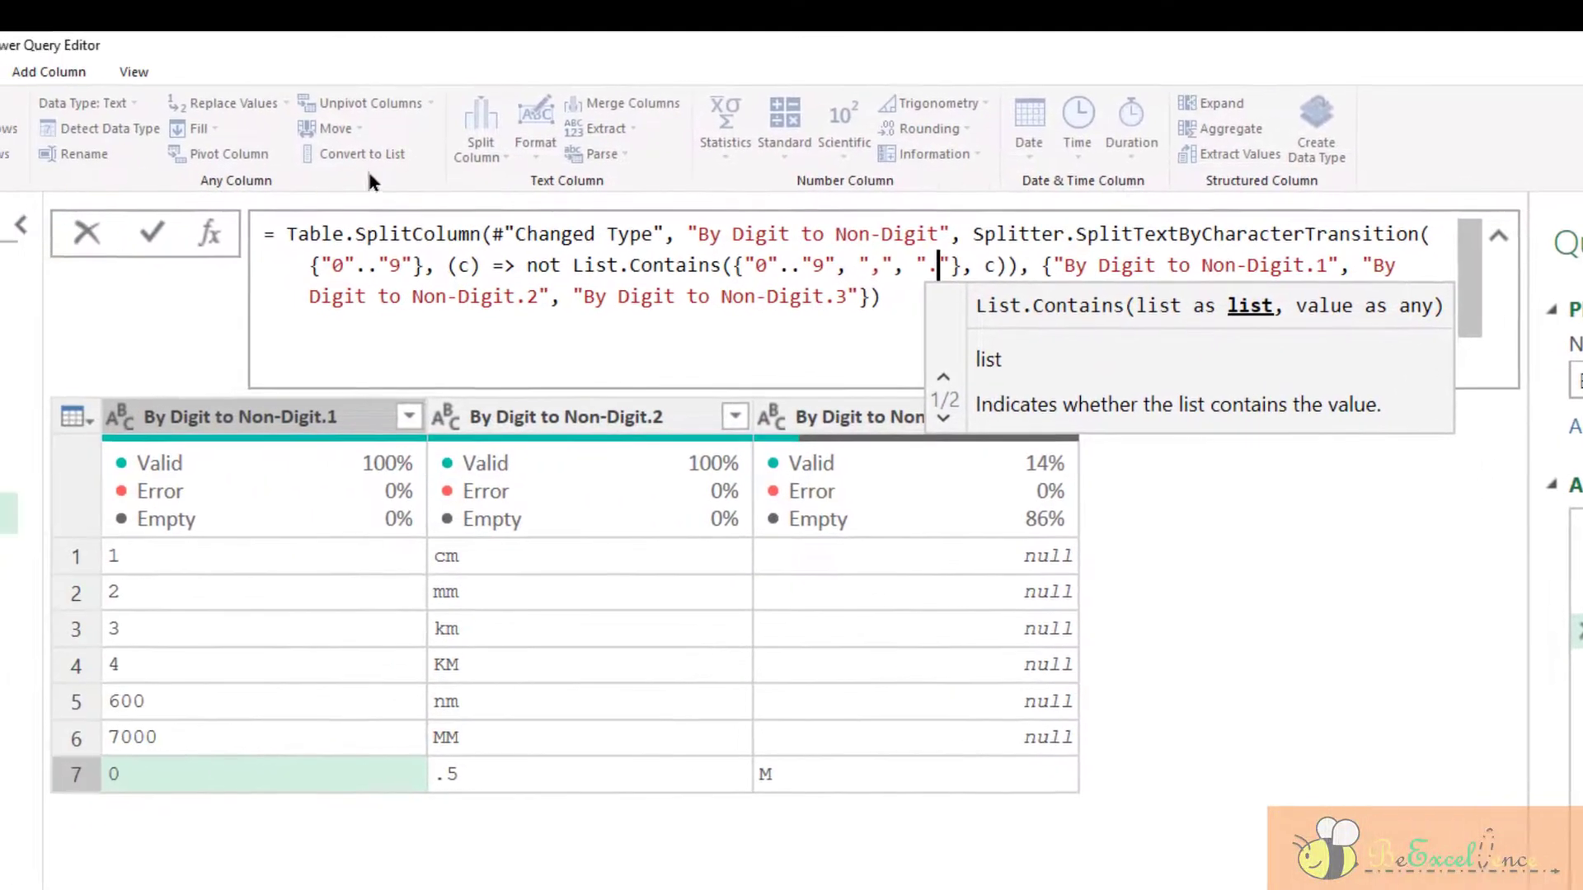
pyautogui.click(160, 234)
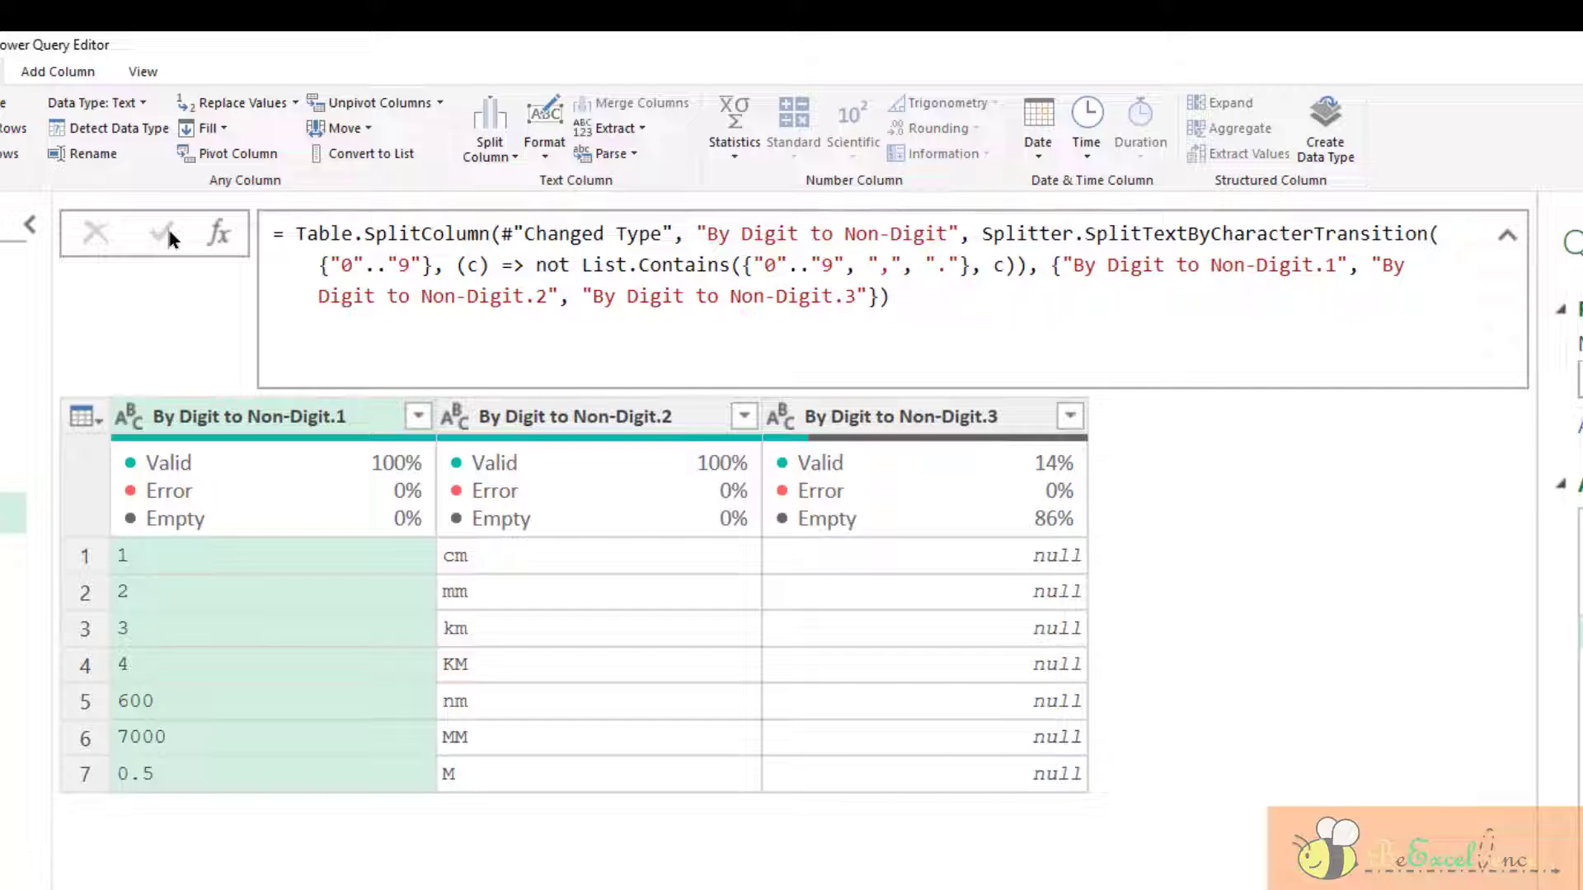
# Remove "By Digit to Non-Digit.3" from the split formula's list of output column names and apply the formula.
pyautogui.click(626, 419)
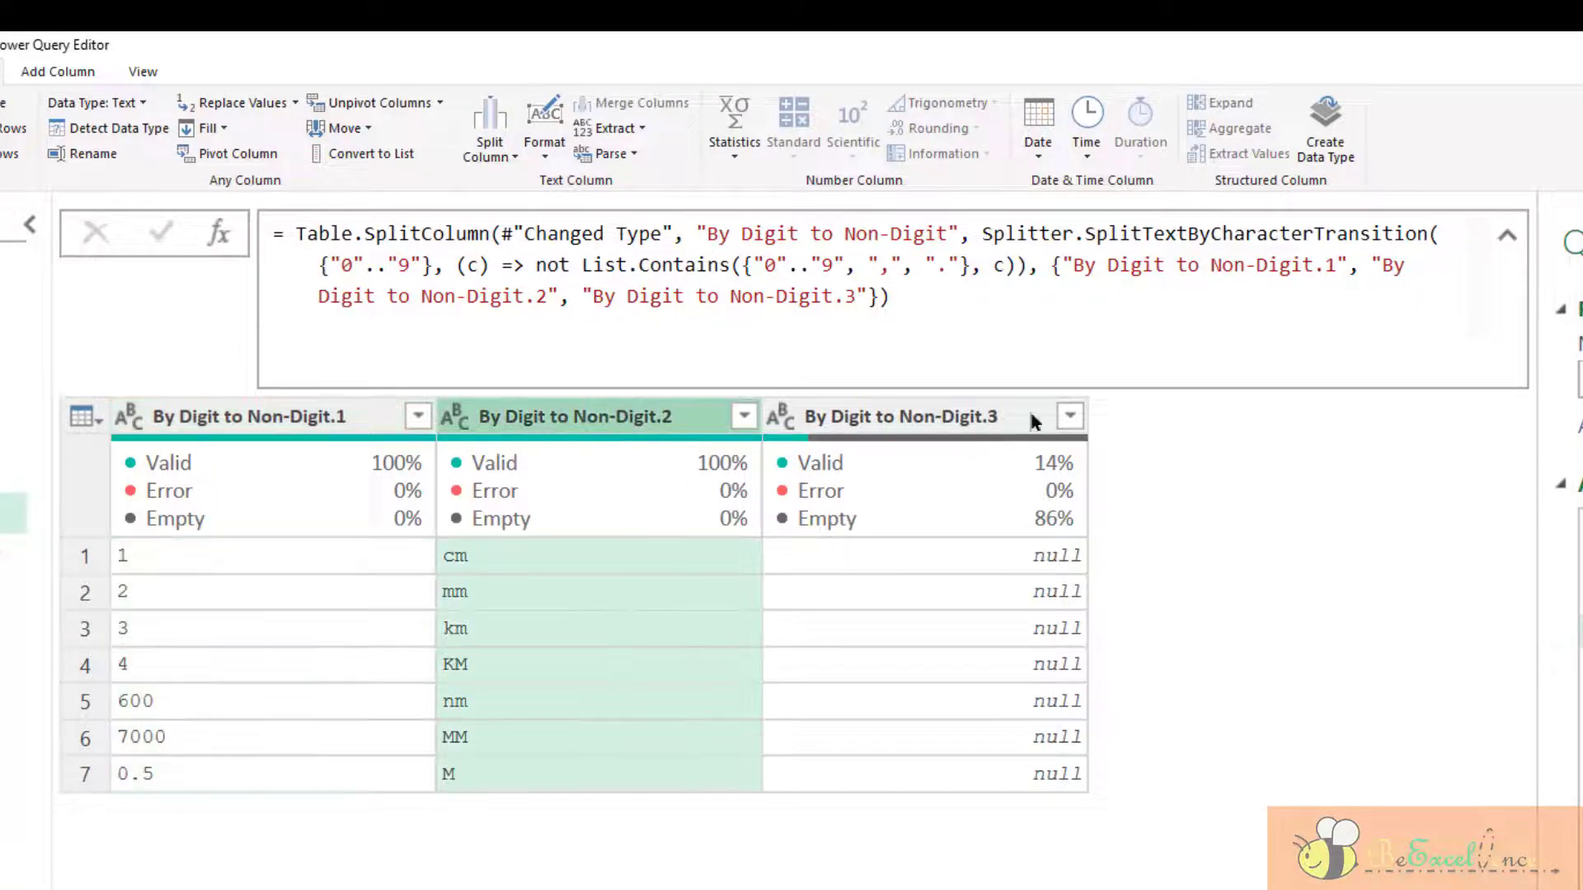
pyautogui.click(348, 413)
pyautogui.click(540, 416)
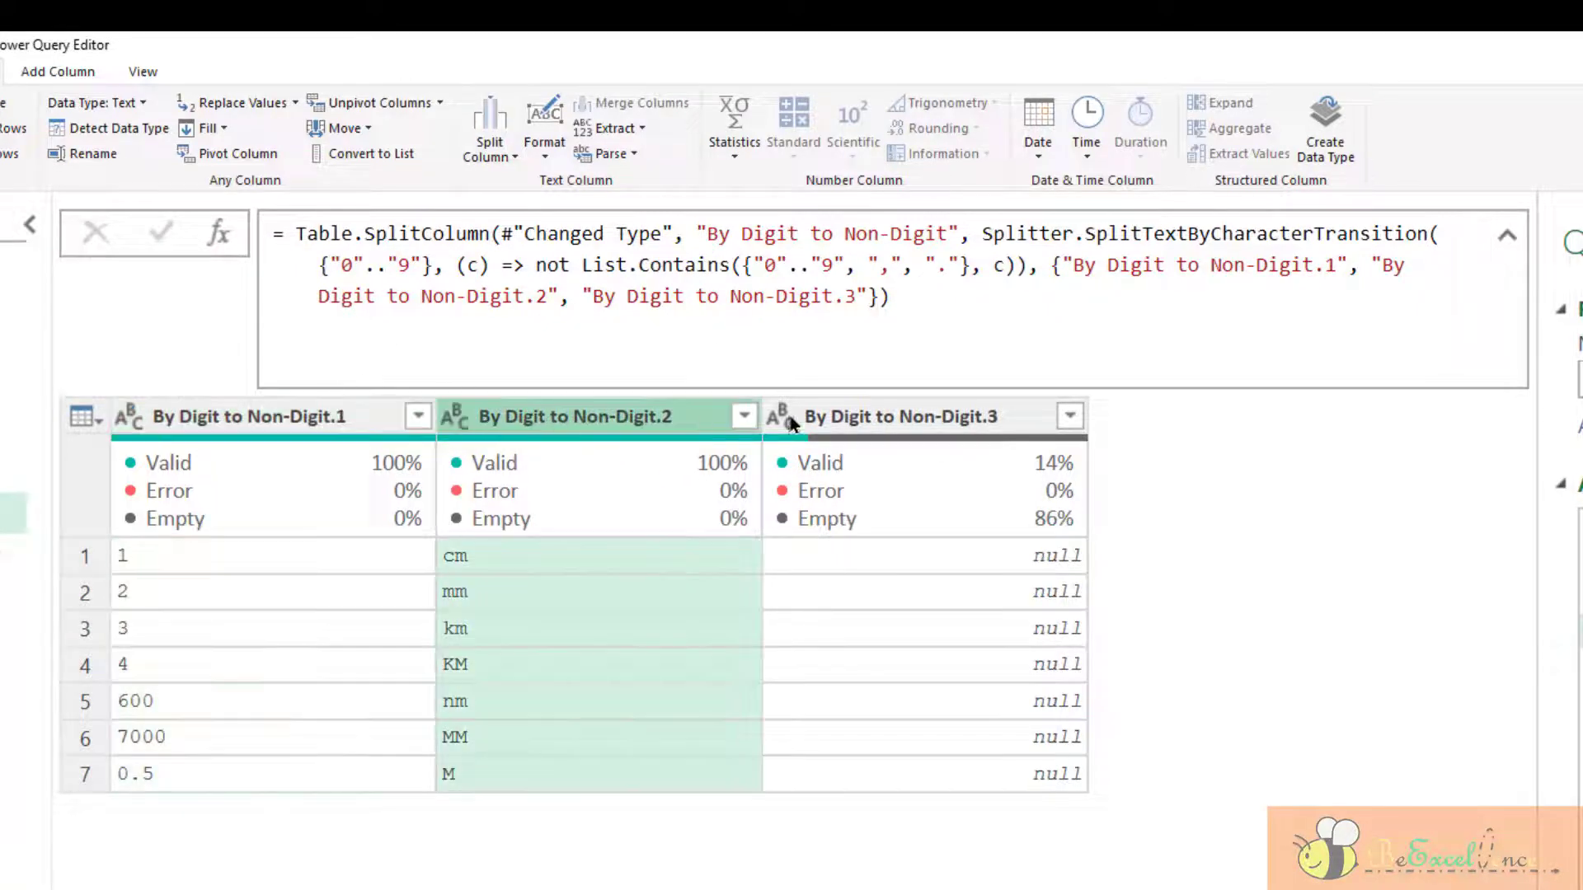
pyautogui.click(881, 417)
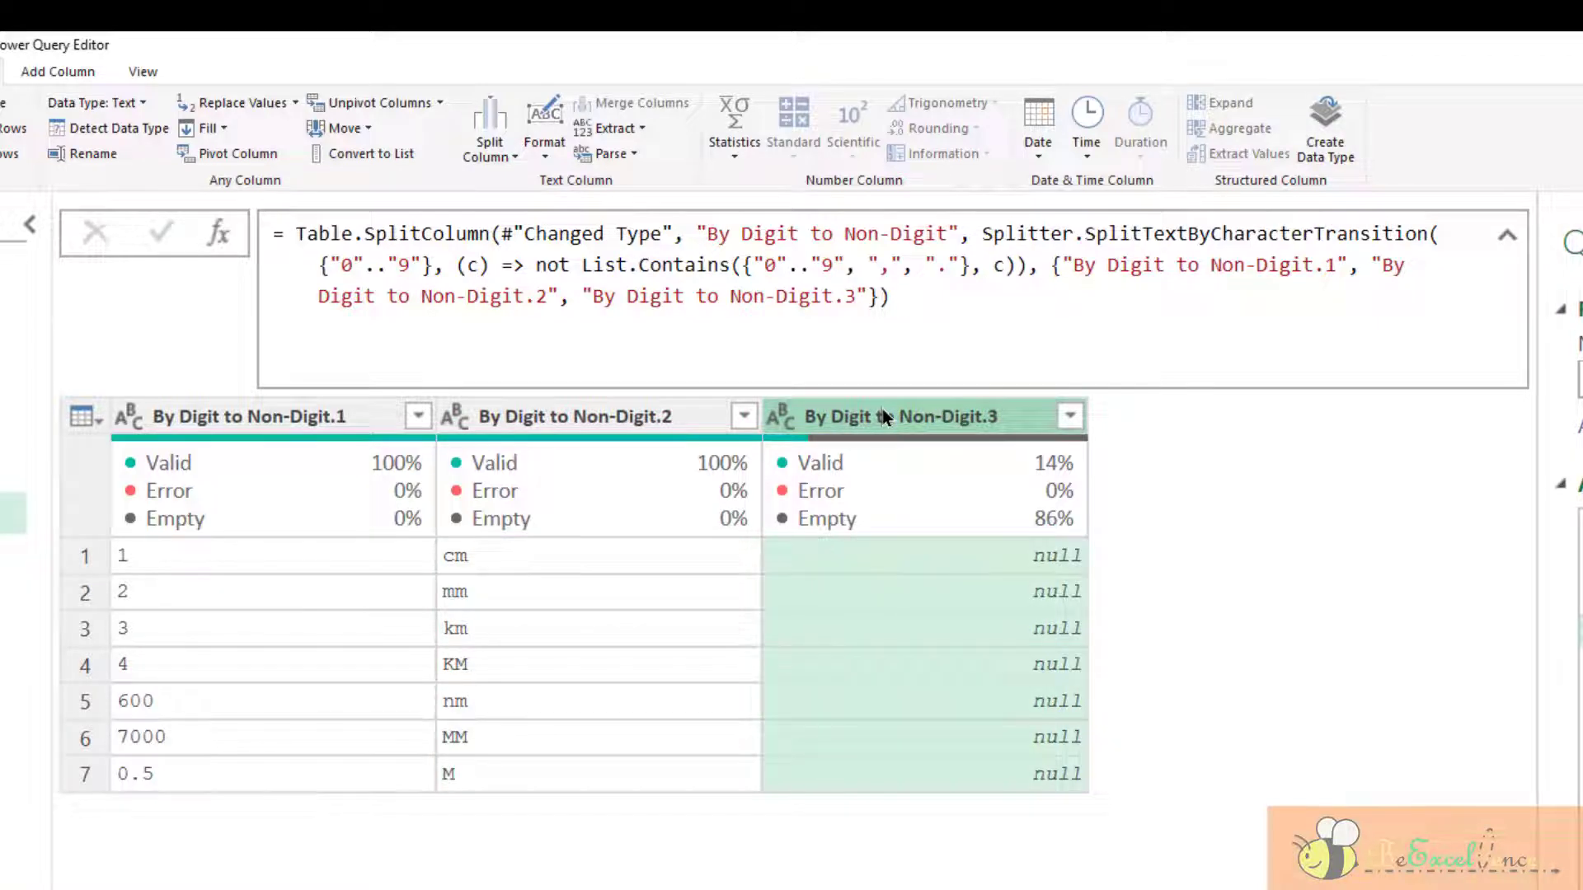
pyautogui.click(869, 298)
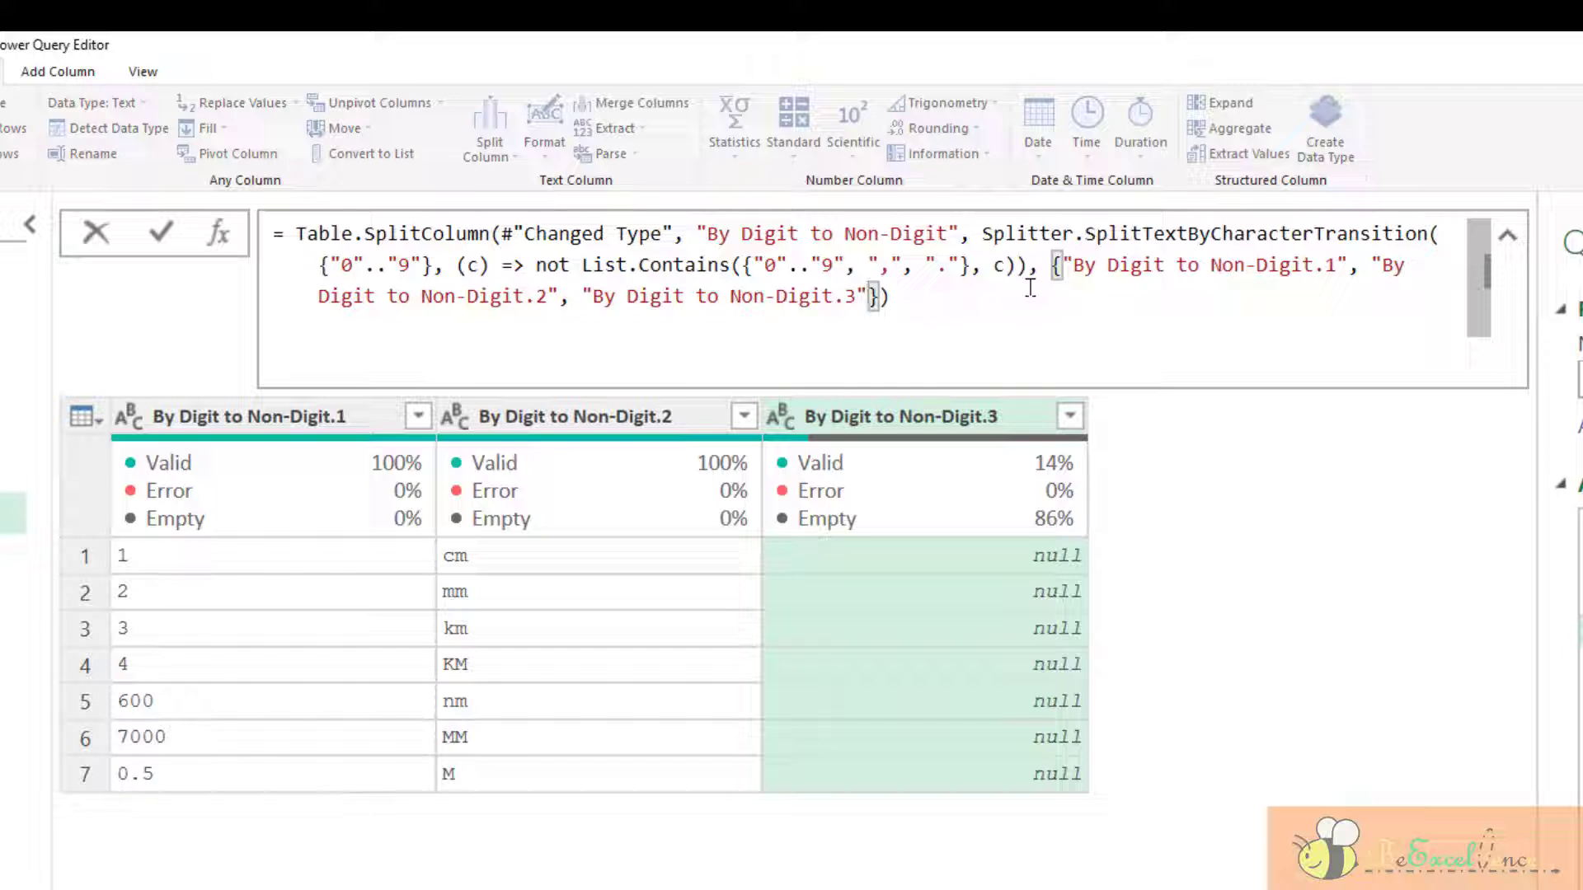
pyautogui.press('BackSpace')
pyautogui.press('BackSpace')
pyautogui.press('BackSpace')
pyautogui.press('BackSpace')
pyautogui.press('BackSpace')
pyautogui.press('BackSpace')
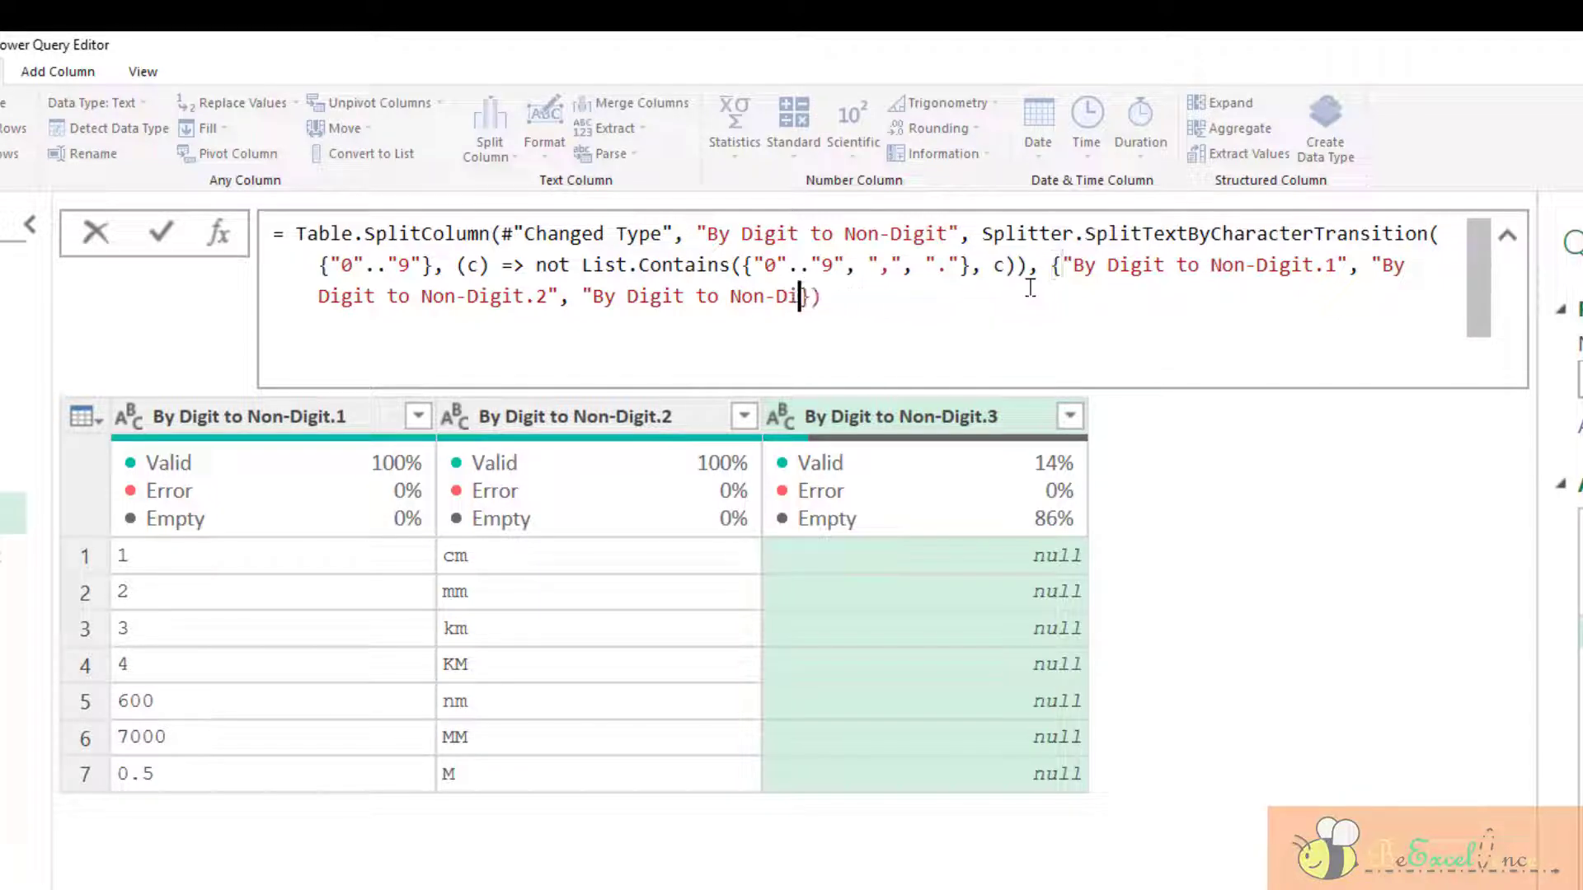
pyautogui.press('BackSpace')
pyautogui.press('BackSpace')
pyautogui.press('BackSpace')
pyautogui.press('BackSpace')
pyautogui.press('BackSpace')
pyautogui.press('BackSpace')
pyautogui.press('BackSpace')
pyautogui.press('BackSpace')
pyautogui.press('BackSpace')
pyautogui.press('BackSpace')
pyautogui.press('BackSpace')
pyautogui.press('BackSpace')
pyautogui.press('BackSpace')
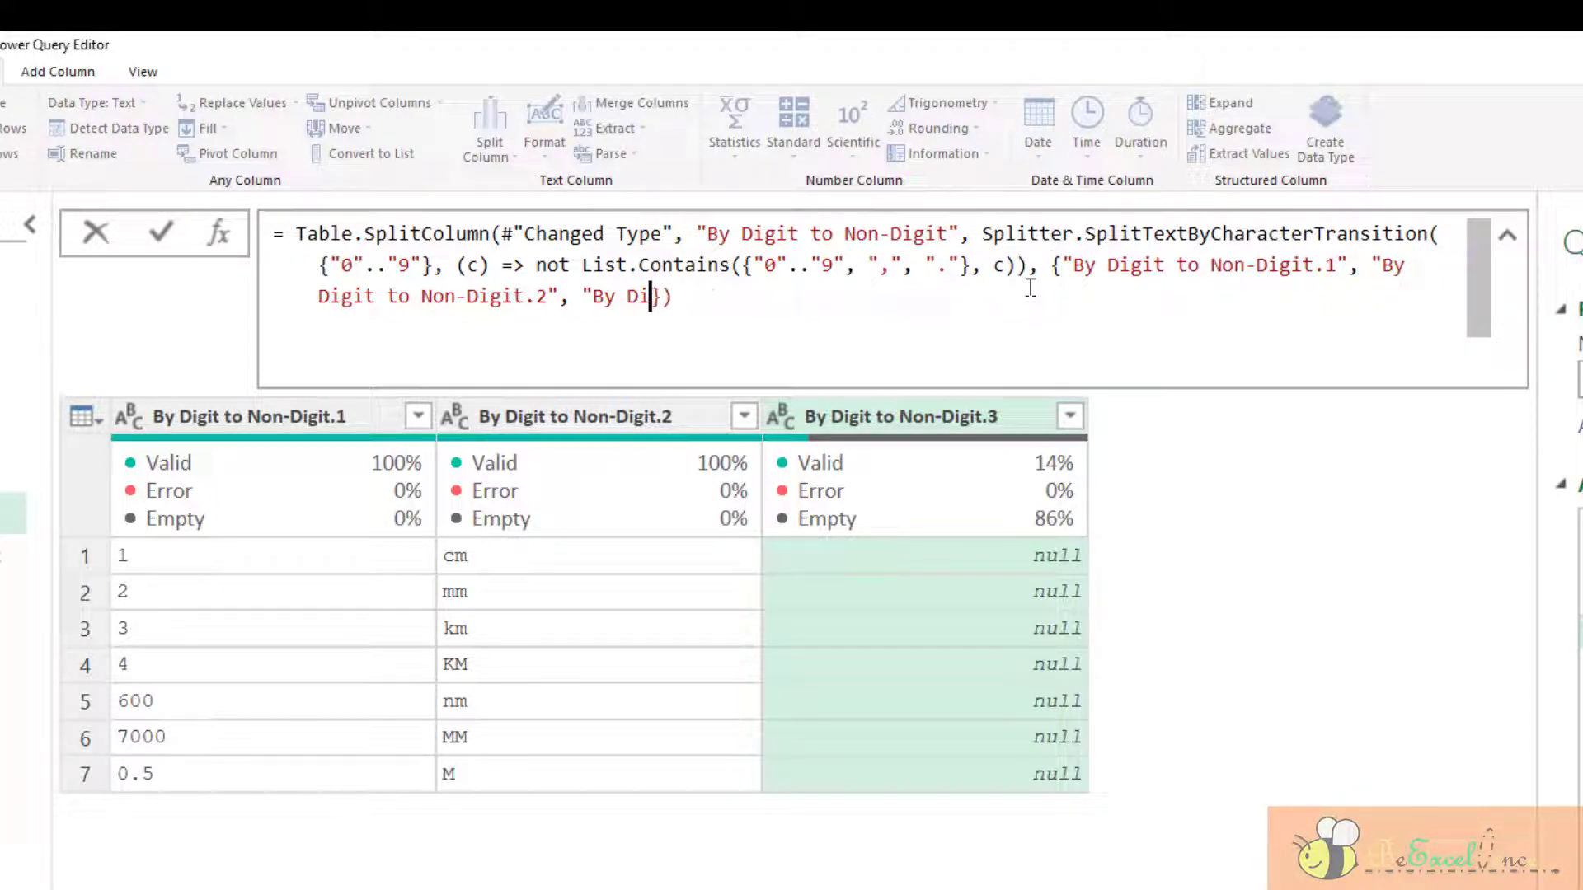
pyautogui.press('BackSpace')
pyautogui.press('BackSpace')
pyautogui.press('BackSpace')
pyautogui.press('BackSpace')
pyautogui.press('BackSpace')
pyautogui.press('BackSpace')
pyautogui.press('BackSpace')
pyautogui.press('BackSpace')
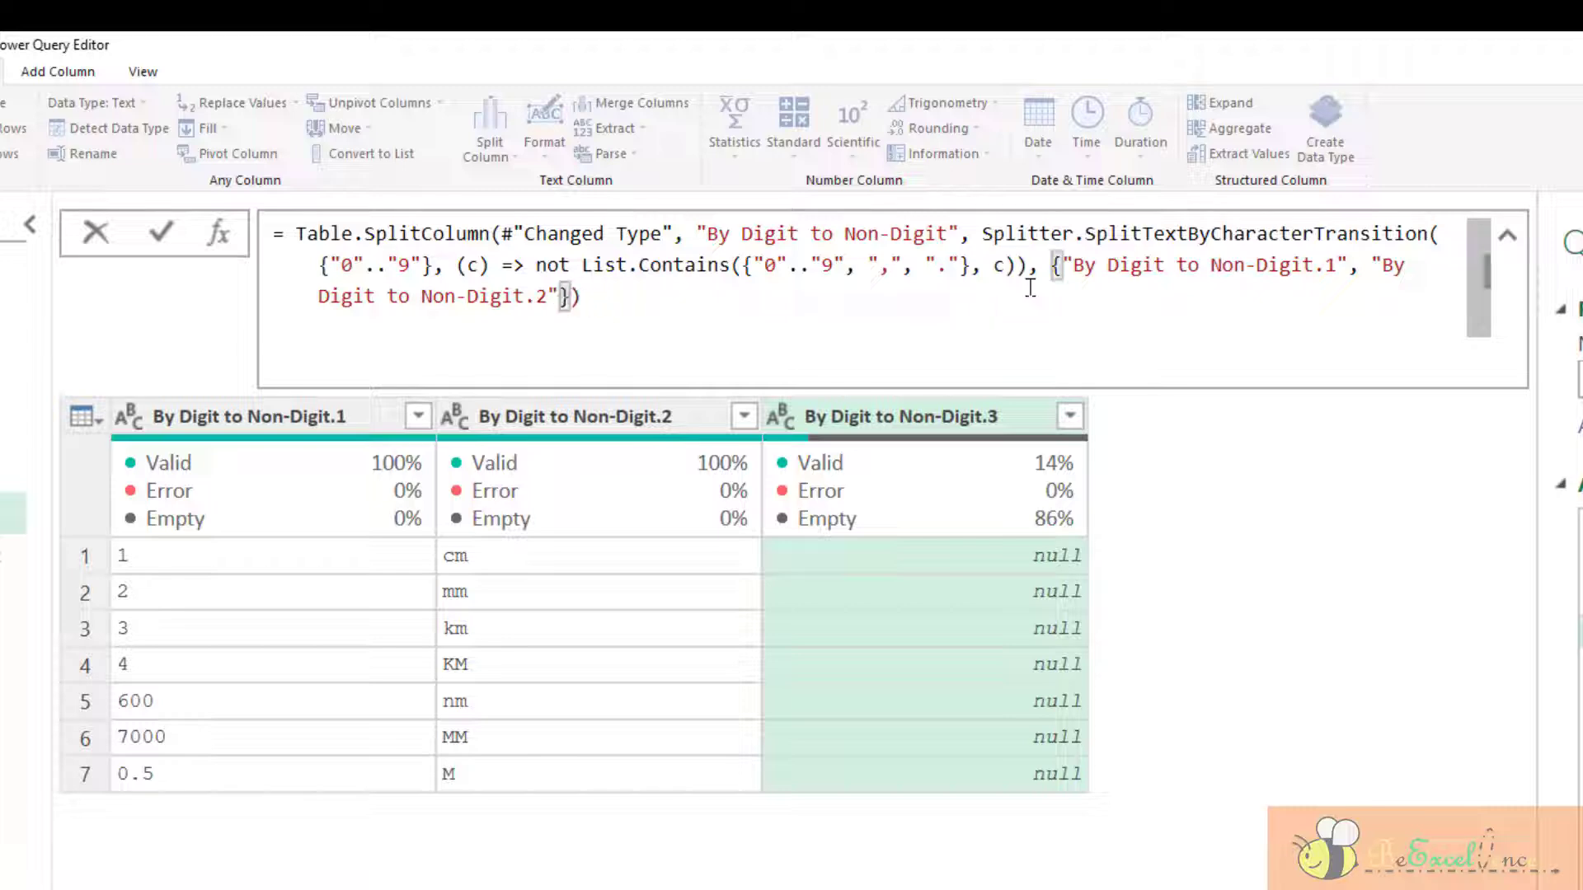
pyautogui.moveTo(1050, 265); pyautogui.dragTo(569, 297)
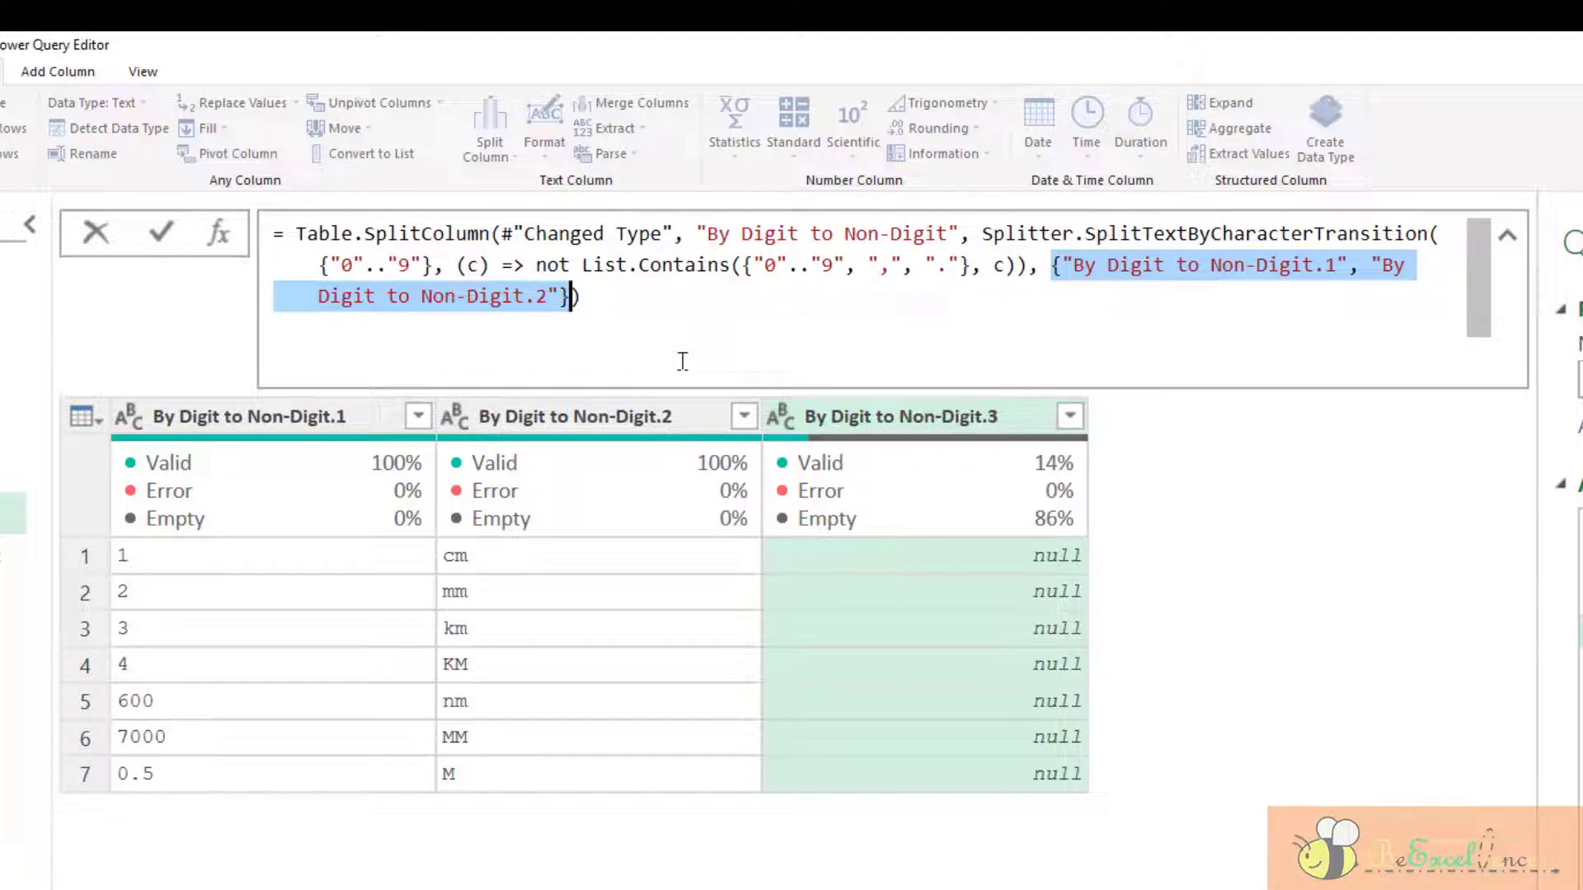
pyautogui.click(163, 232)
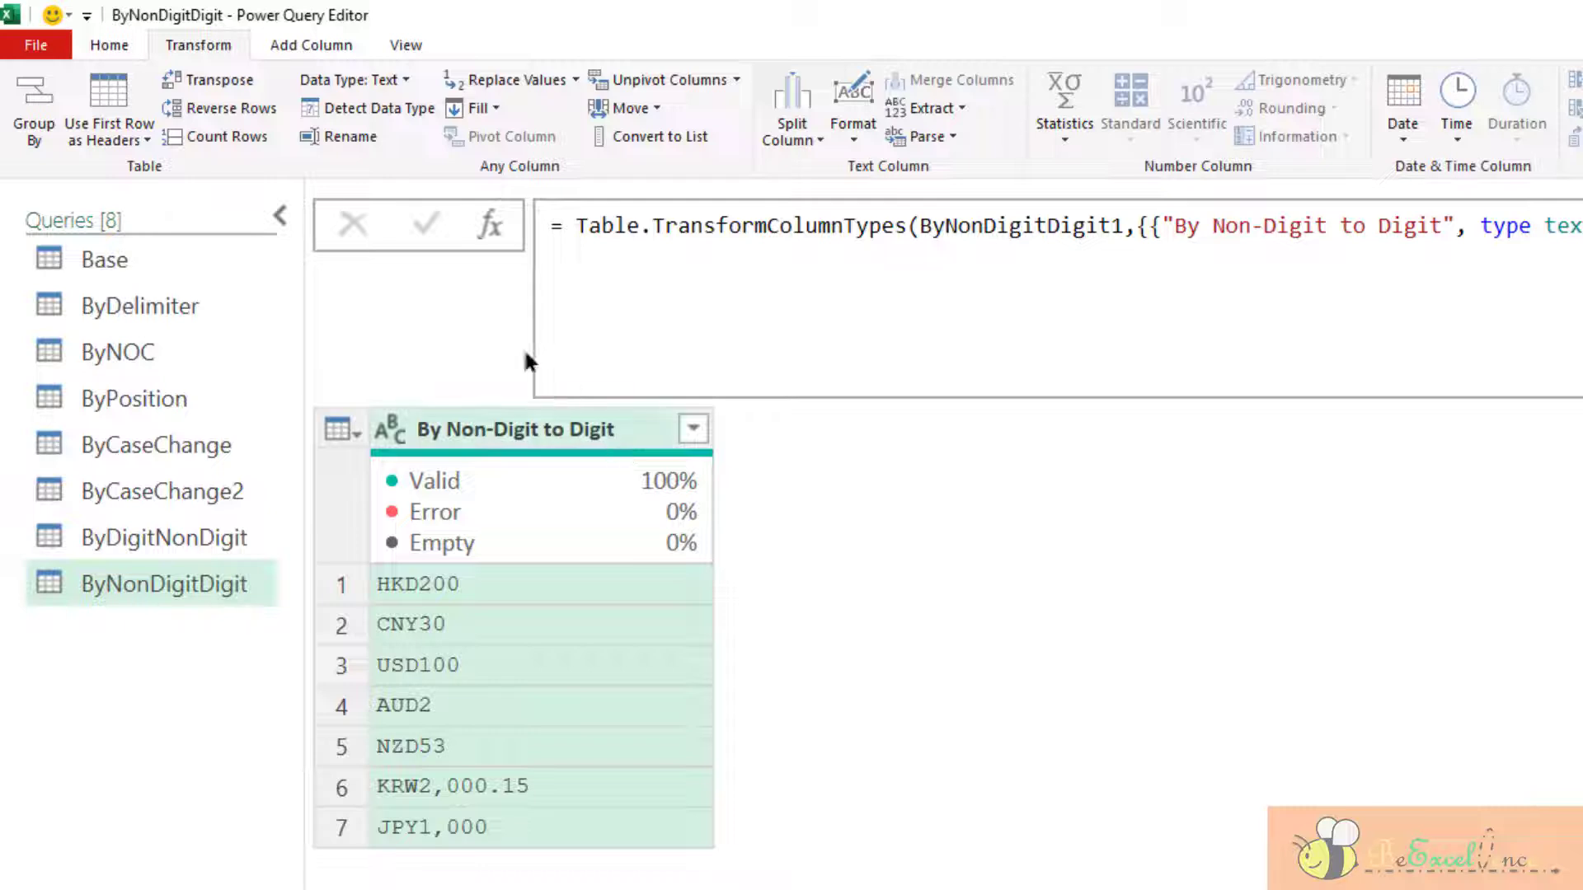
# Split the By Non-Digit to Digit column by non-digit to digit, and compare the KRW and JPY rows with their text before the split.
pyautogui.click(793, 133)
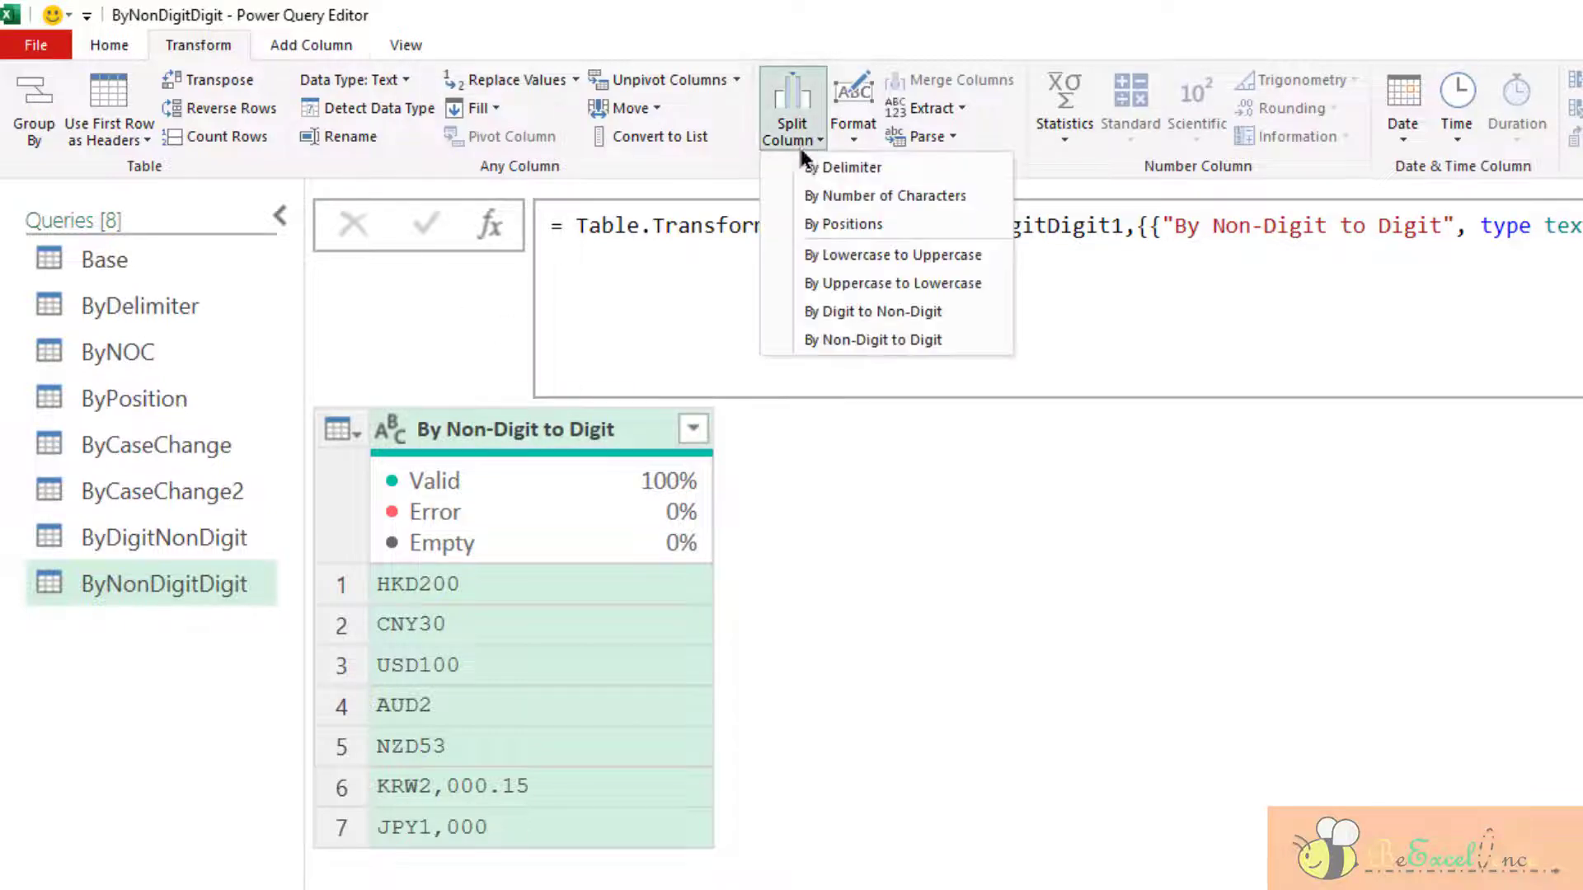
pyautogui.click(972, 338)
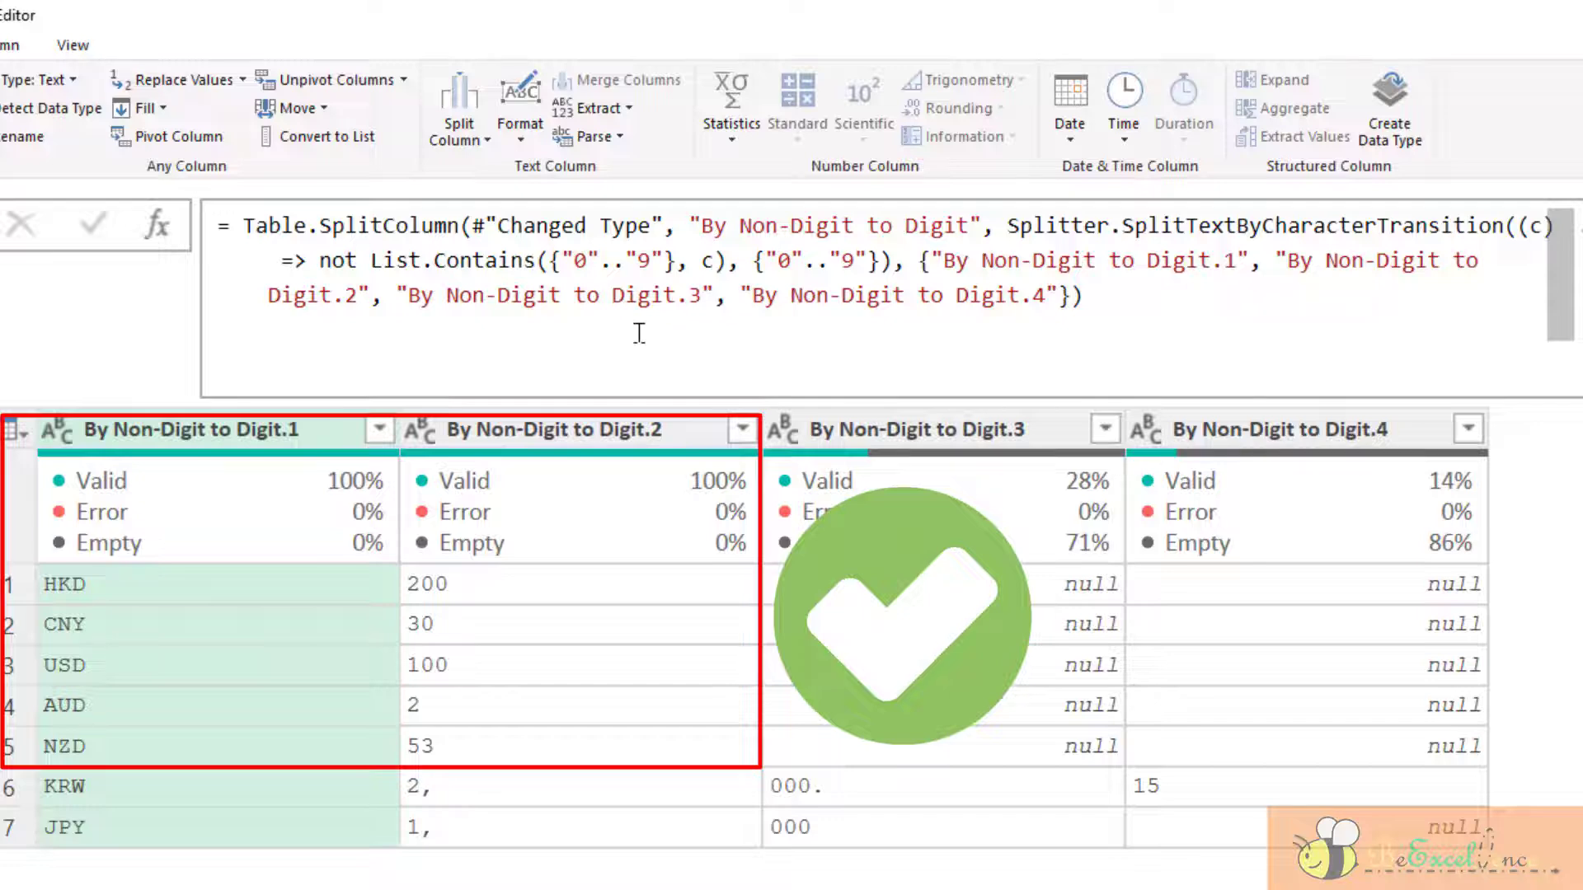
pyautogui.click(599, 790)
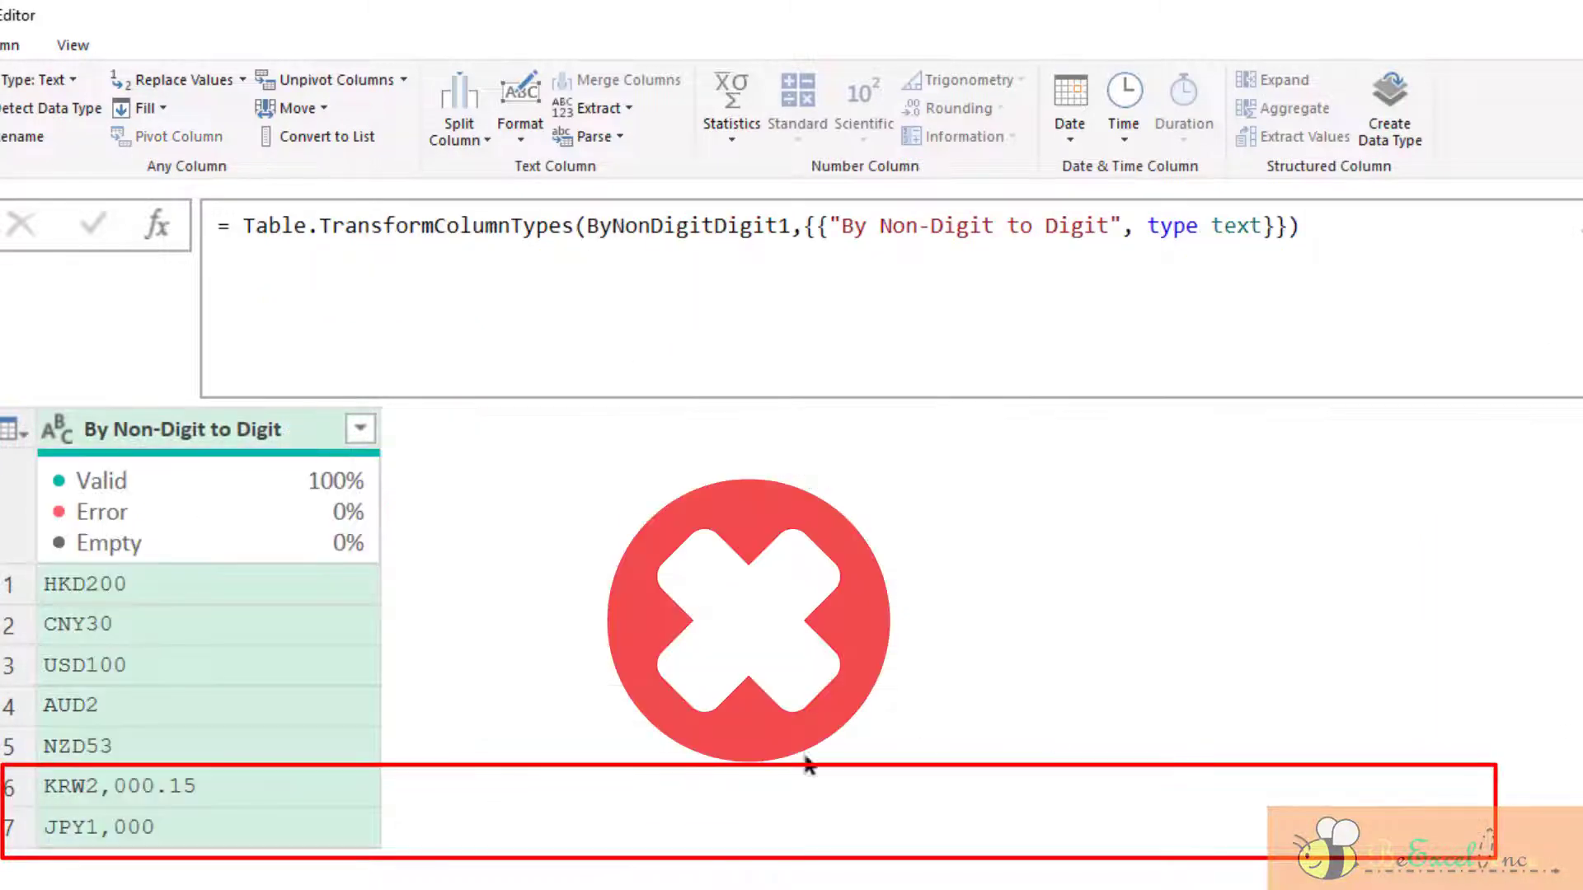
pyautogui.click(309, 804)
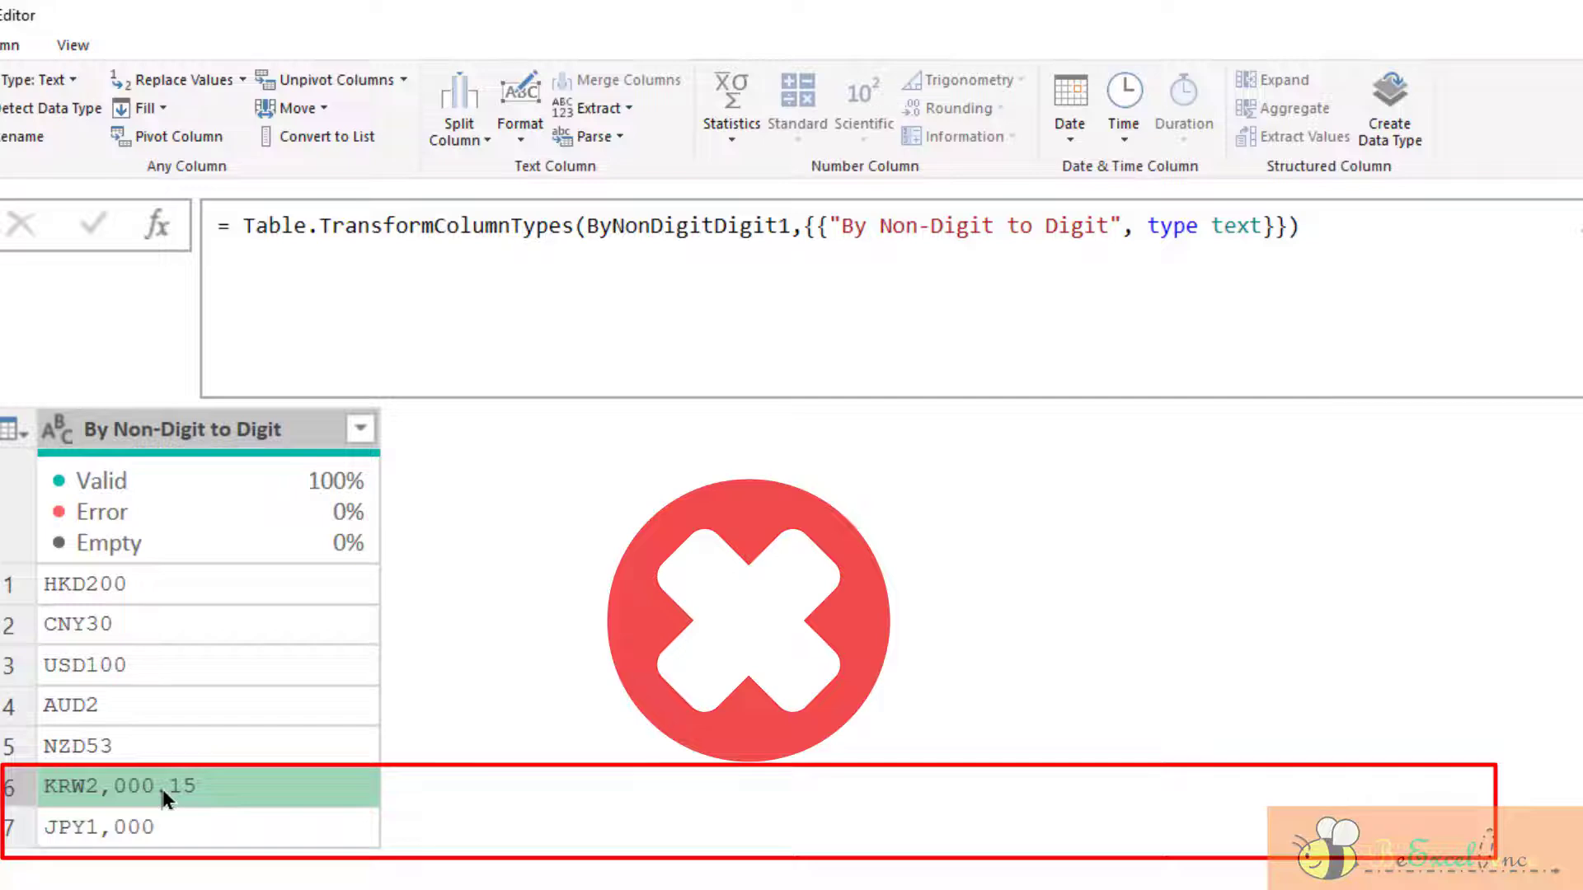
pyautogui.click(100, 831)
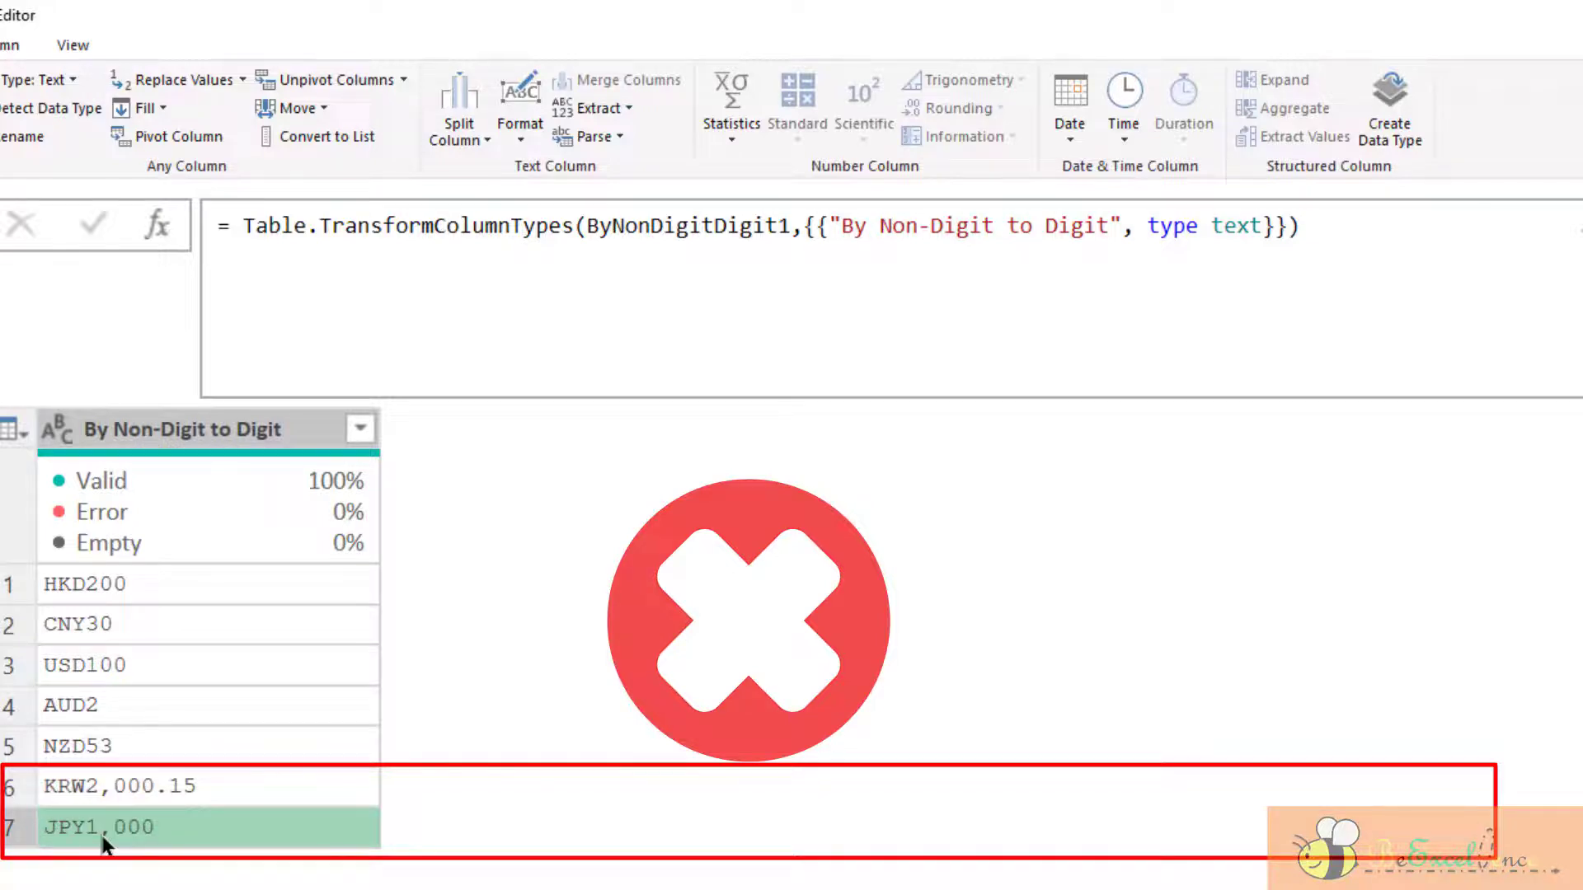
pyautogui.click(226, 779)
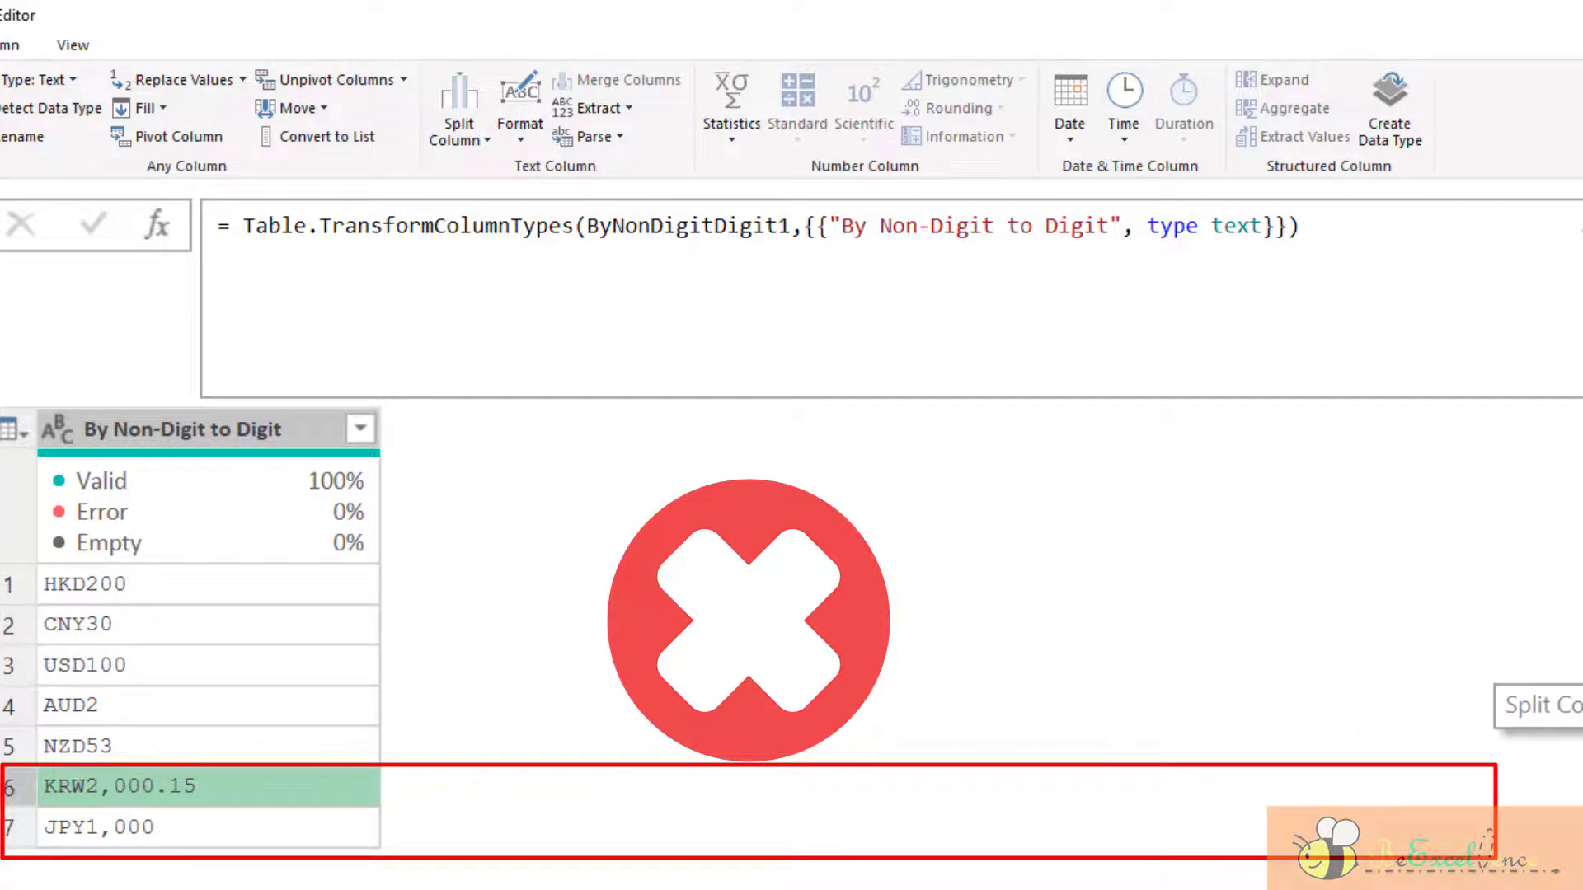
pyautogui.click(1578, 666)
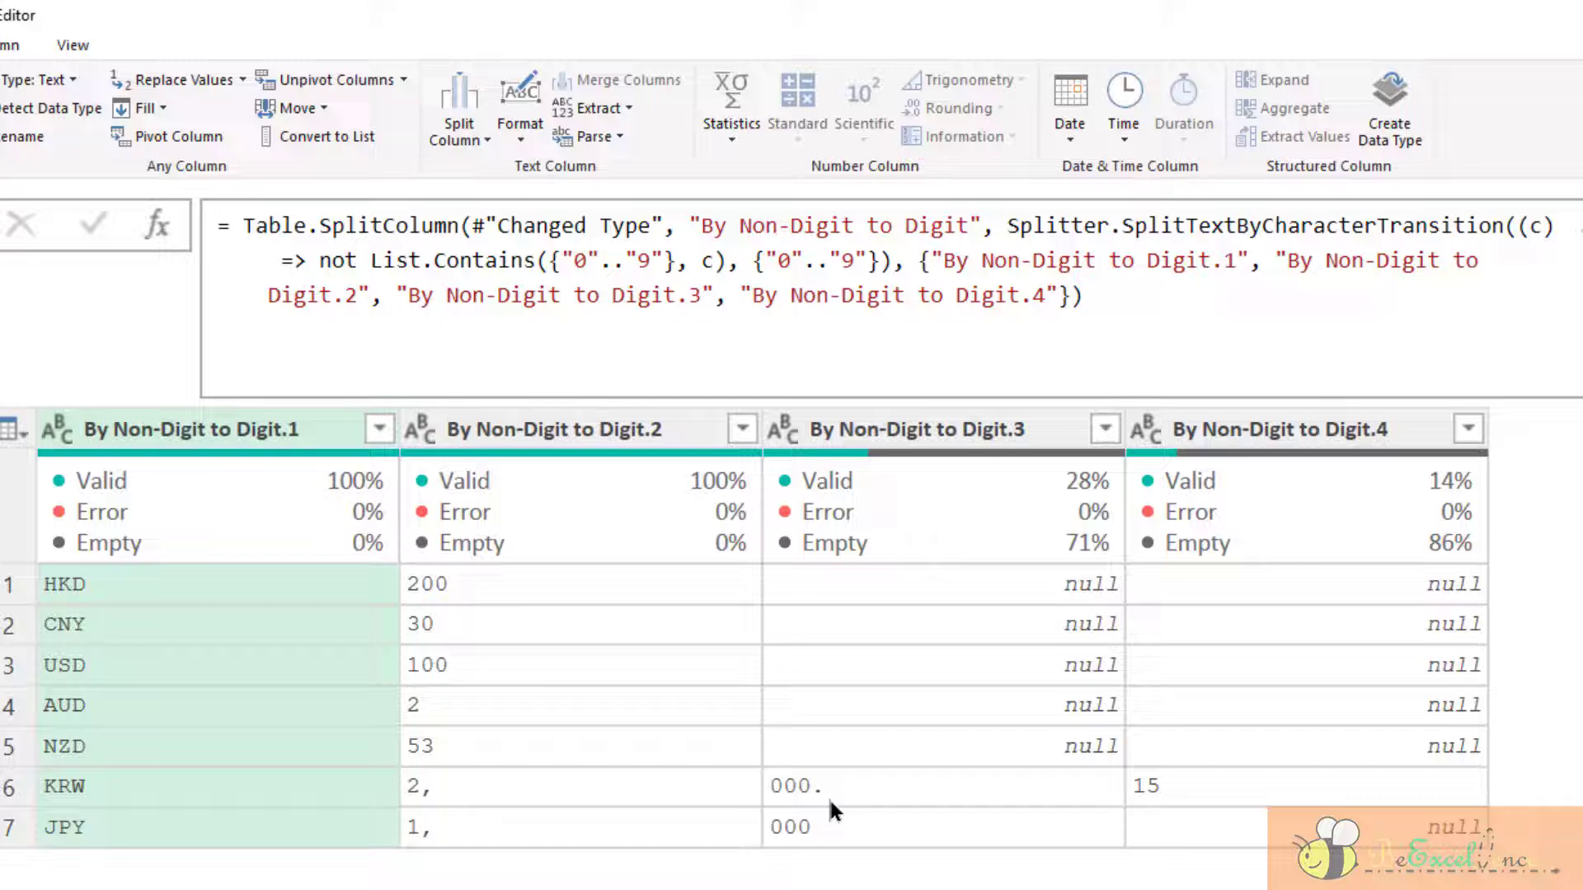
# Add "," and "." after "0".."9" in the List.Contains list of the non-digit to digit split formula, and apply it.
pyautogui.click(691, 257)
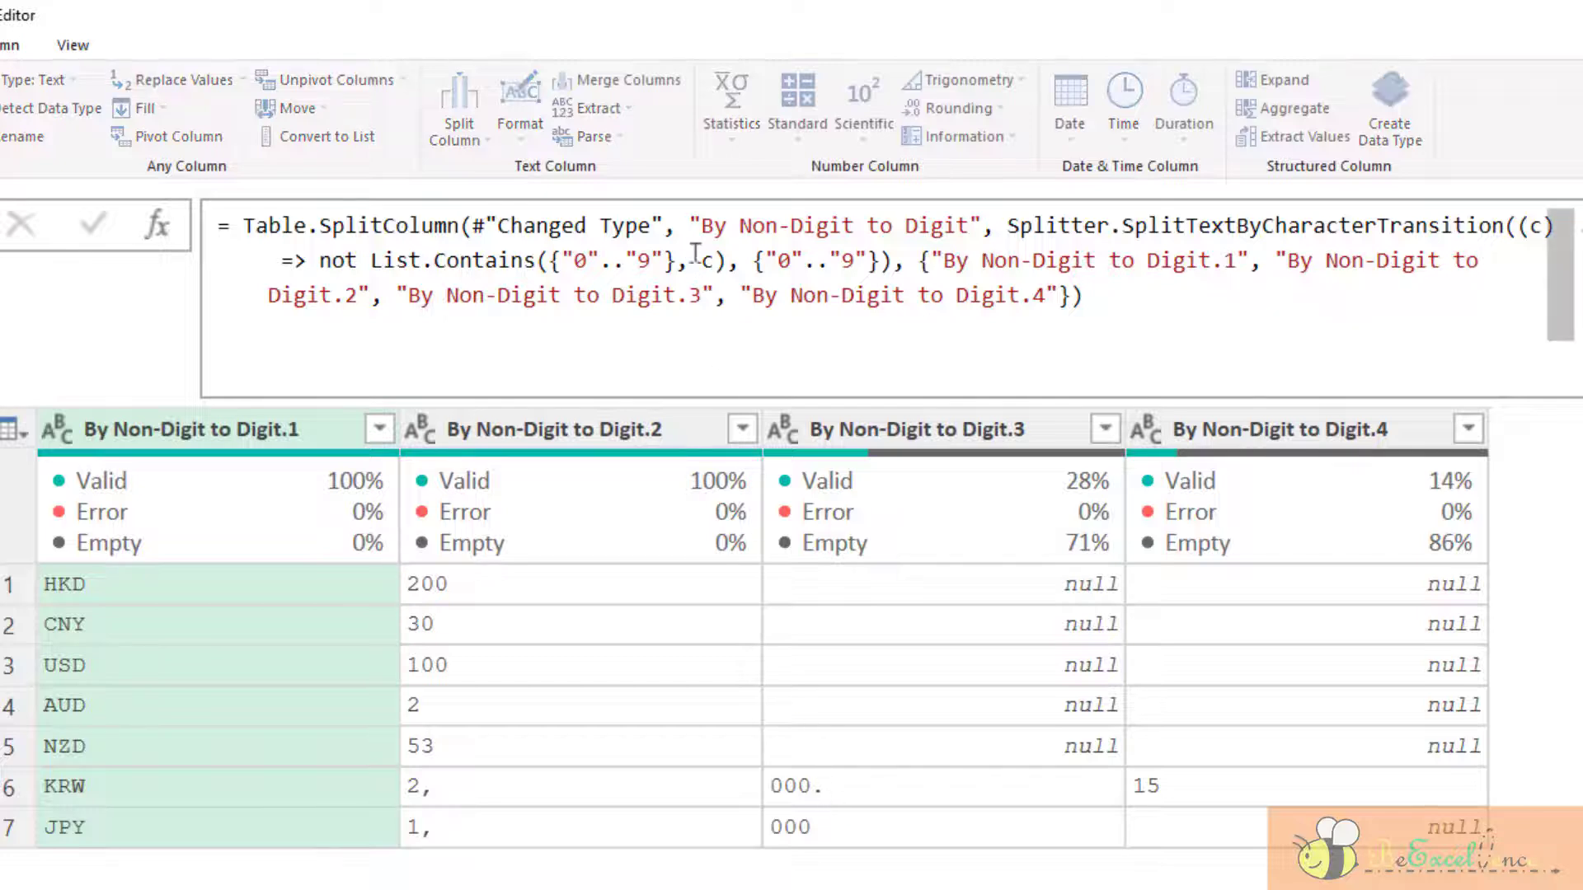
pyautogui.press('Left')
pyautogui.press('Left')
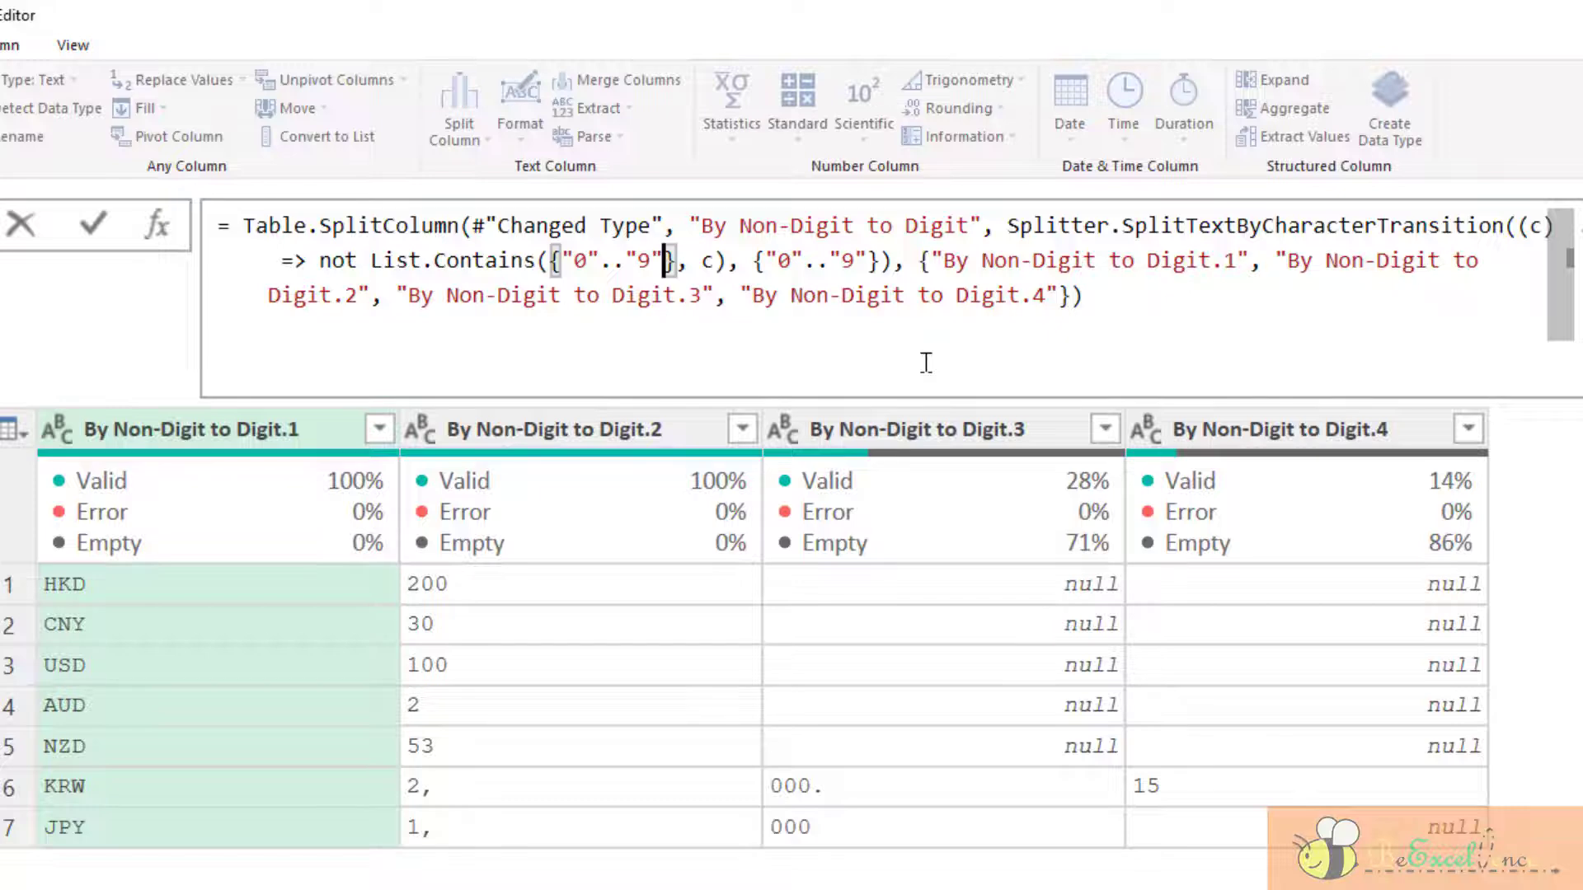
pyautogui.write(', "')
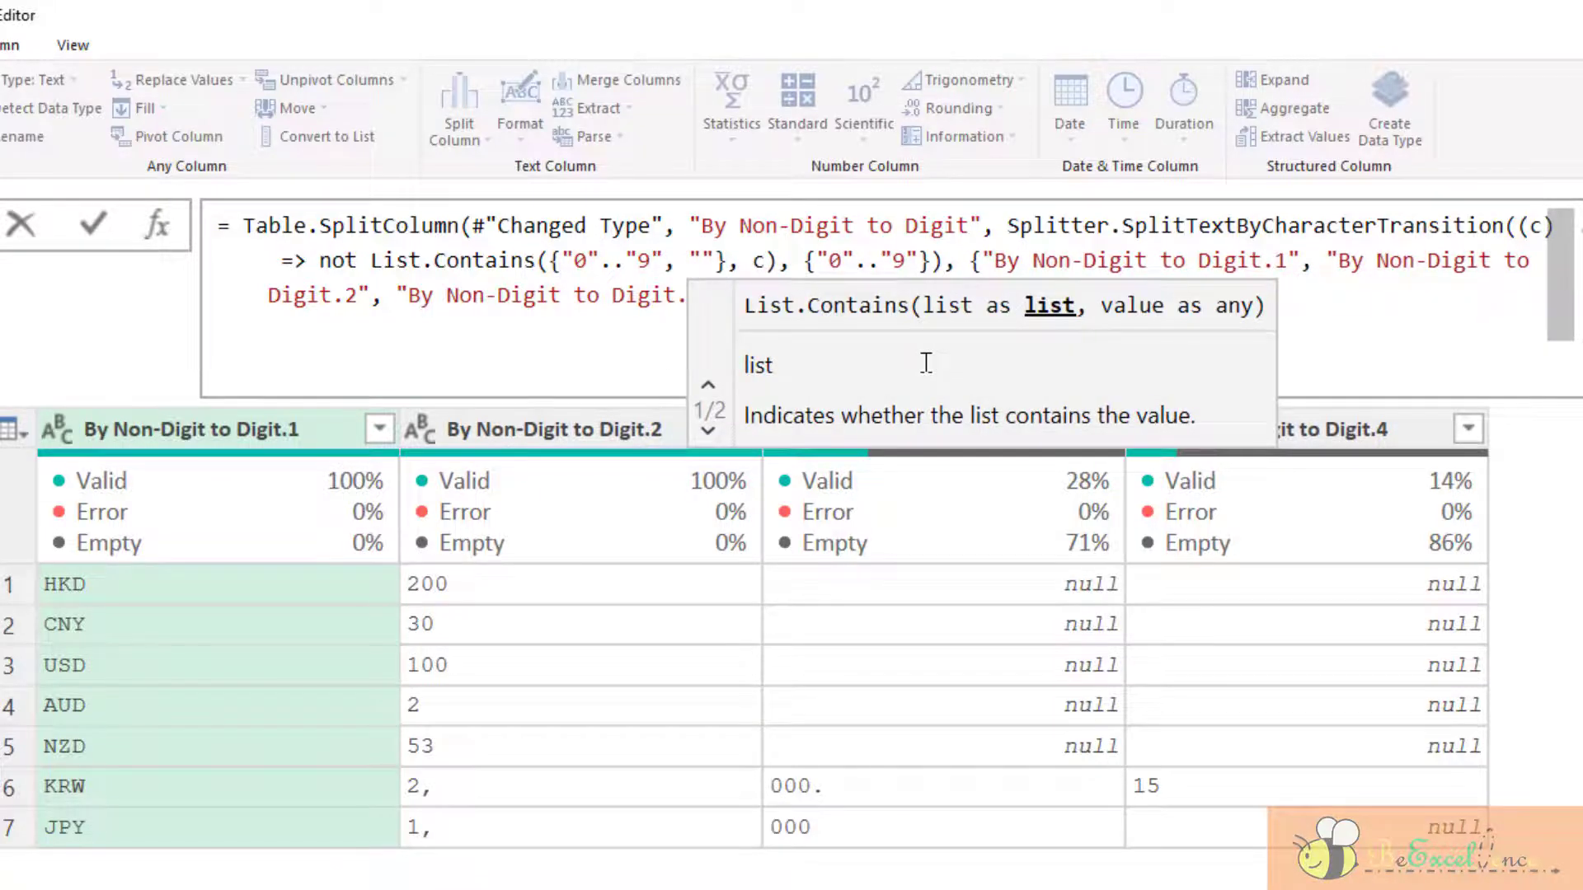
pyautogui.write(',", ".')
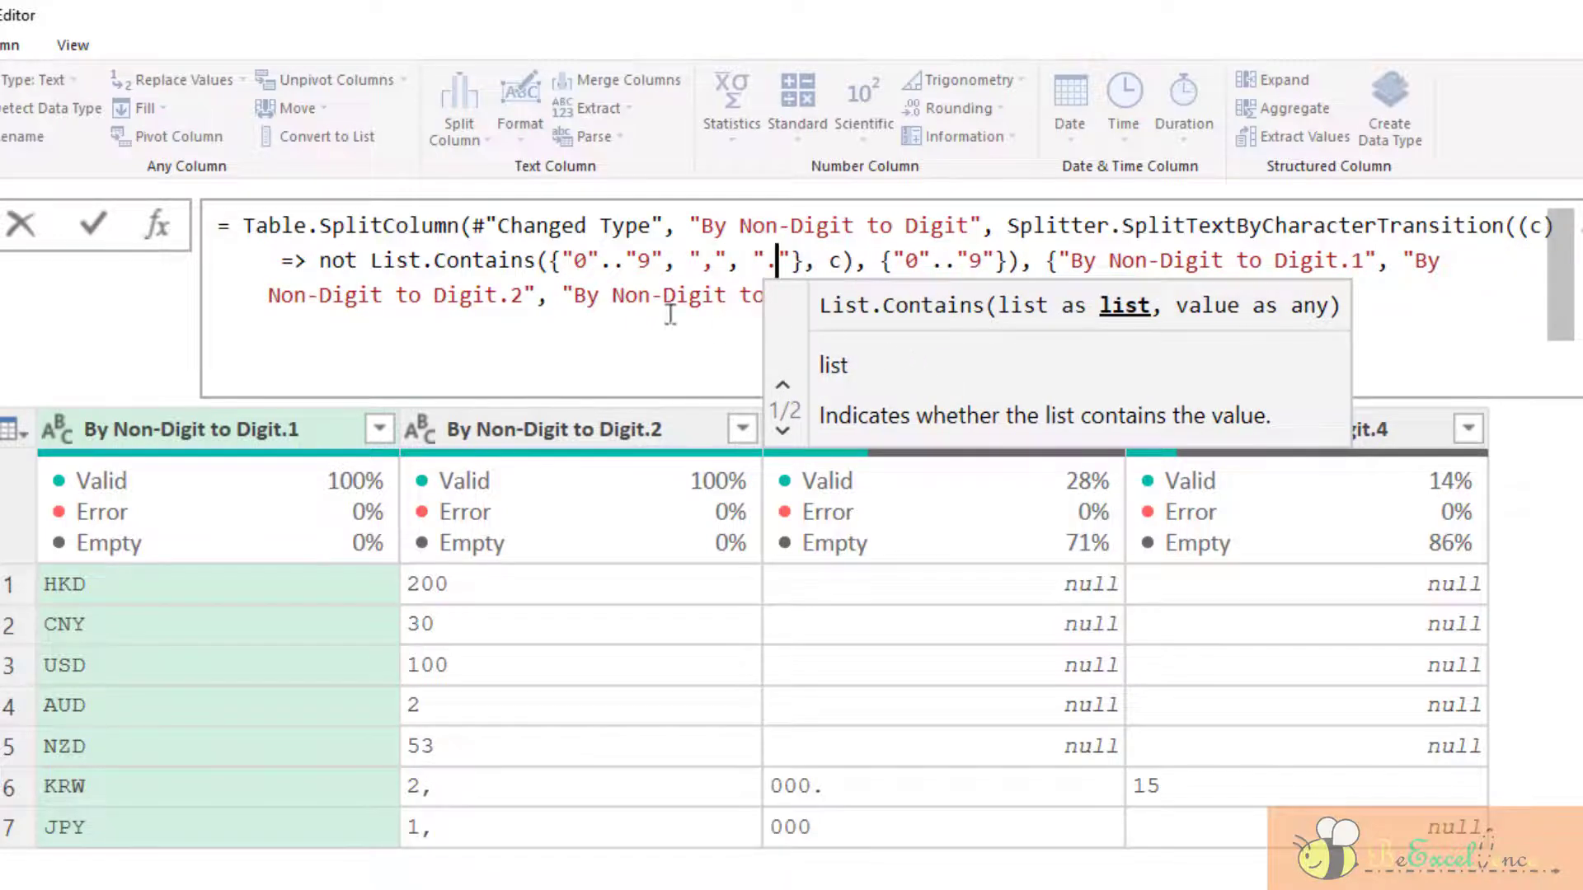
pyautogui.moveTo(360, 261); pyautogui.dragTo(433, 261)
pyautogui.moveTo(532, 262); pyautogui.dragTo(537, 262)
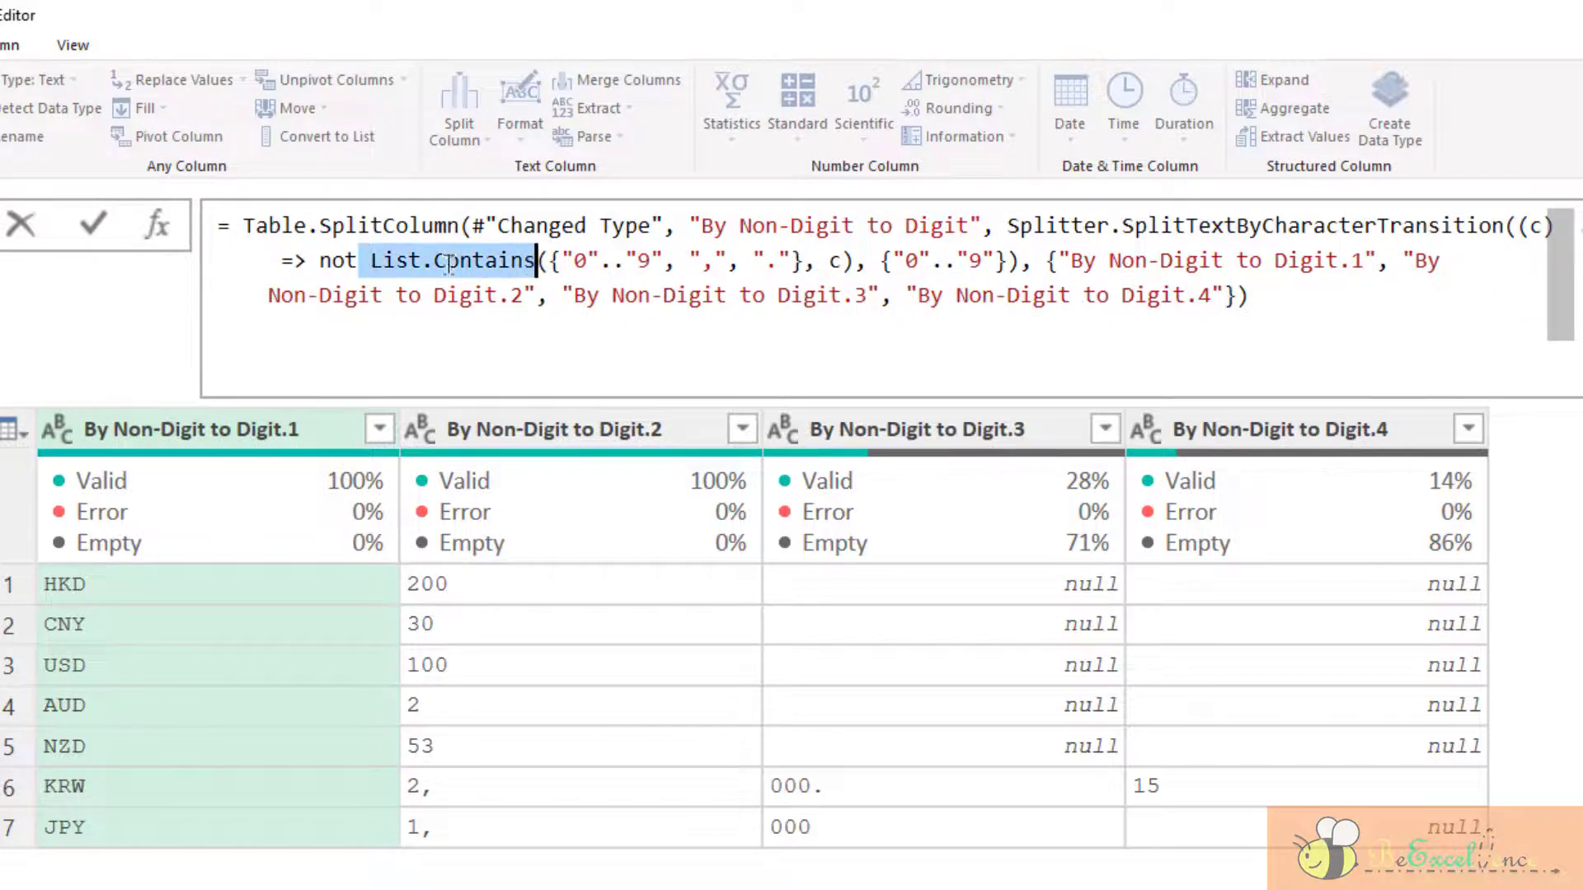
pyautogui.doubleClick(335, 262)
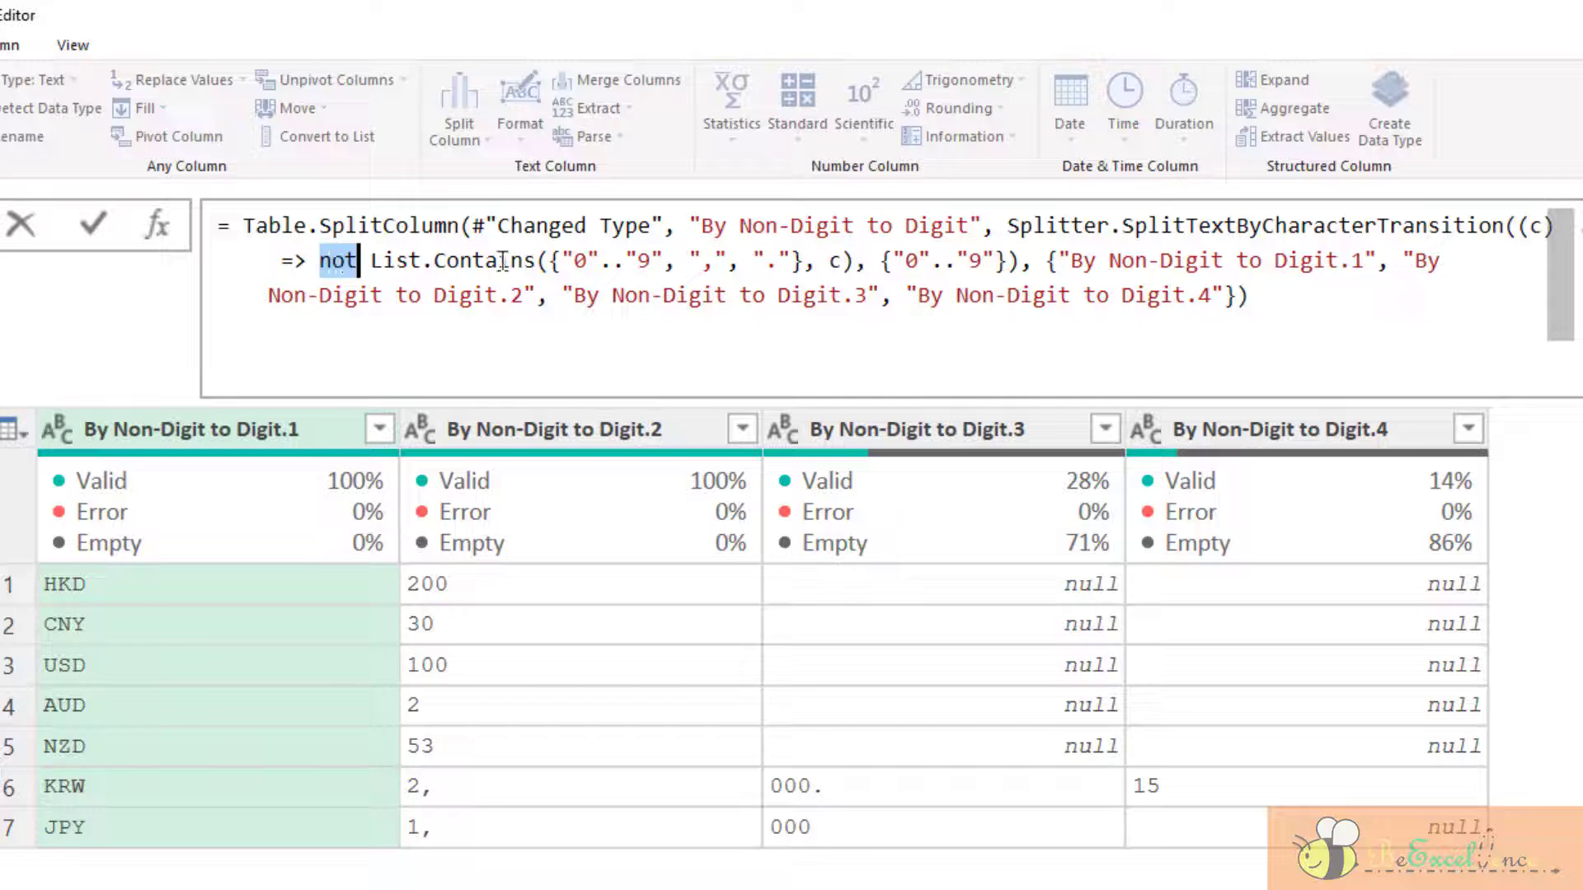
pyautogui.click(702, 262)
pyautogui.doubleClick(777, 262)
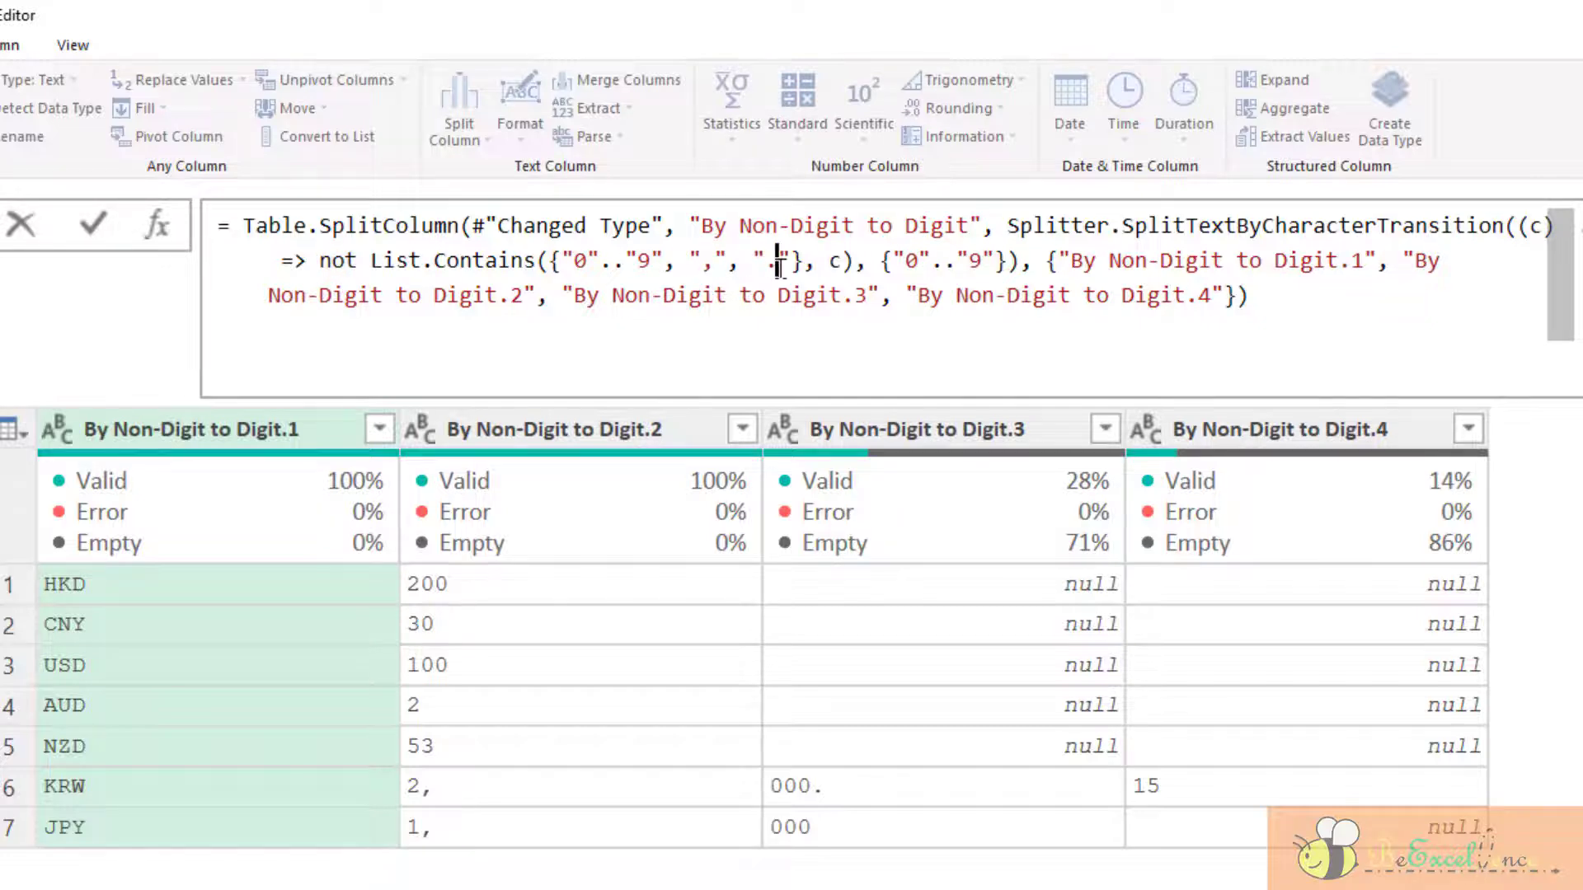
pyautogui.click(92, 224)
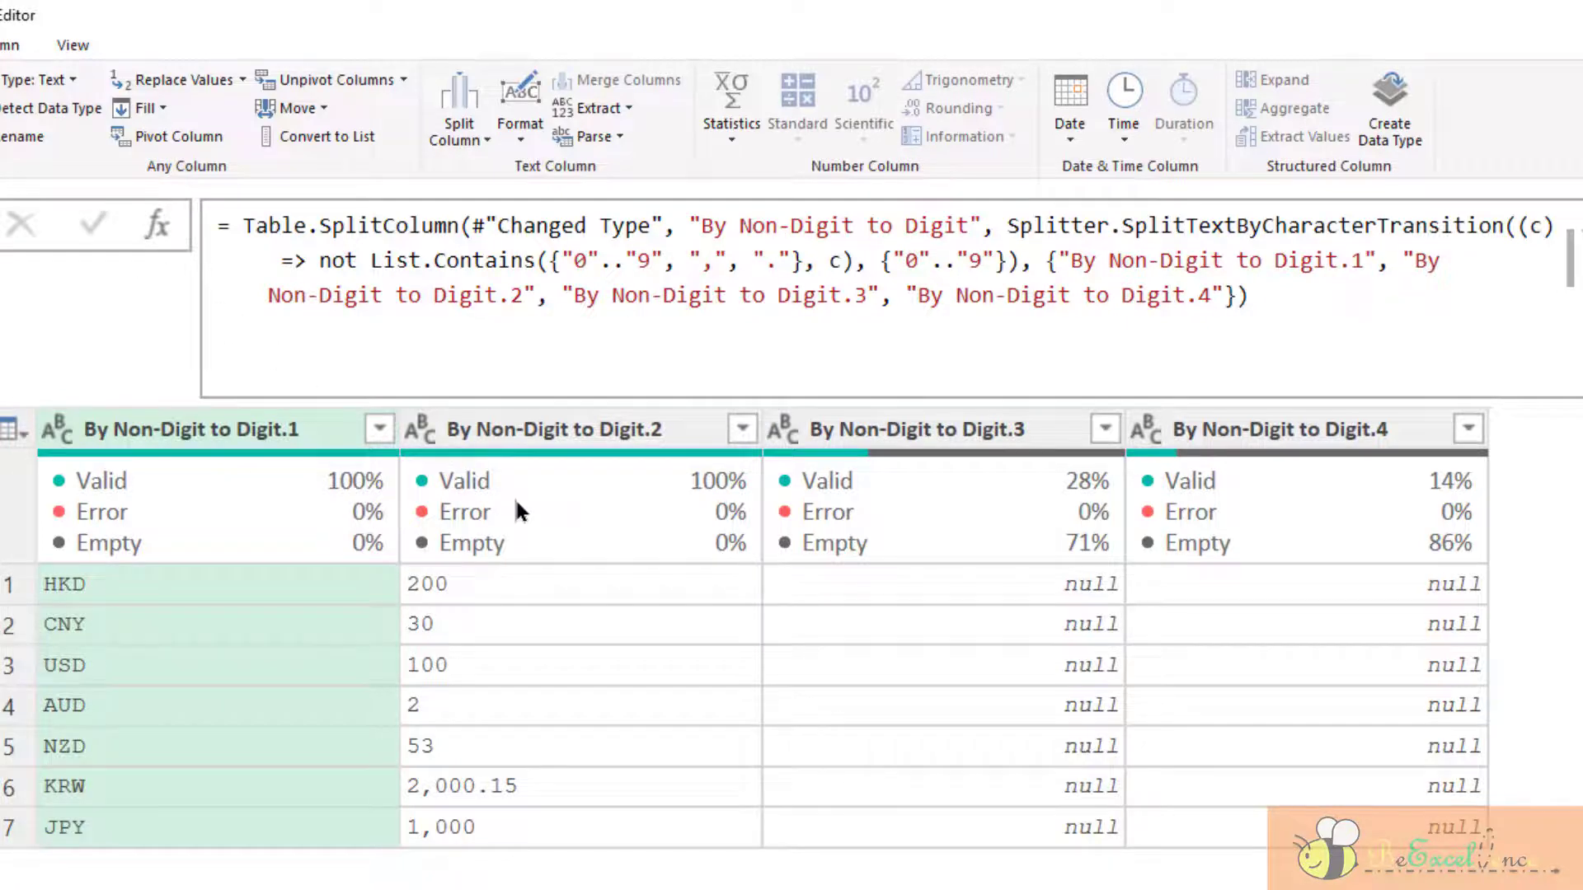
# Remove "By Non-Digit to Digit.3" and "By Non-Digit to Digit.4" from the split formula's list of output column names and apply the formula.
pyautogui.moveTo(517, 503)
pyautogui.click(915, 429)
pyautogui.click(1248, 434)
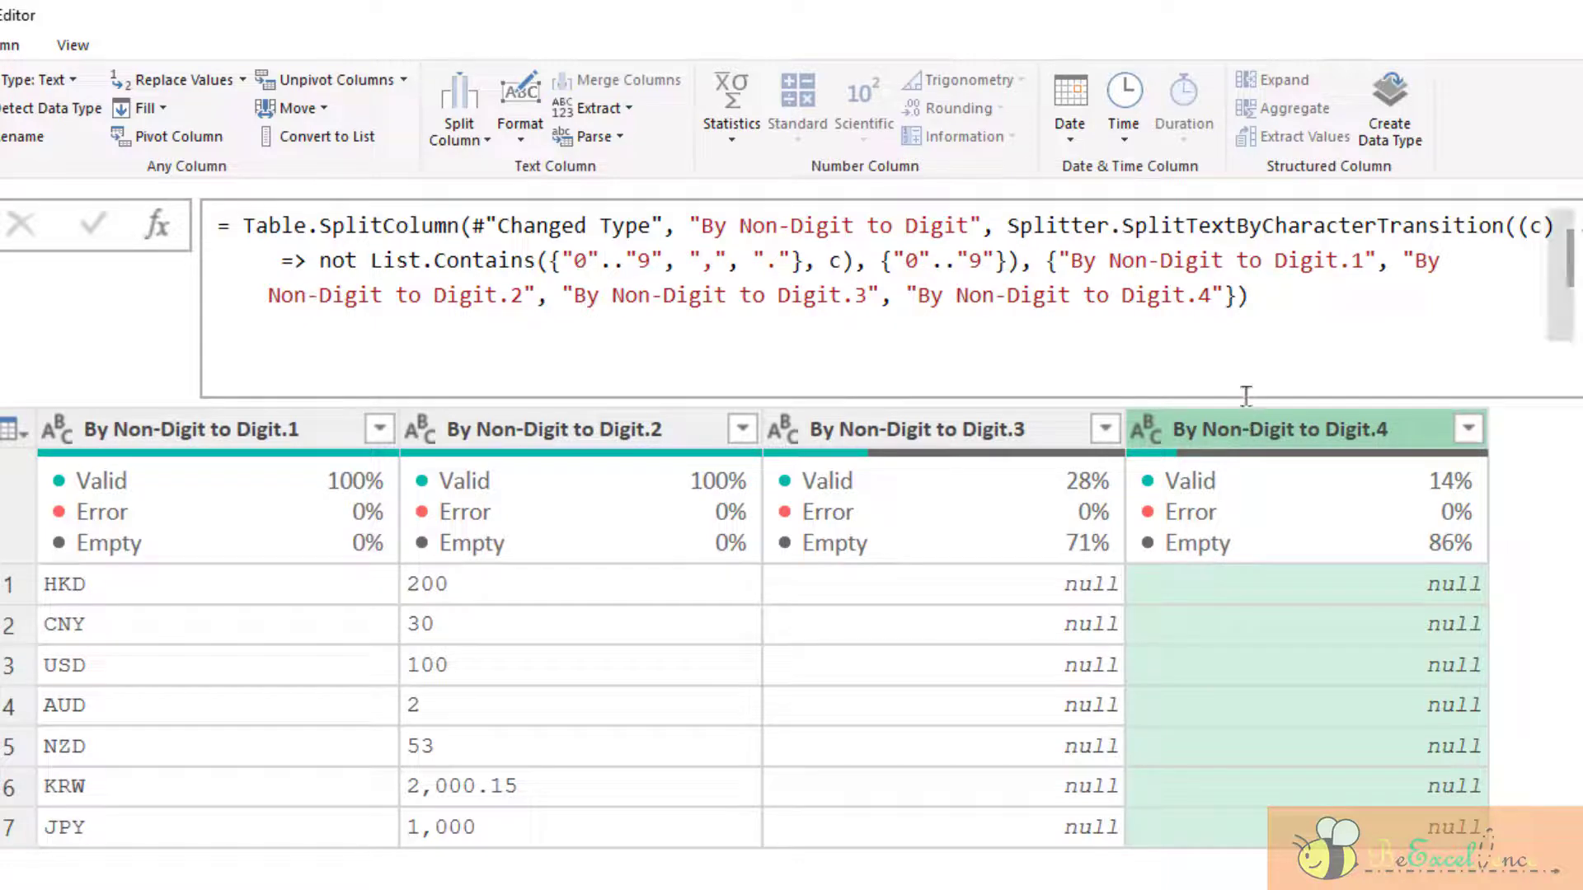
pyautogui.click(1223, 297)
pyautogui.moveTo(1207, 296); pyautogui.dragTo(544, 305)
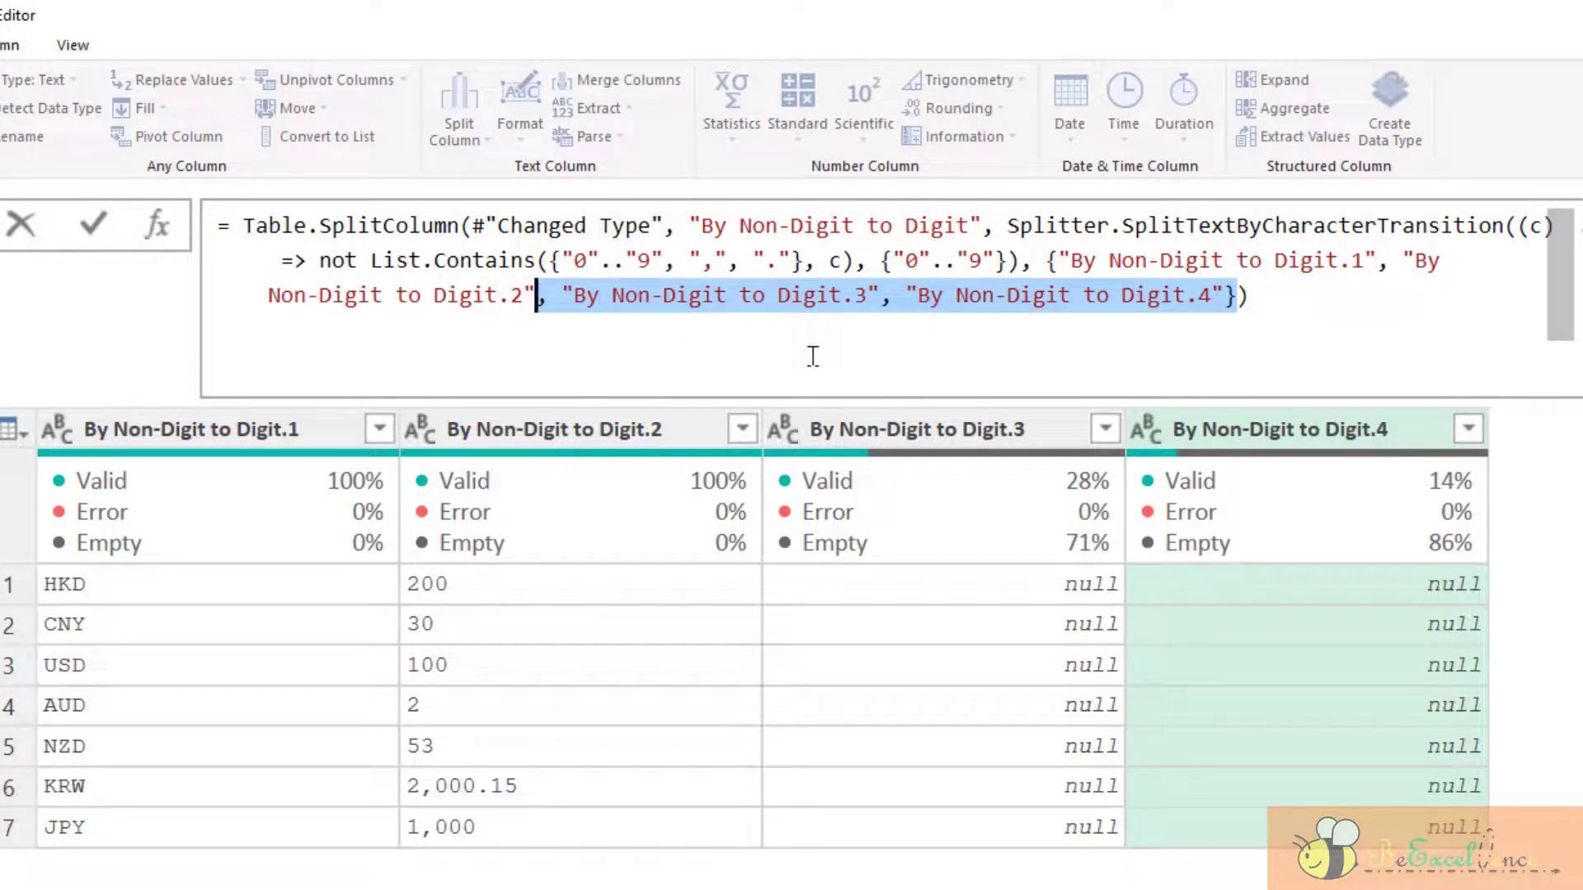
pyautogui.press('Delete')
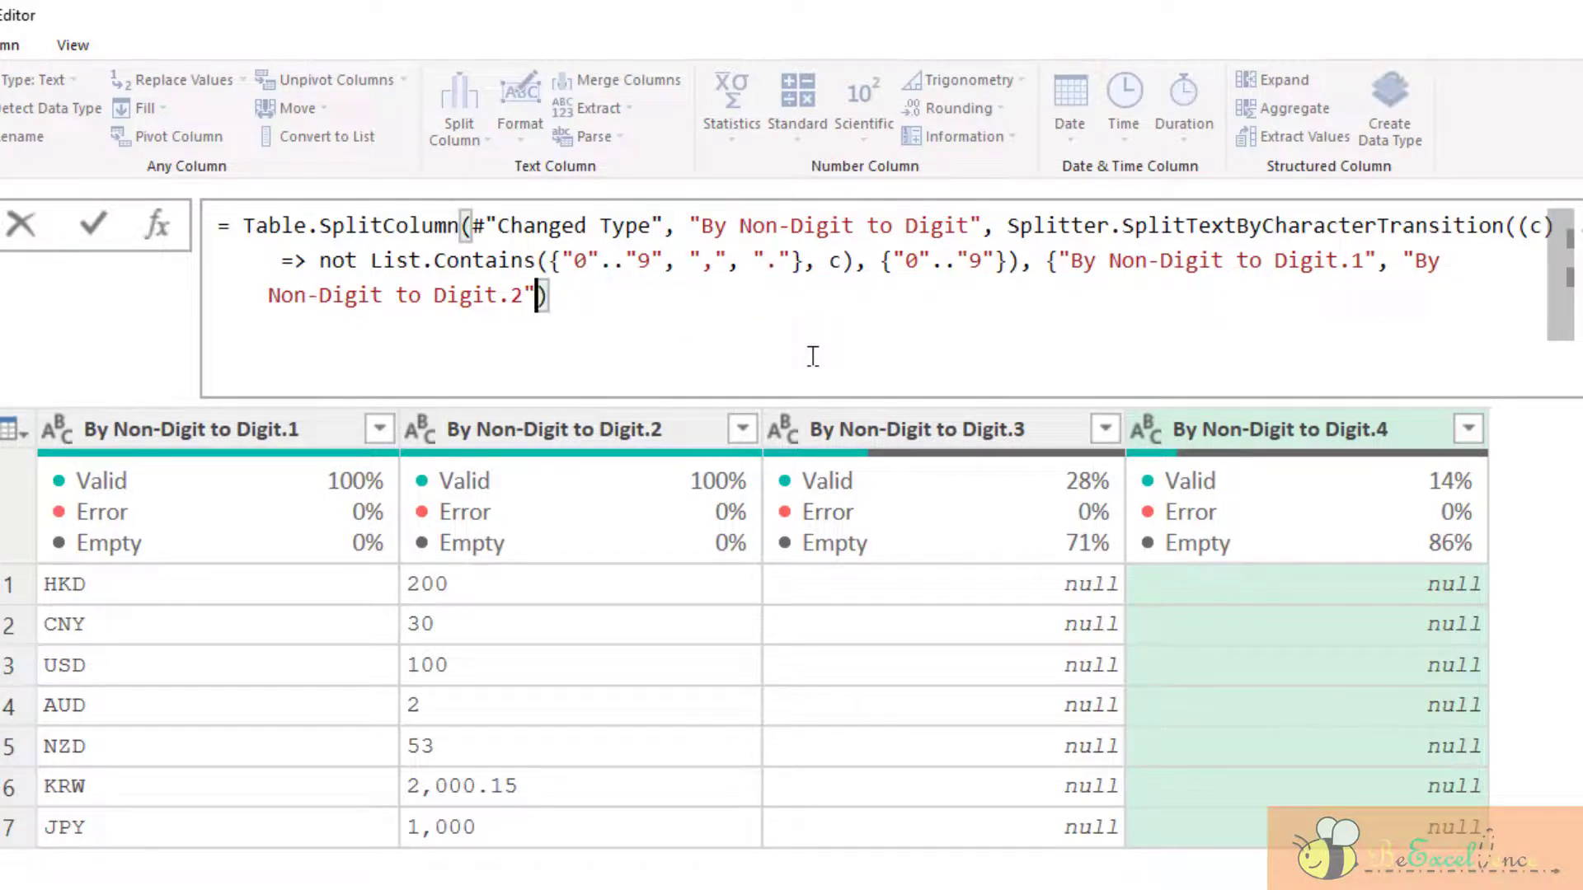
pyautogui.write('}')
pyautogui.click(89, 225)
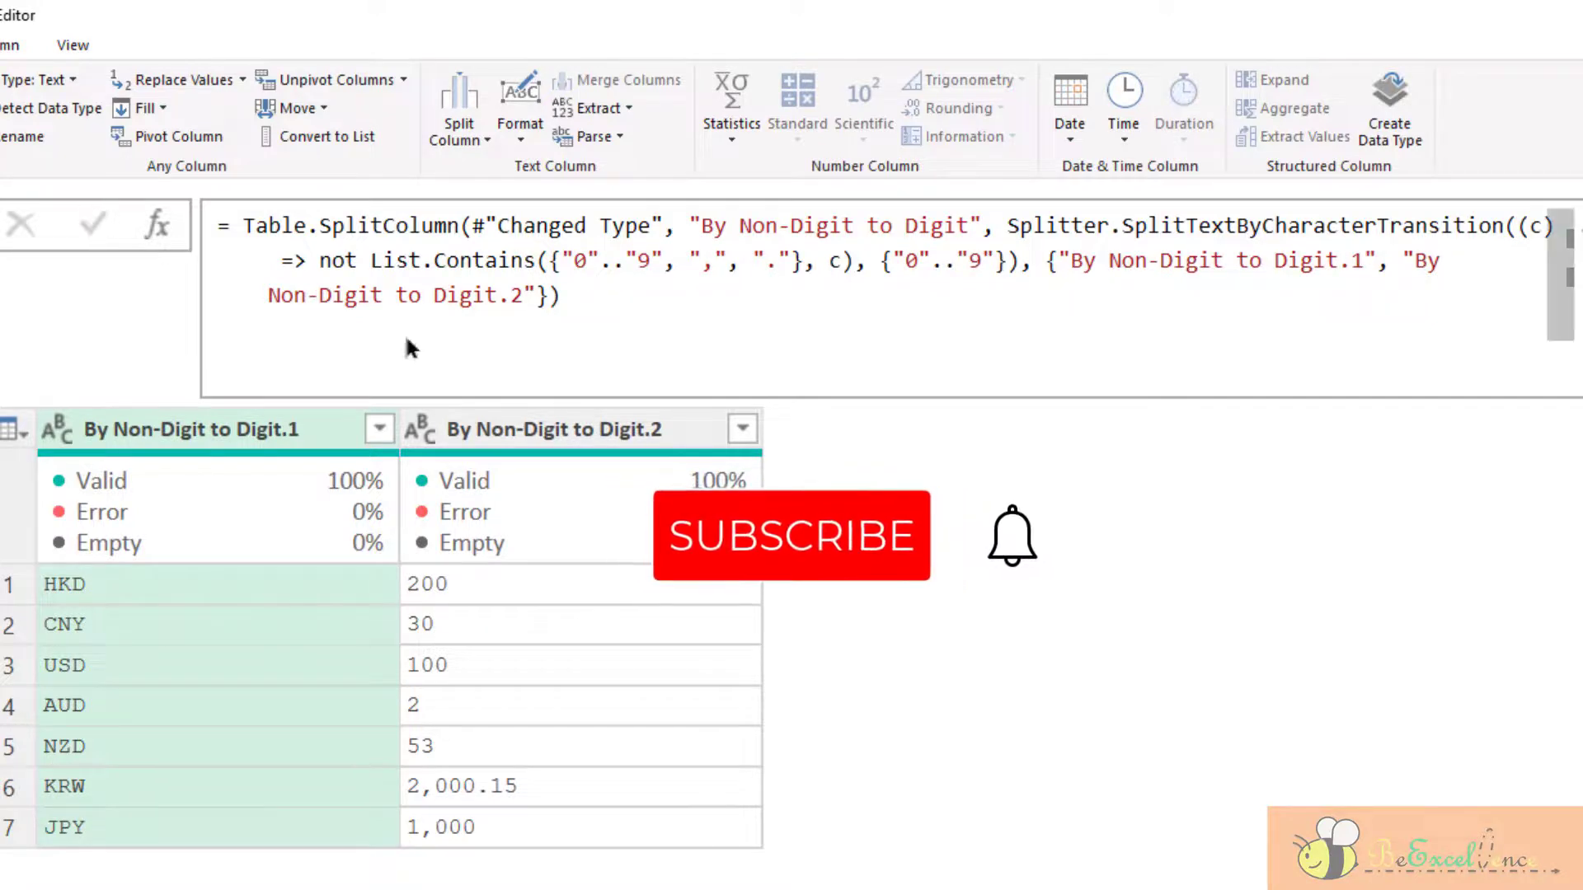
# Rename the By Non-Digit to Digit.2 column as Amt.
pyautogui.click(651, 424)
pyautogui.doubleClick(549, 424)
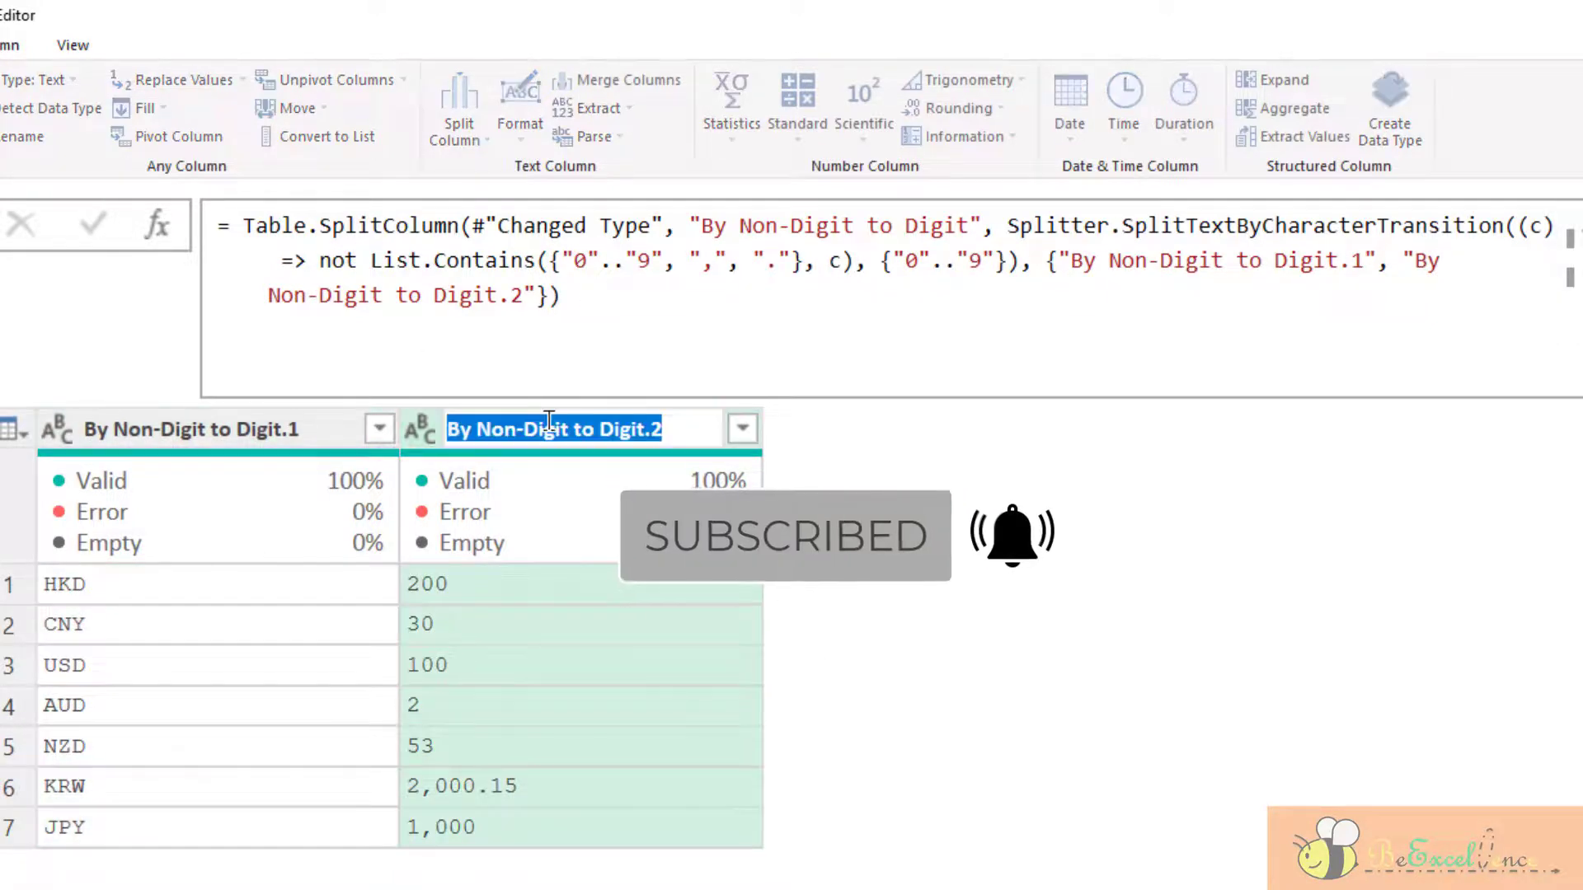
pyautogui.write('Amt')
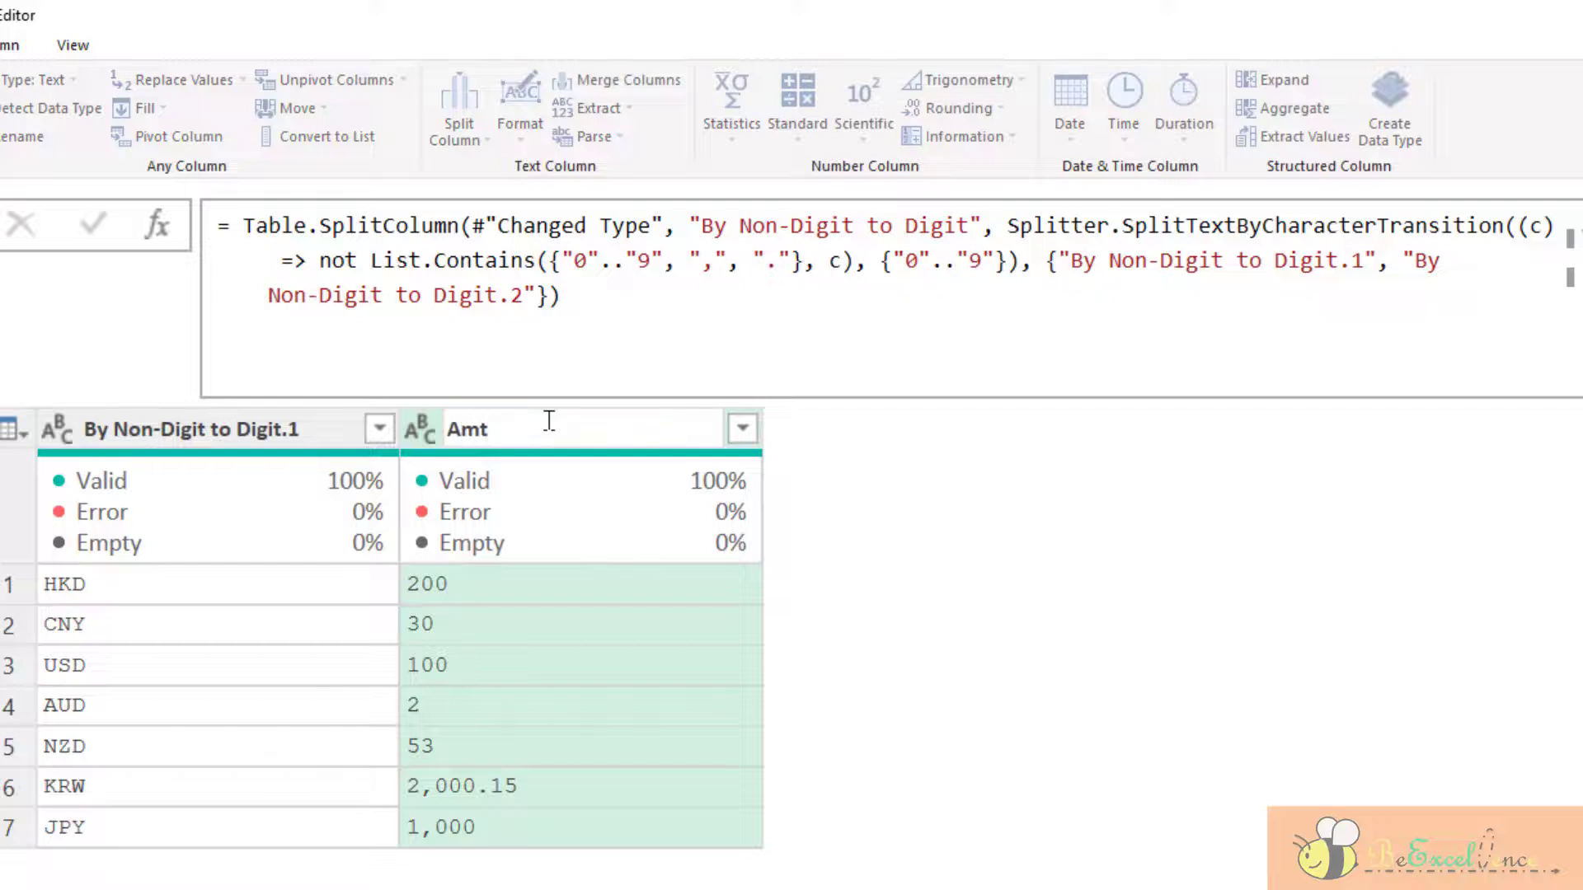
pyautogui.press('Return')
# Rename the By Non-Digit to Digit.1 column as Currency.
pyautogui.click(194, 429)
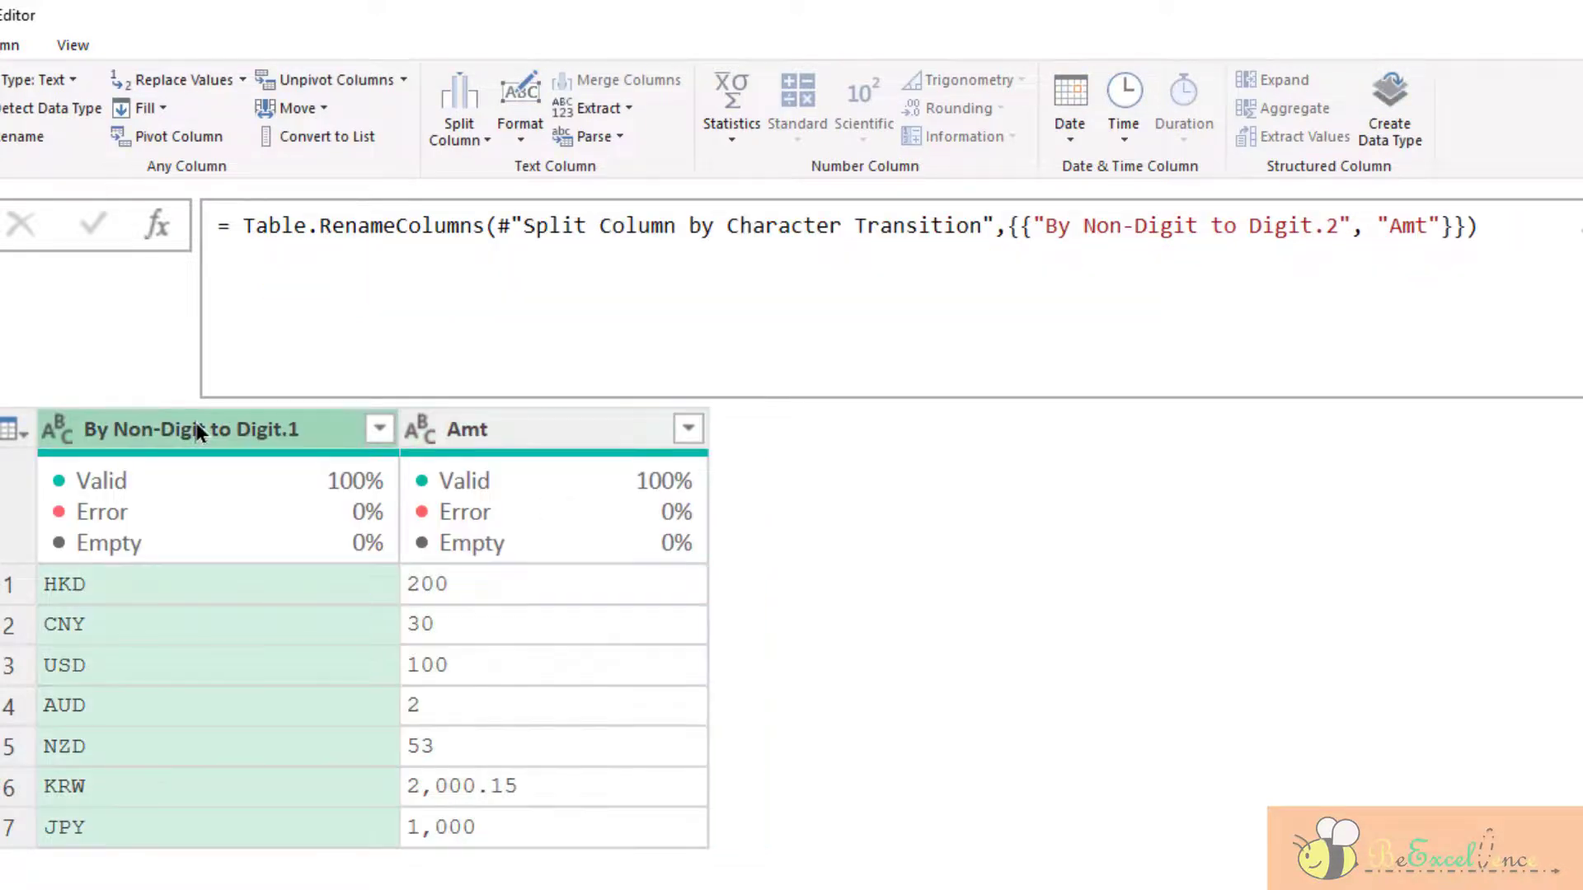
pyautogui.doubleClick(195, 429)
pyautogui.write('Currency')
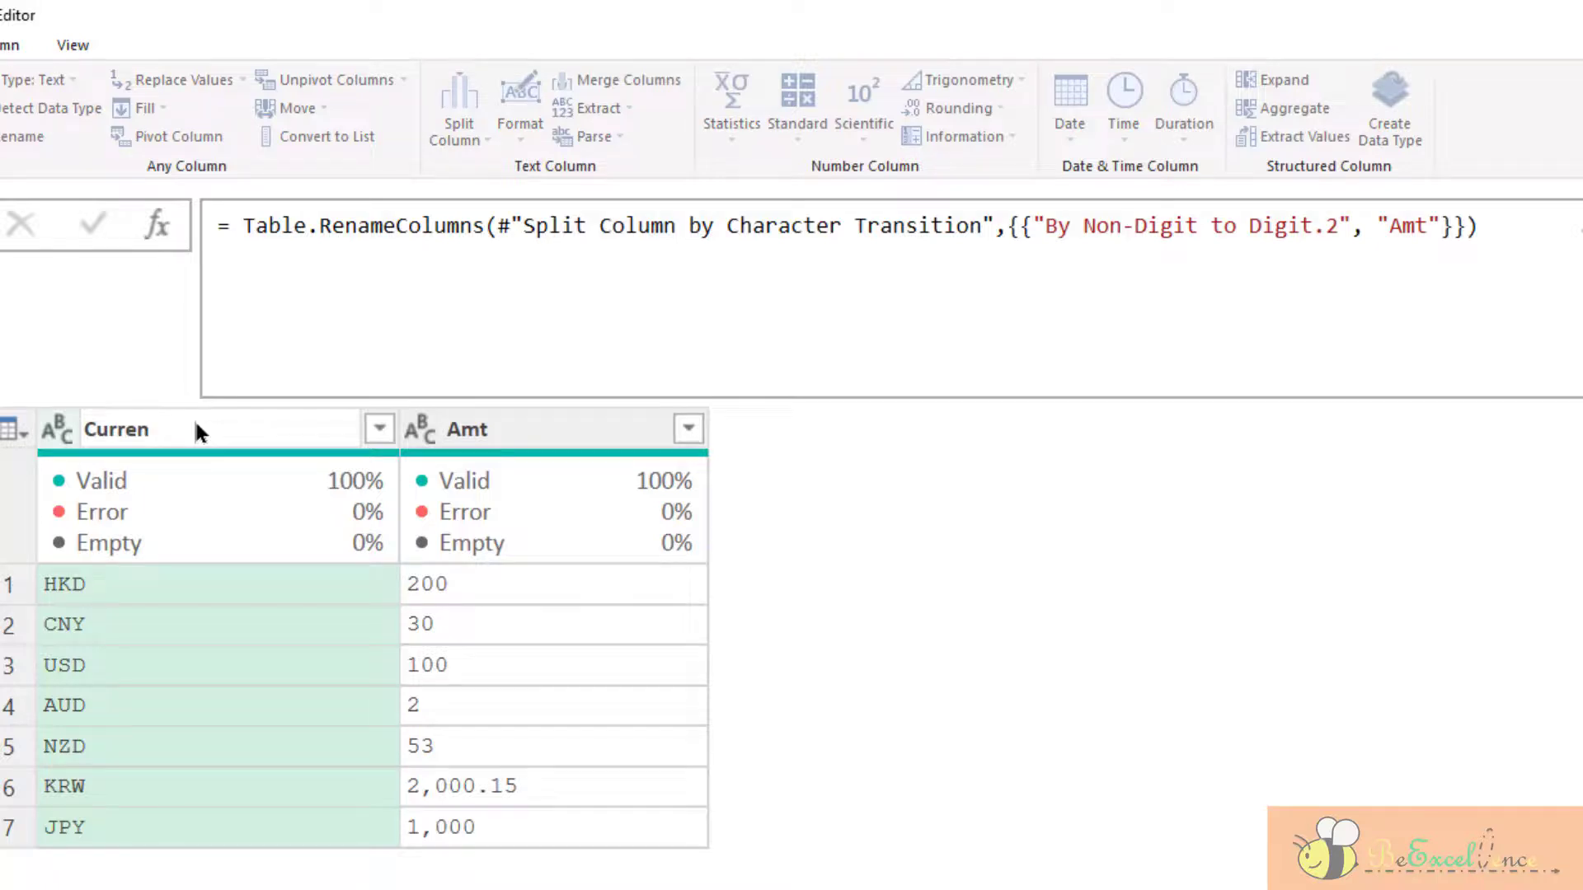
pyautogui.press('Return')
# Change the data type of the Amt column to Decimal Number.
pyautogui.click(430, 424)
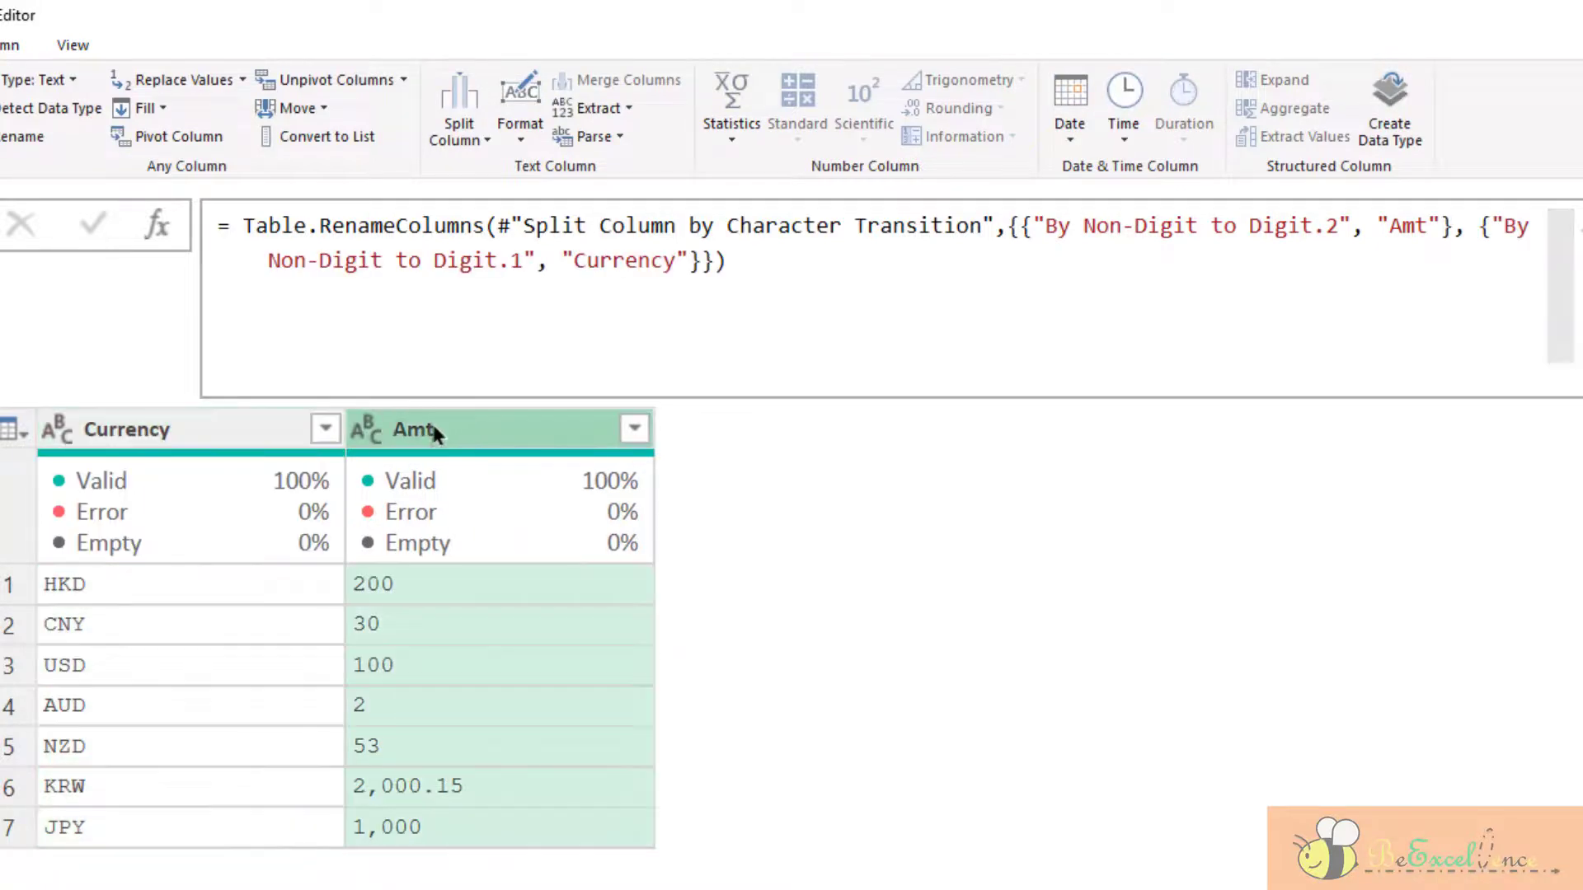
pyautogui.click(368, 430)
pyautogui.click(226, 375)
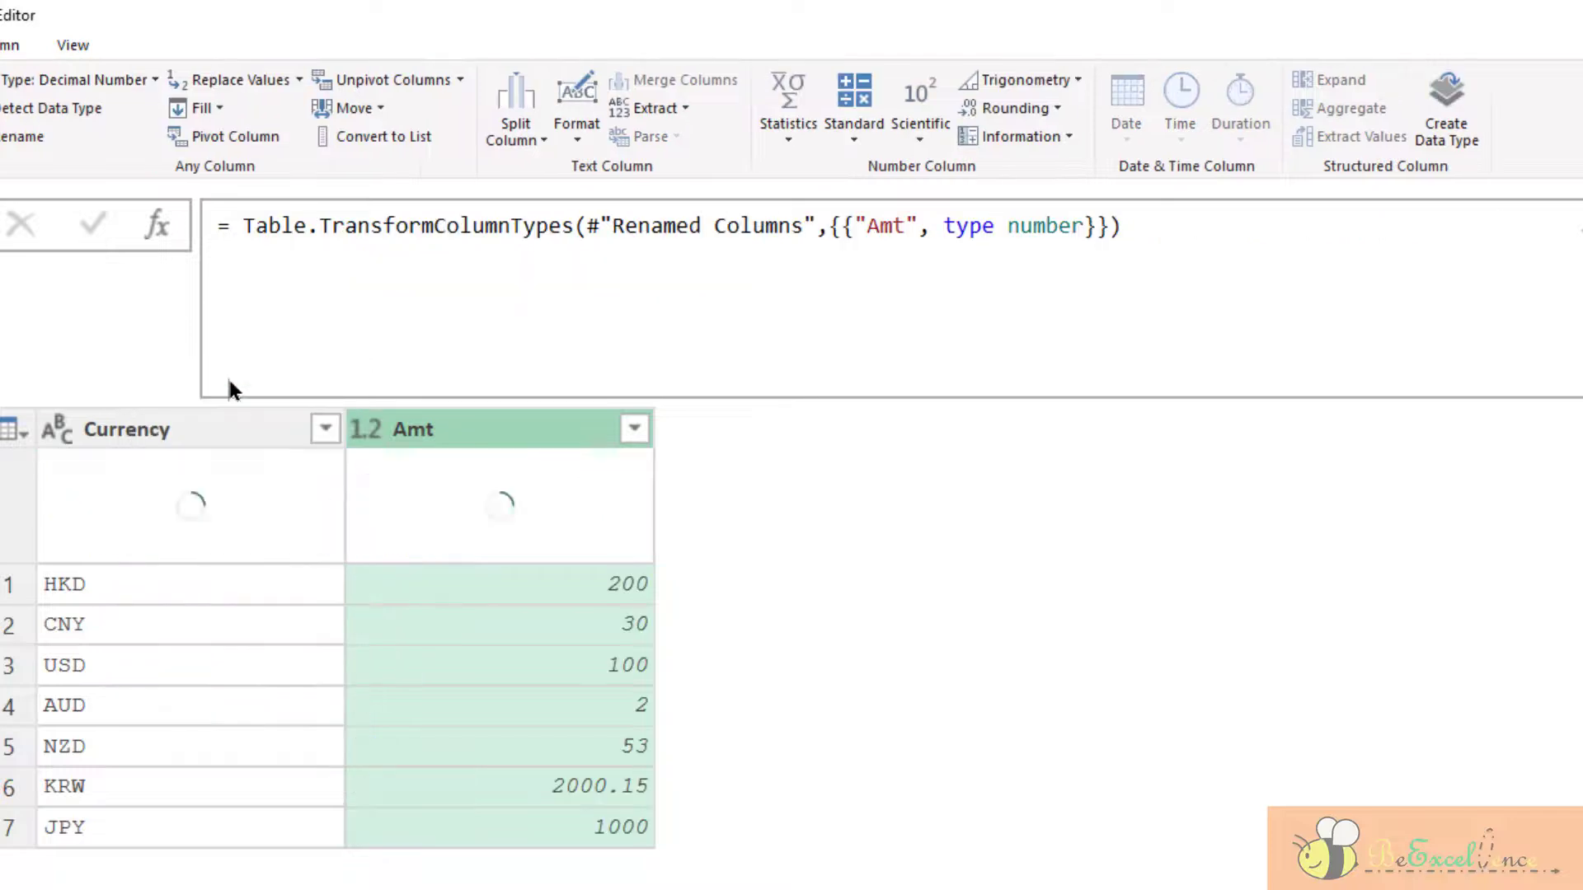